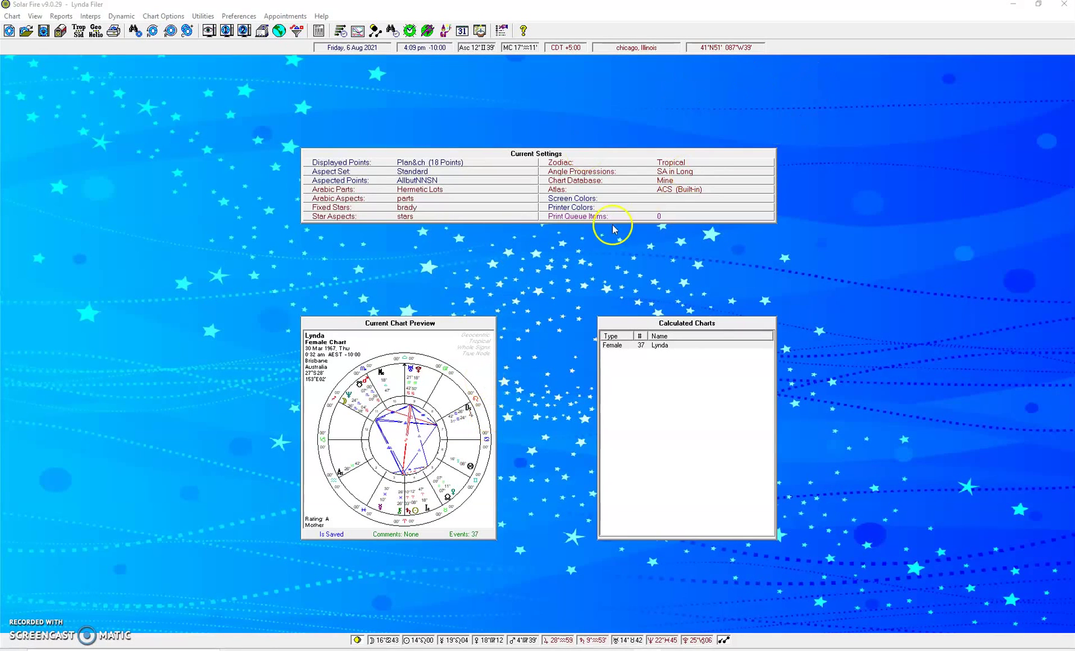
Open the calculated female chart for viewing and switch it to the Basic category's single-wheel page
double_click(663, 347)
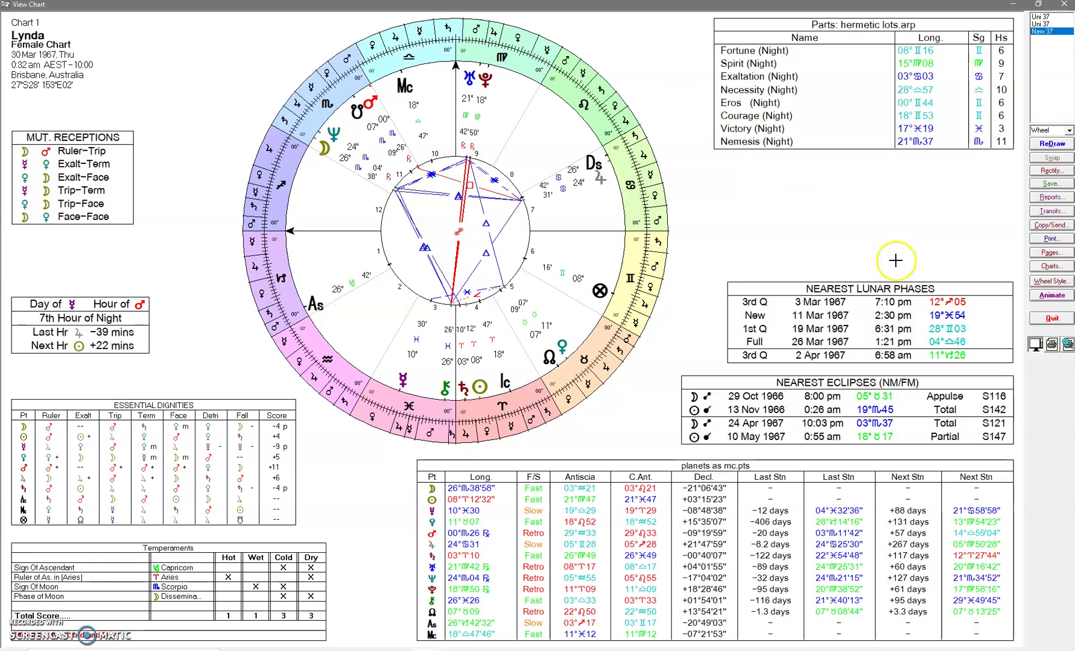
click(1055, 254)
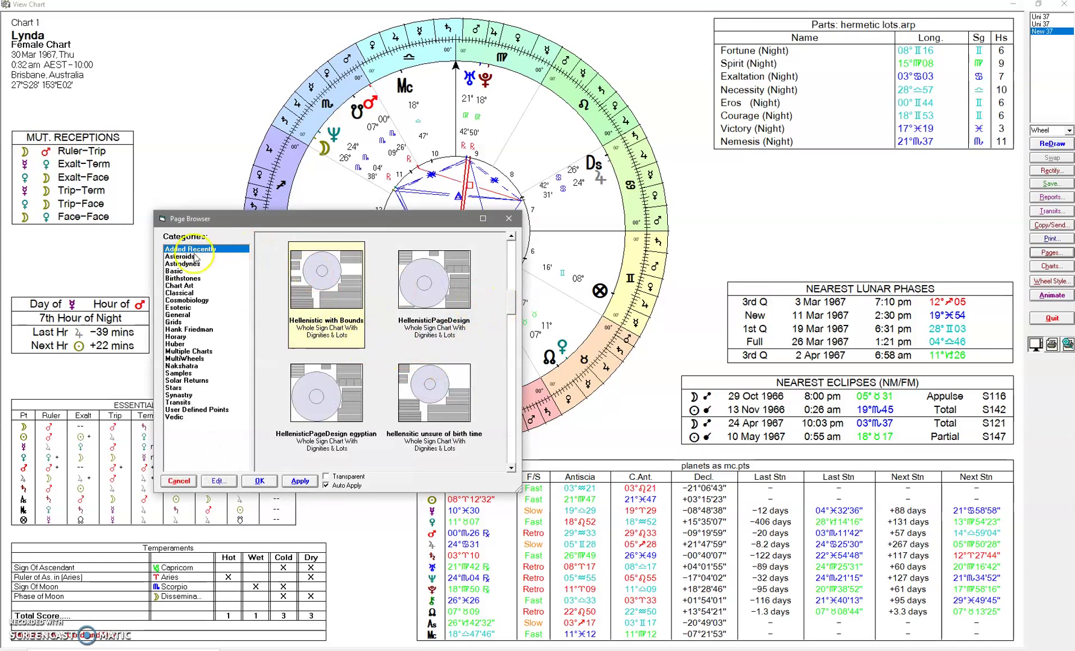
click(174, 271)
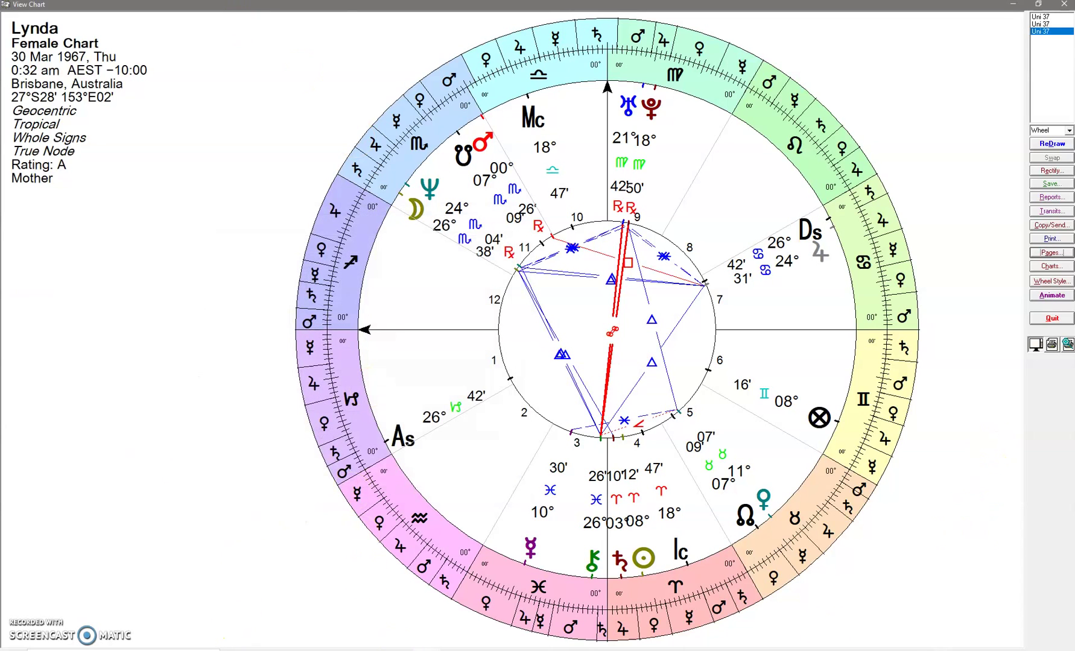
Try the uniextra3 and WideWheel page layouts on the chart, and look at the Added Recently category
click(1052, 252)
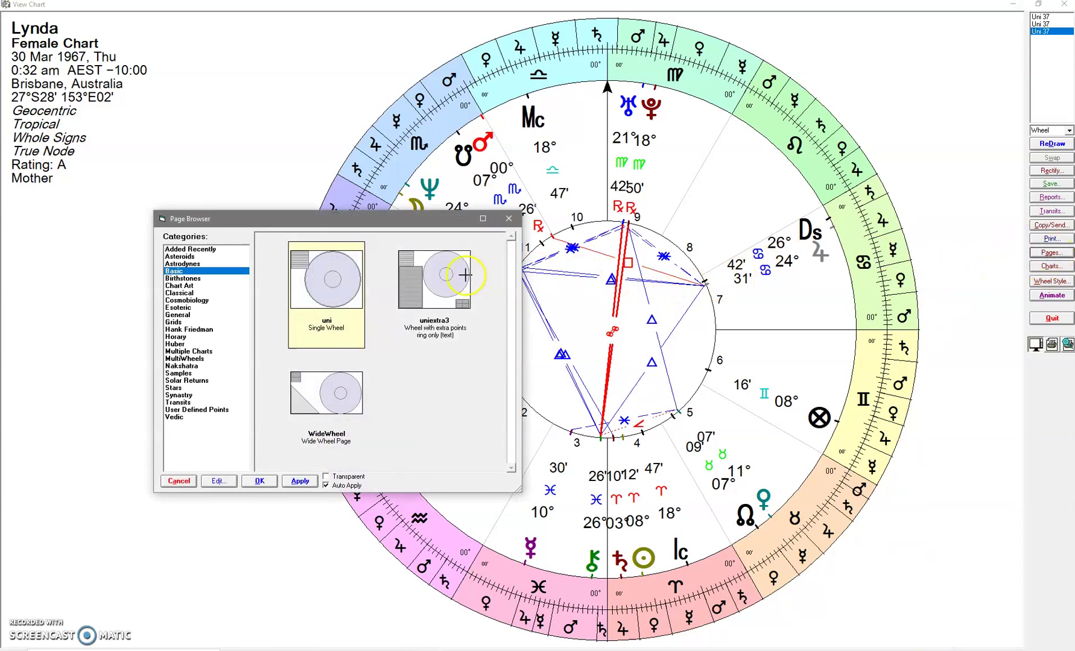
click(438, 292)
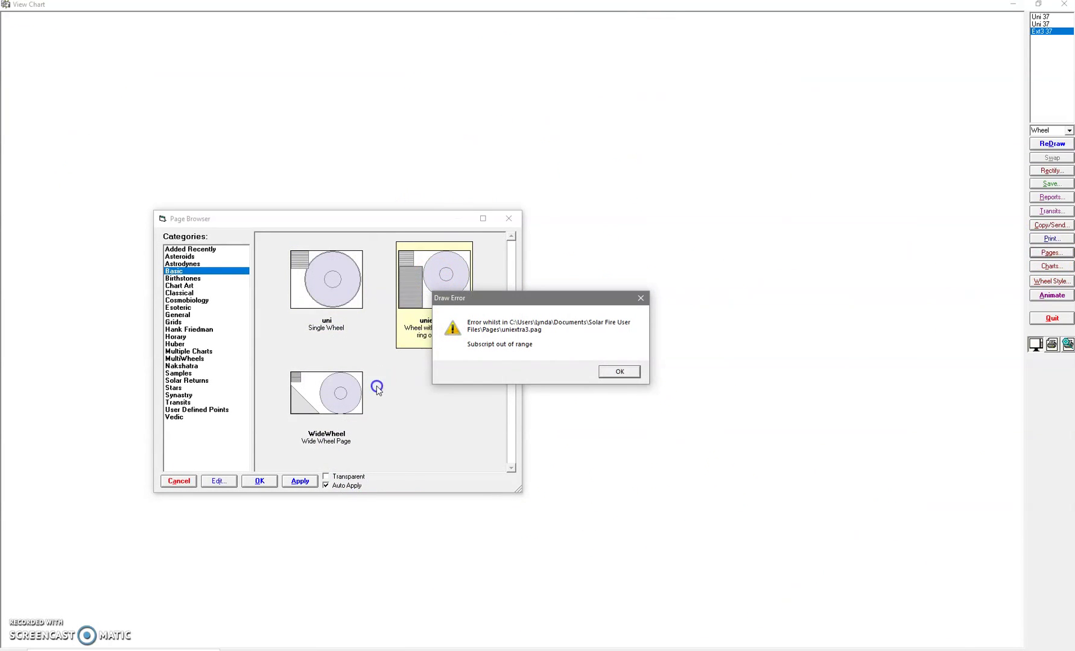
click(629, 371)
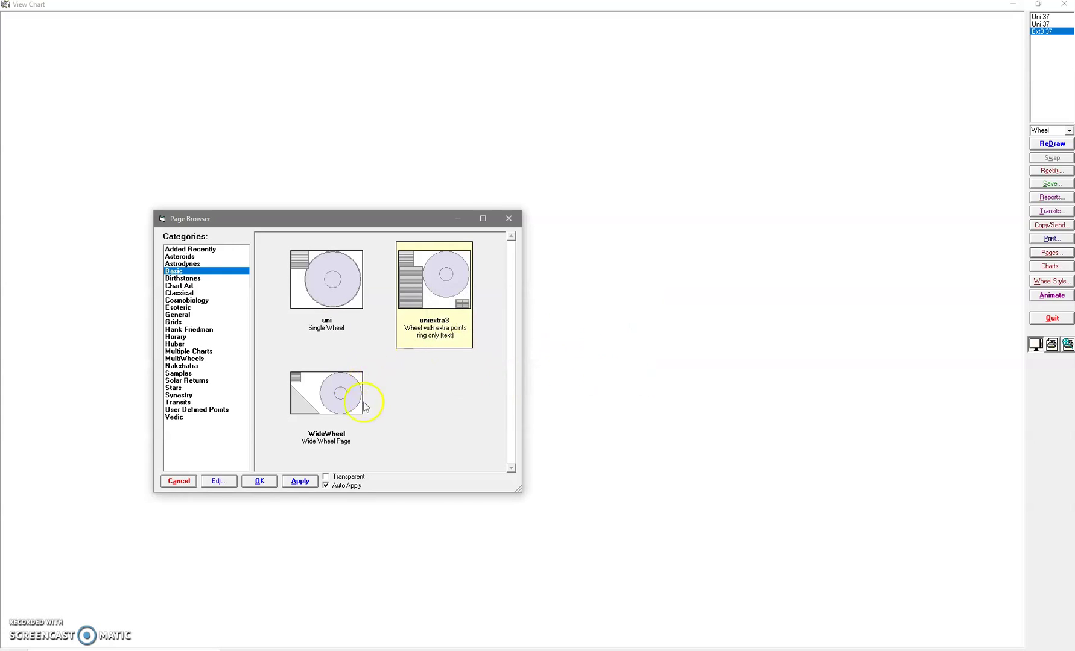
click(342, 402)
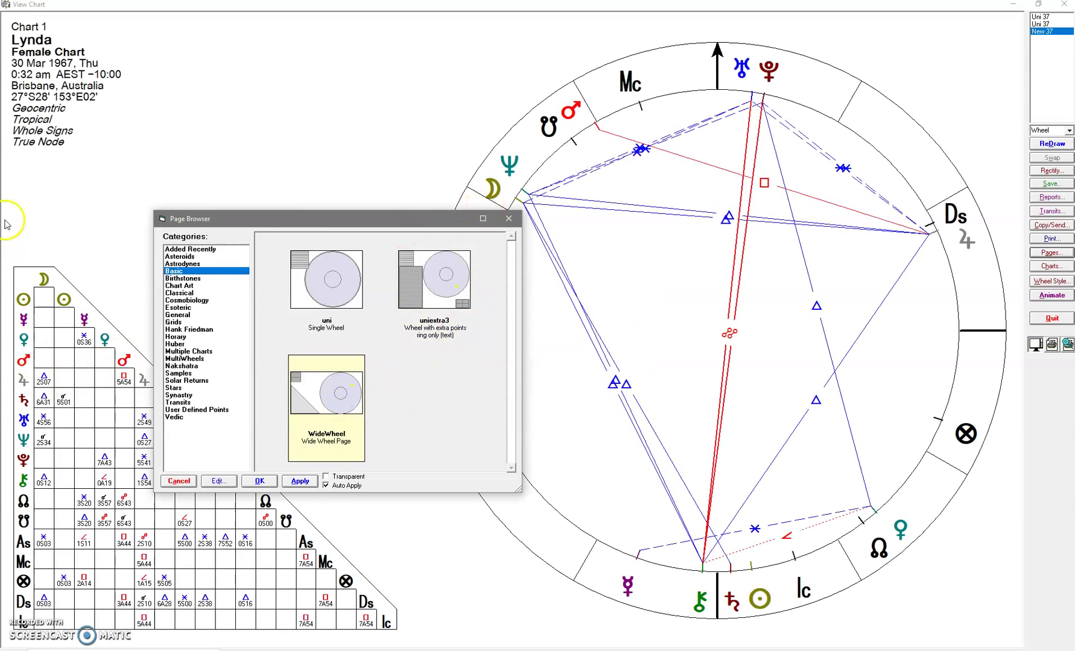
click(174, 249)
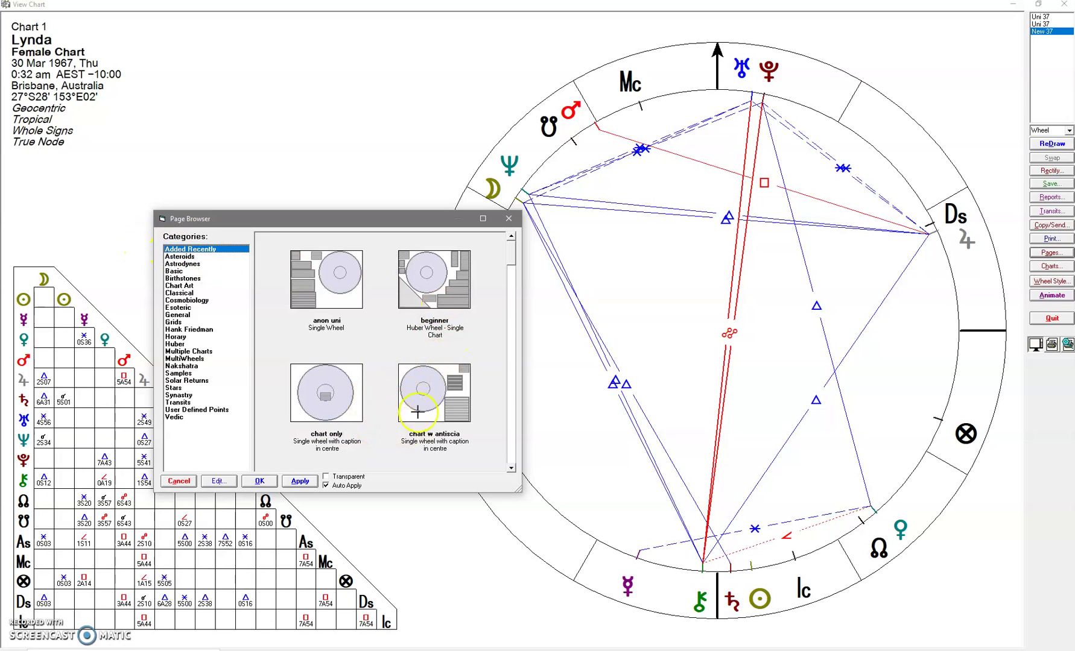
click(508, 218)
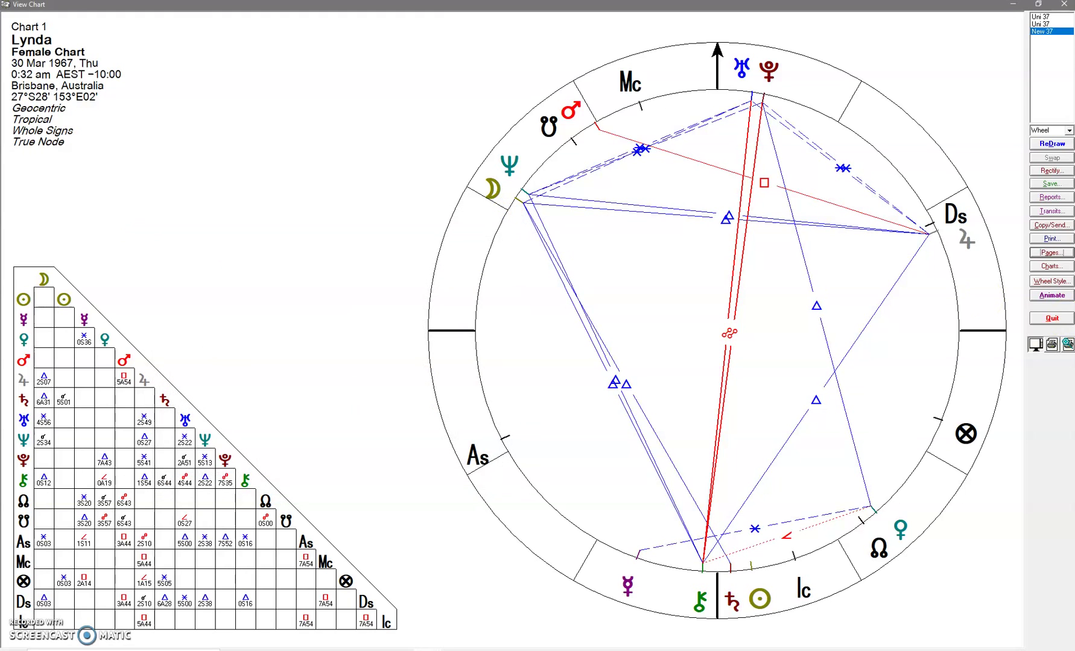
Apply the single-wheel uni page from the Basic category to the chart
click(1051, 253)
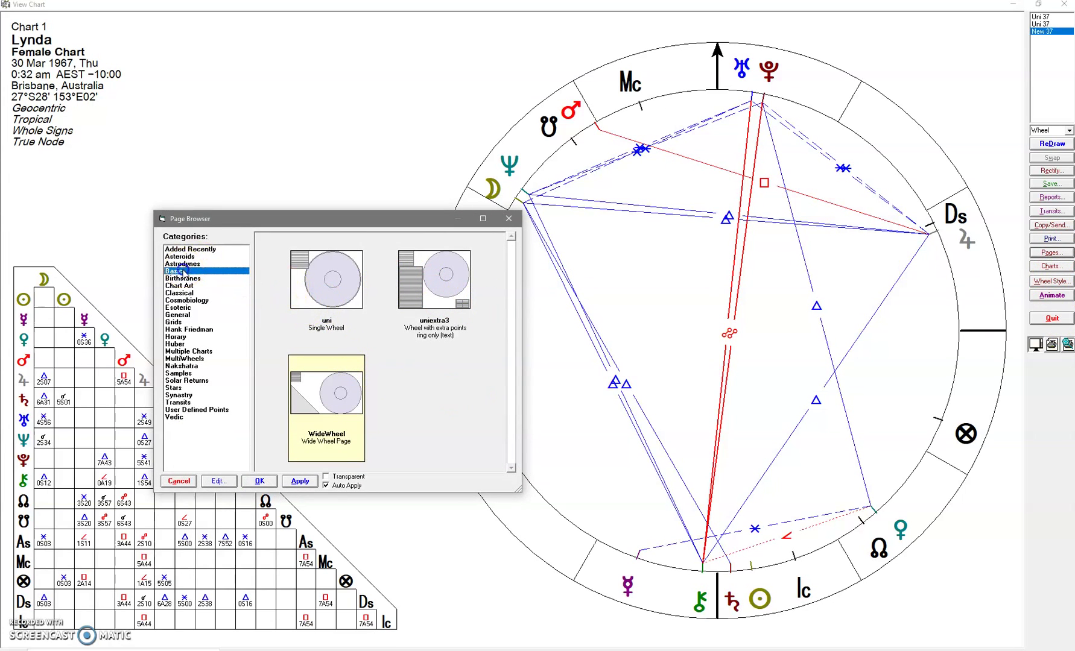
click(323, 297)
click(259, 481)
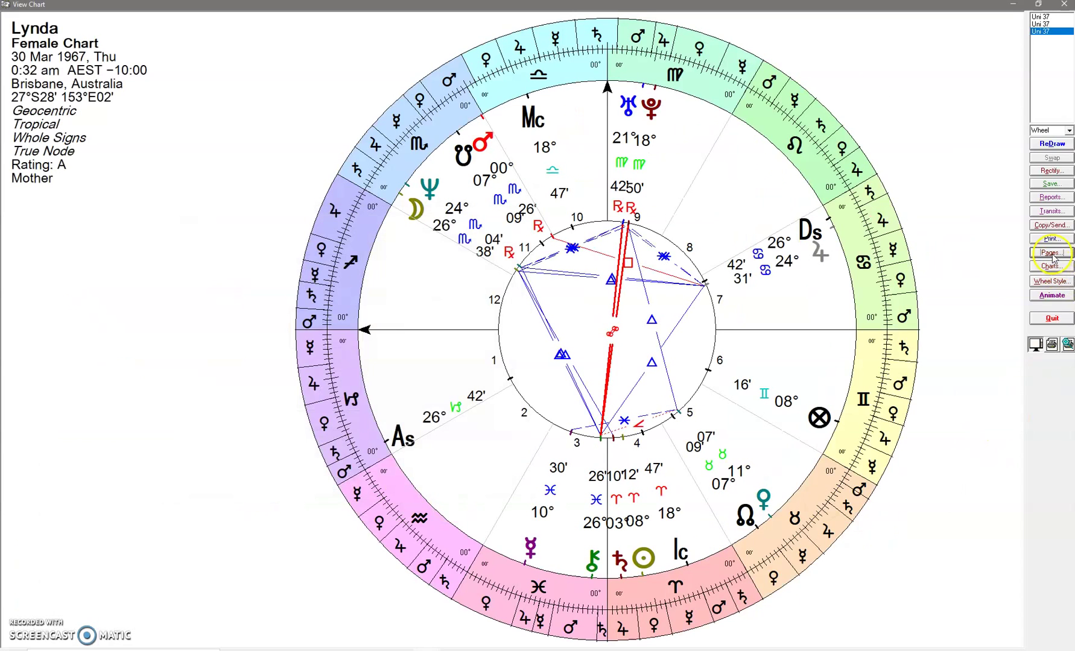
Open the uni page from the page browser for editing in the Page Designer
click(1051, 269)
click(1058, 254)
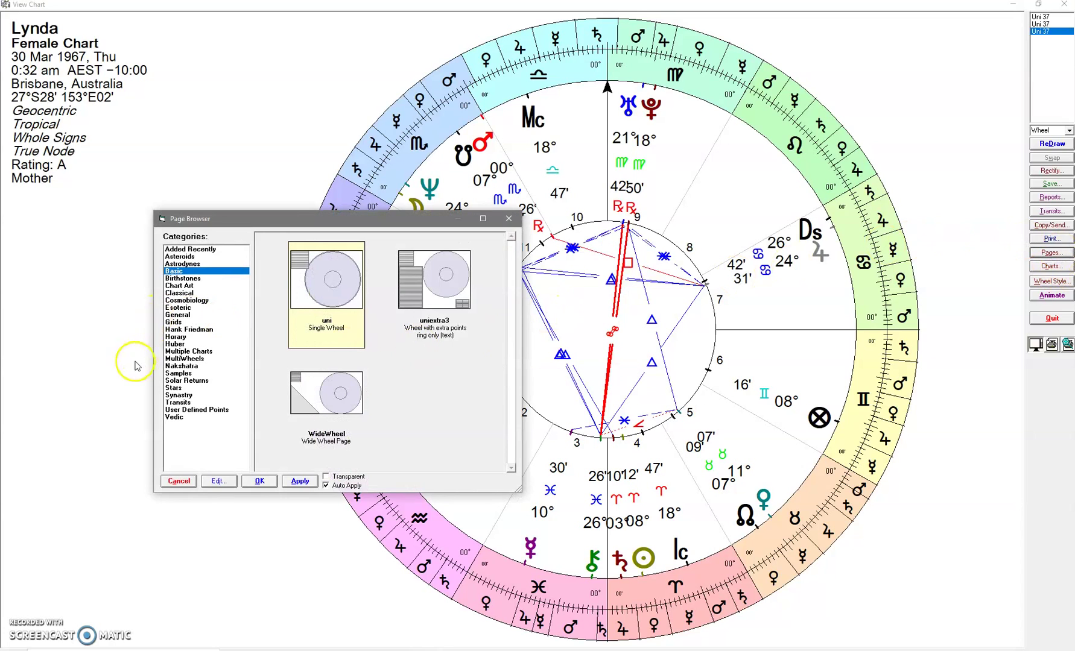
click(219, 480)
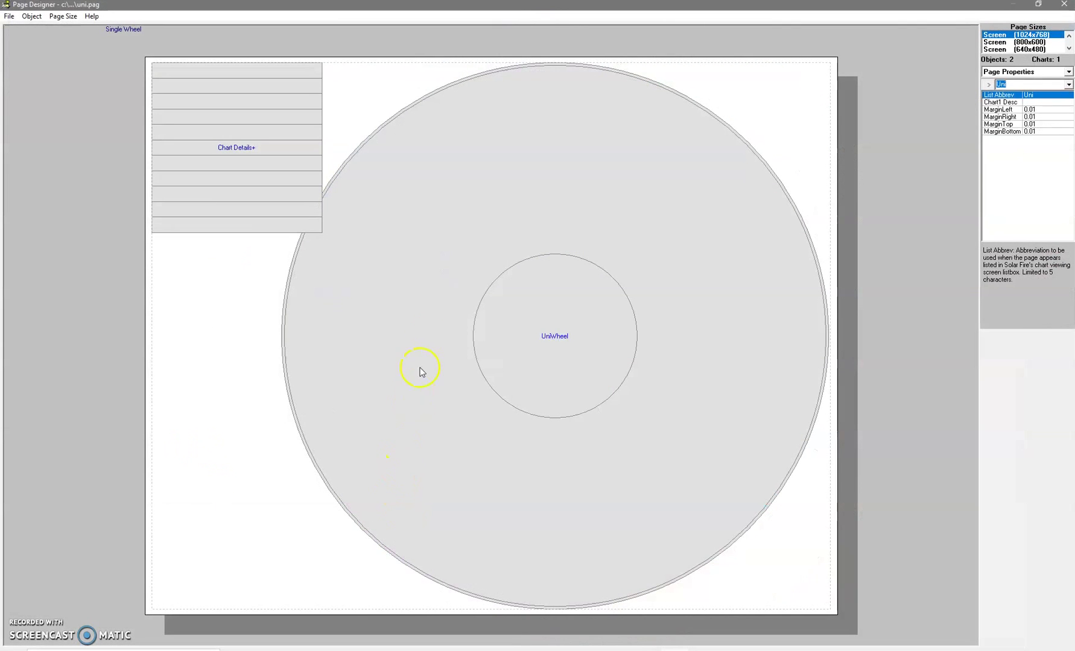
Delete the Chart Details+ object from the page
click(236, 100)
right_click(235, 97)
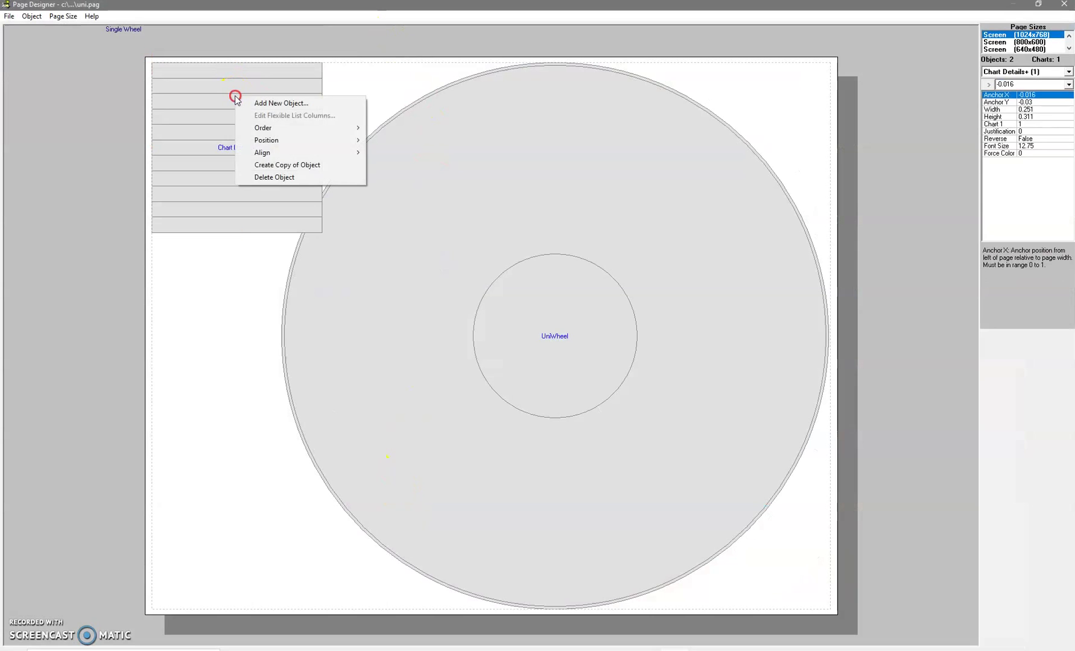
click(275, 177)
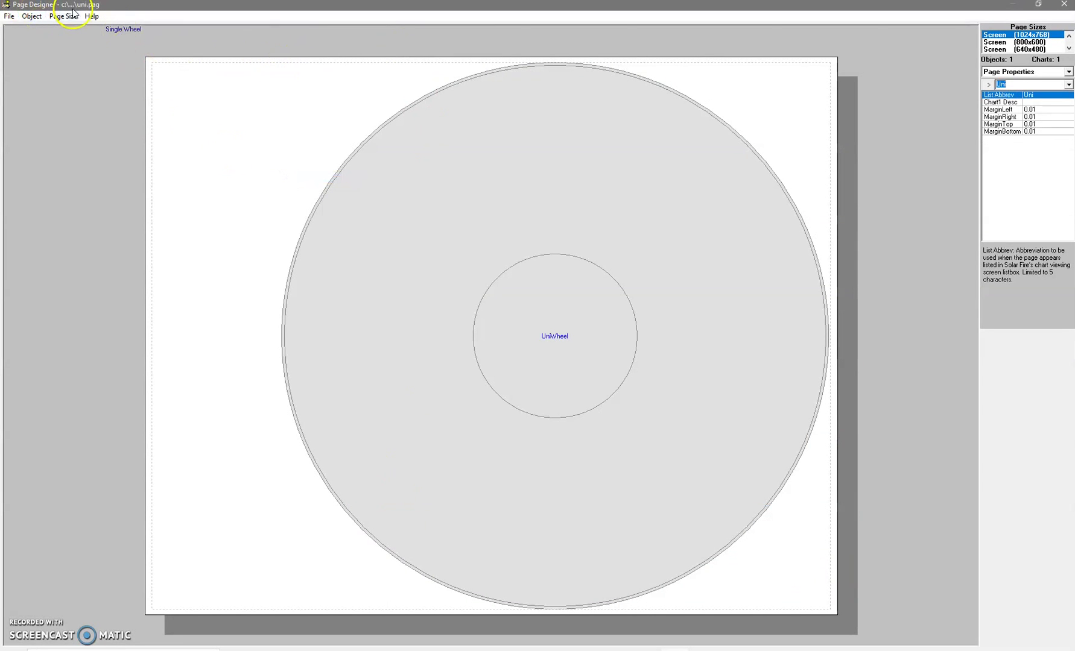
Add a Chart Details - Boxed object and place it in the upper-left corner of the page
click(31, 16)
click(38, 24)
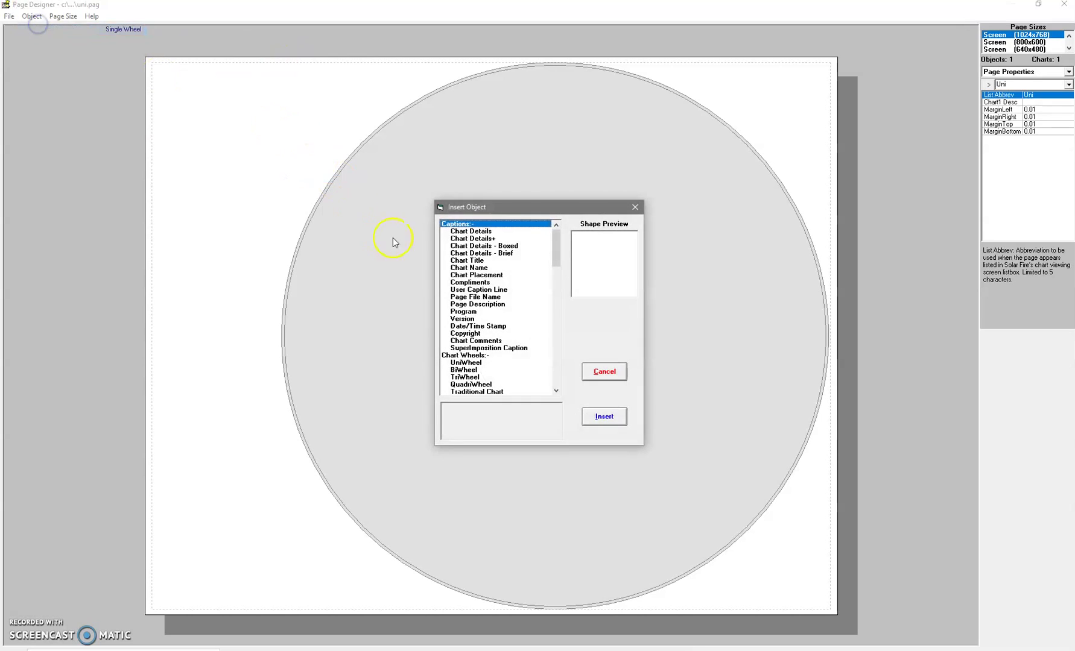
click(496, 253)
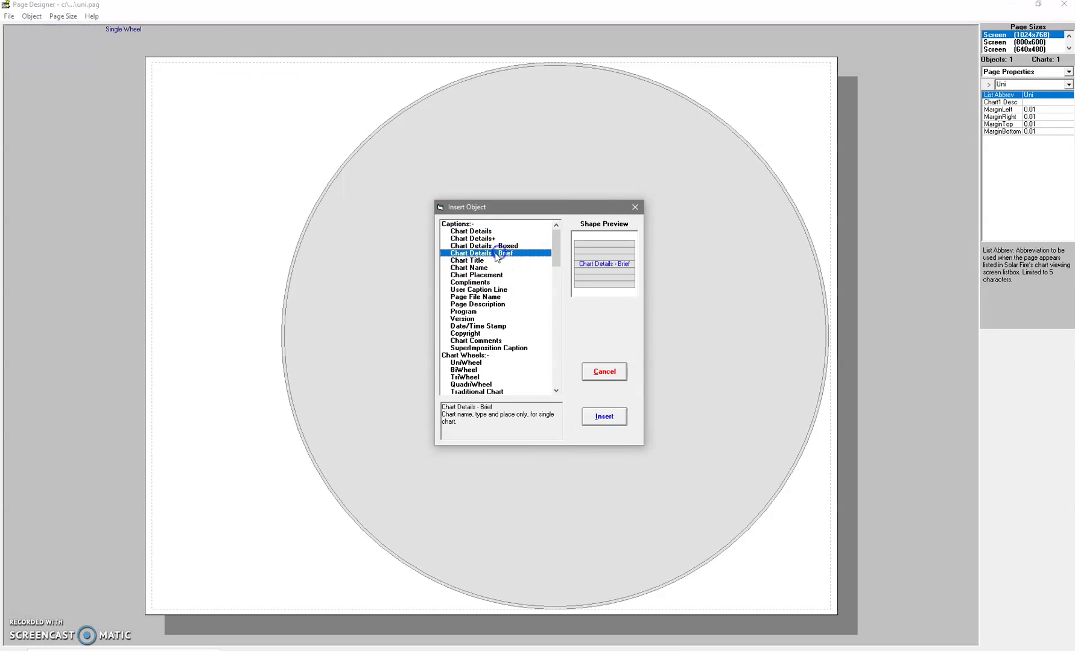
click(504, 245)
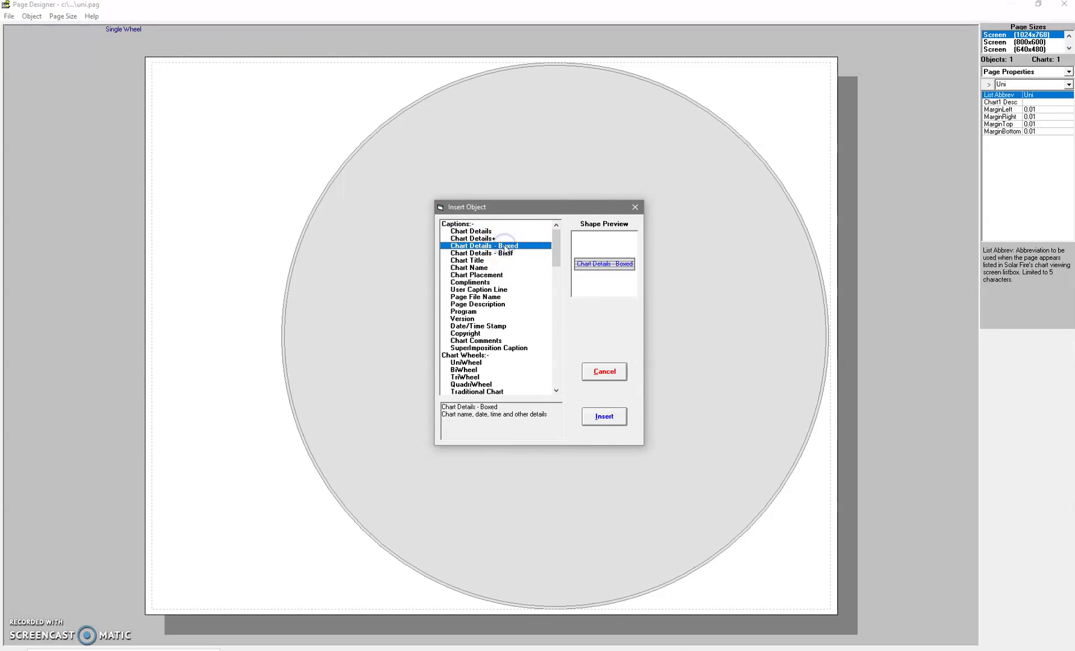
click(604, 416)
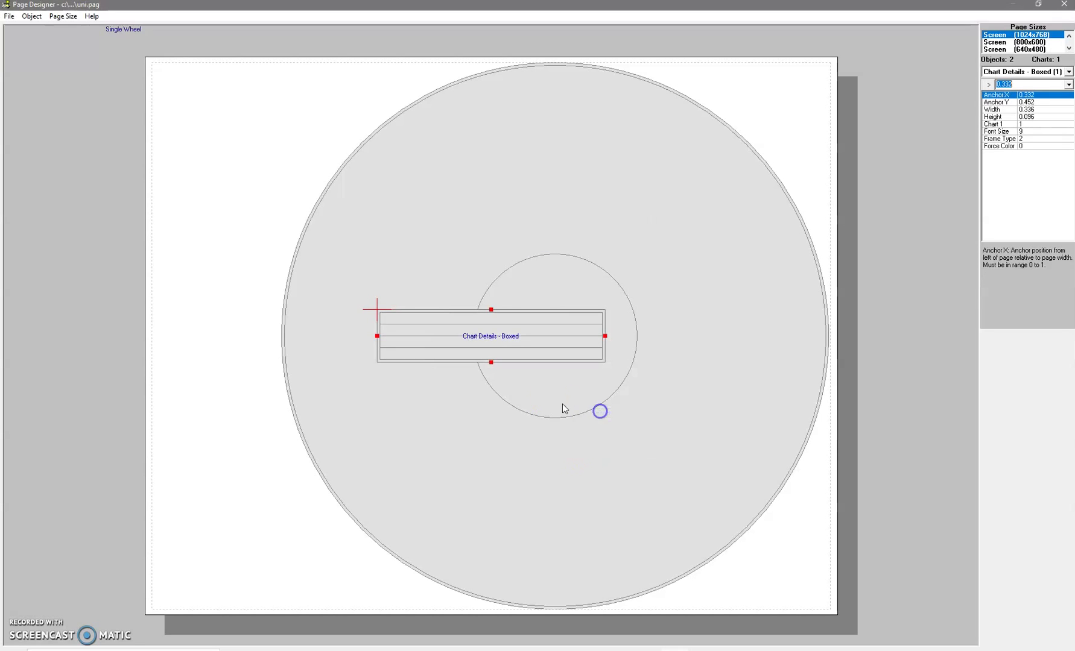
drag(509, 328, 166, 77)
click(218, 103)
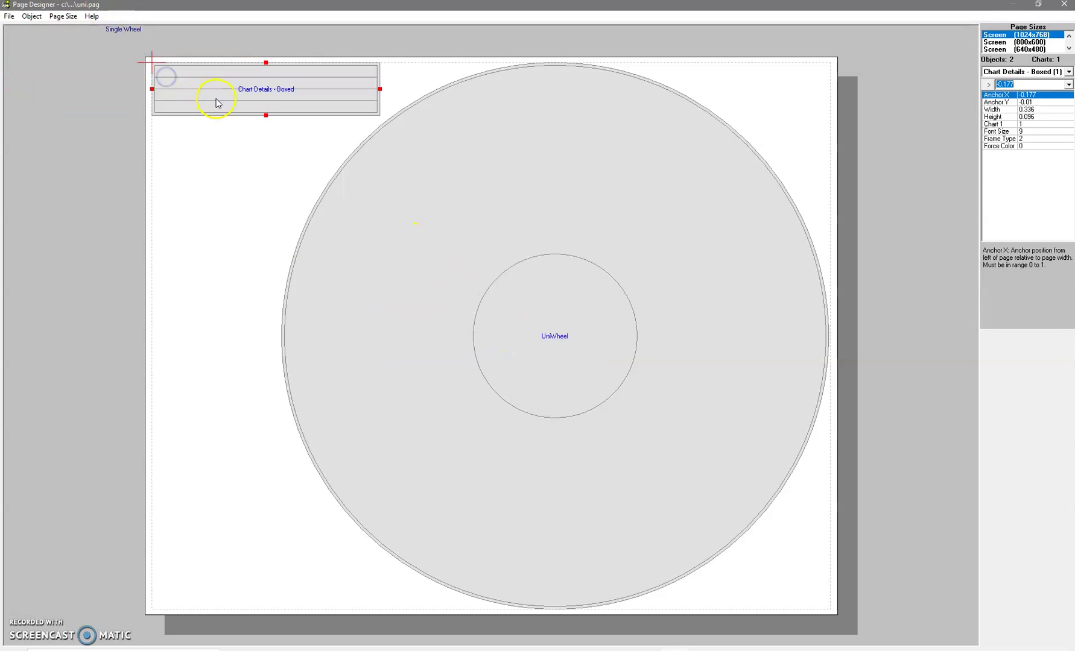
click(333, 94)
click(240, 68)
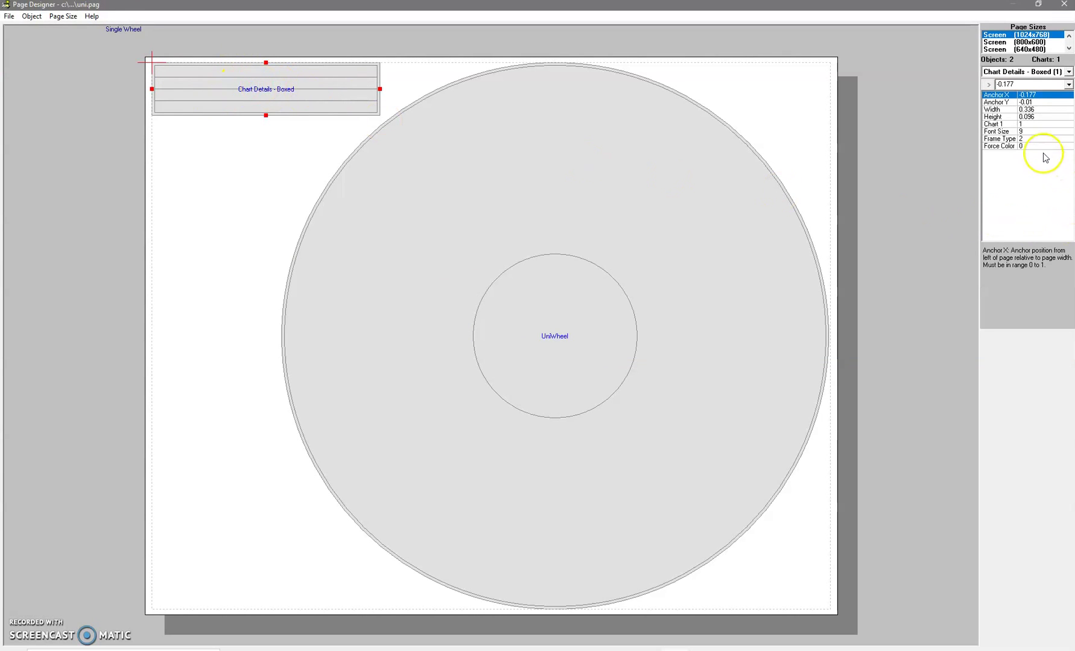
Examine the width, height, anchor and font size properties of the boxed chart details
click(1035, 110)
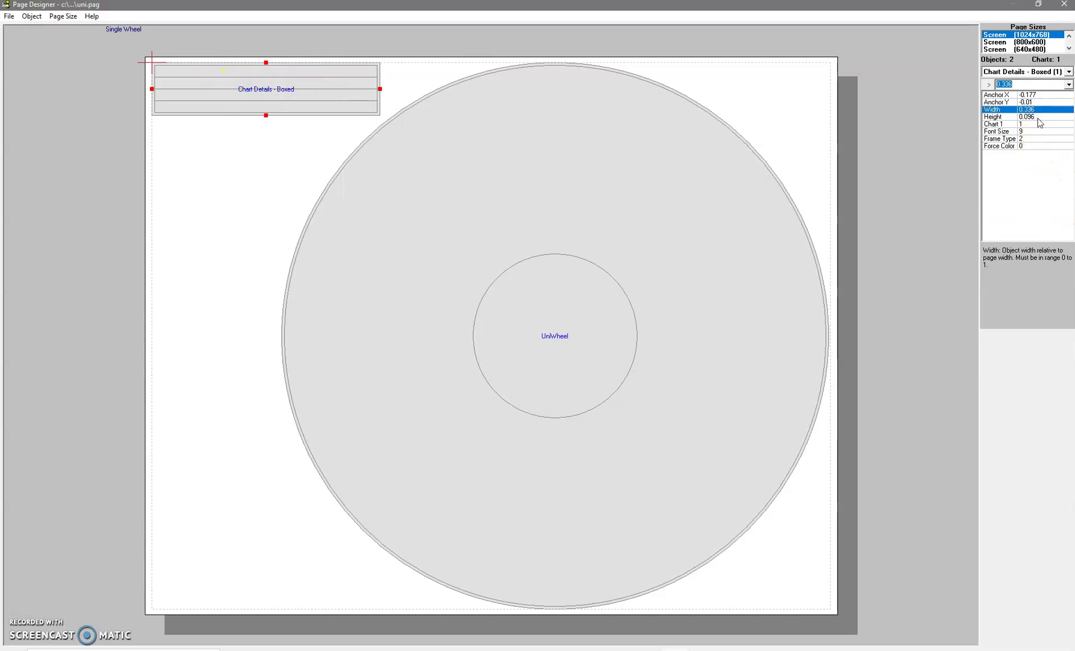
click(1037, 117)
click(1036, 103)
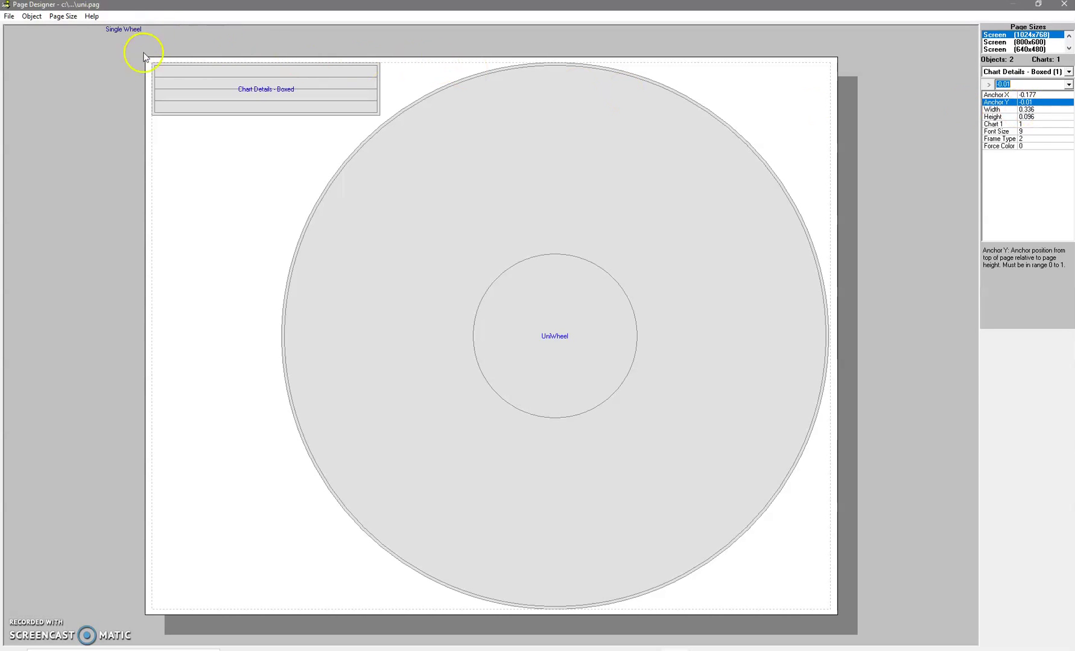
click(1033, 99)
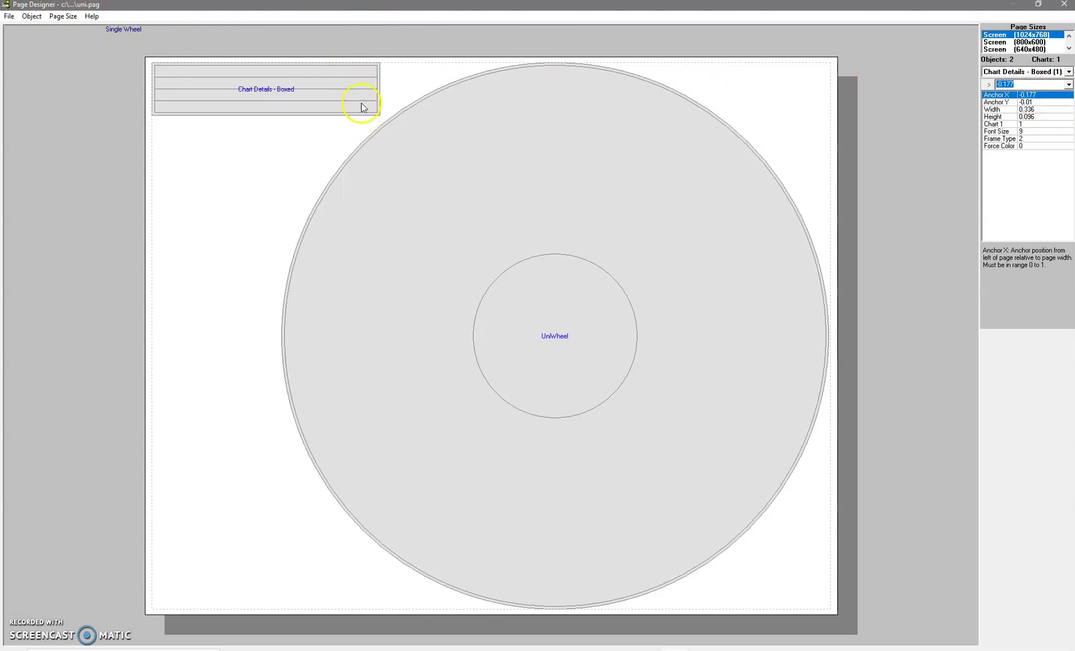
click(1028, 102)
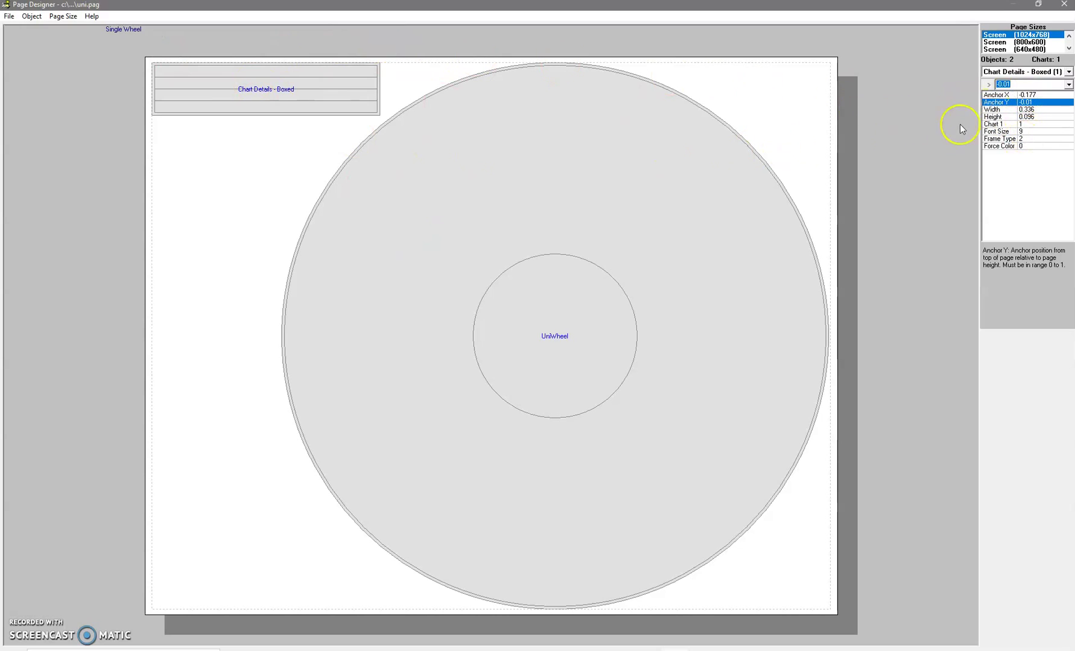
click(1021, 131)
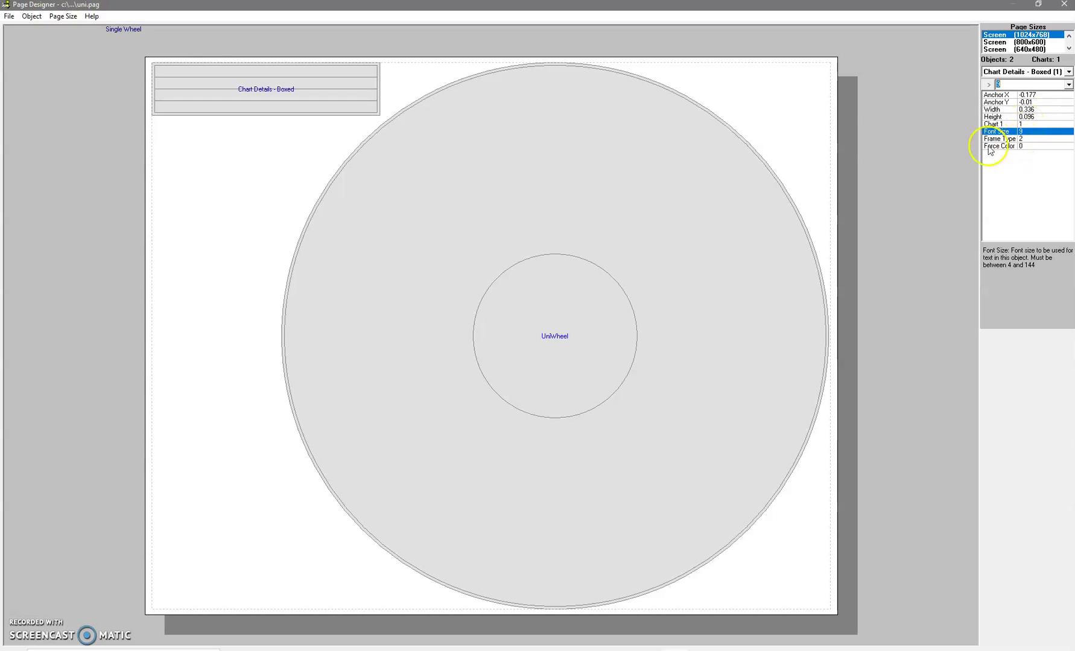
Add a Half Grid aspect grid and place it in the lower-left corner of the page
click(27, 18)
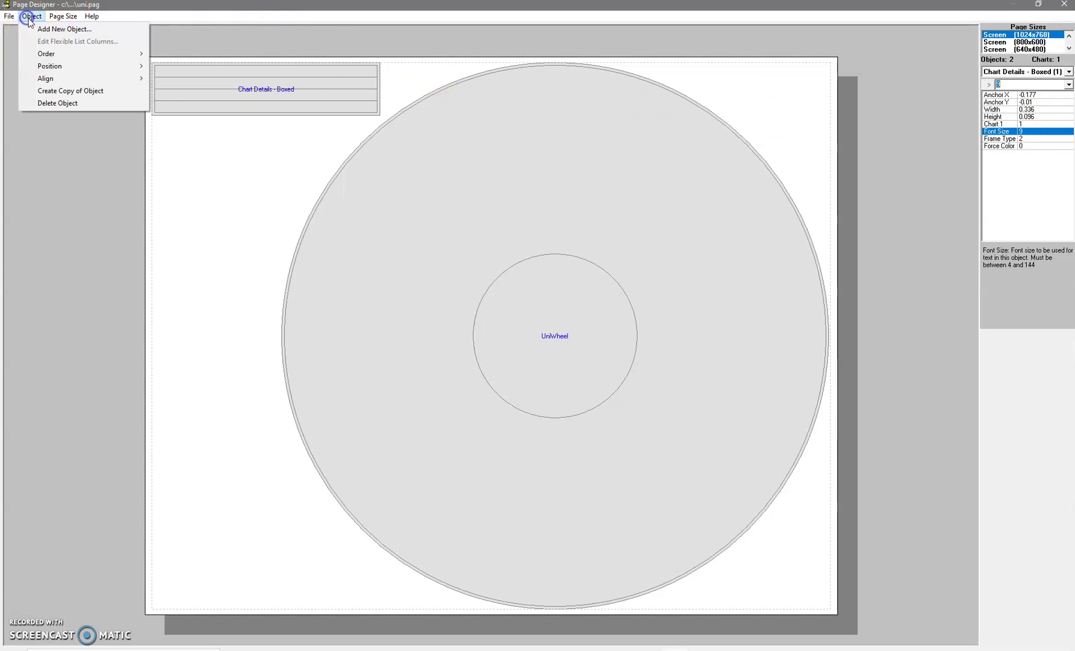
click(34, 27)
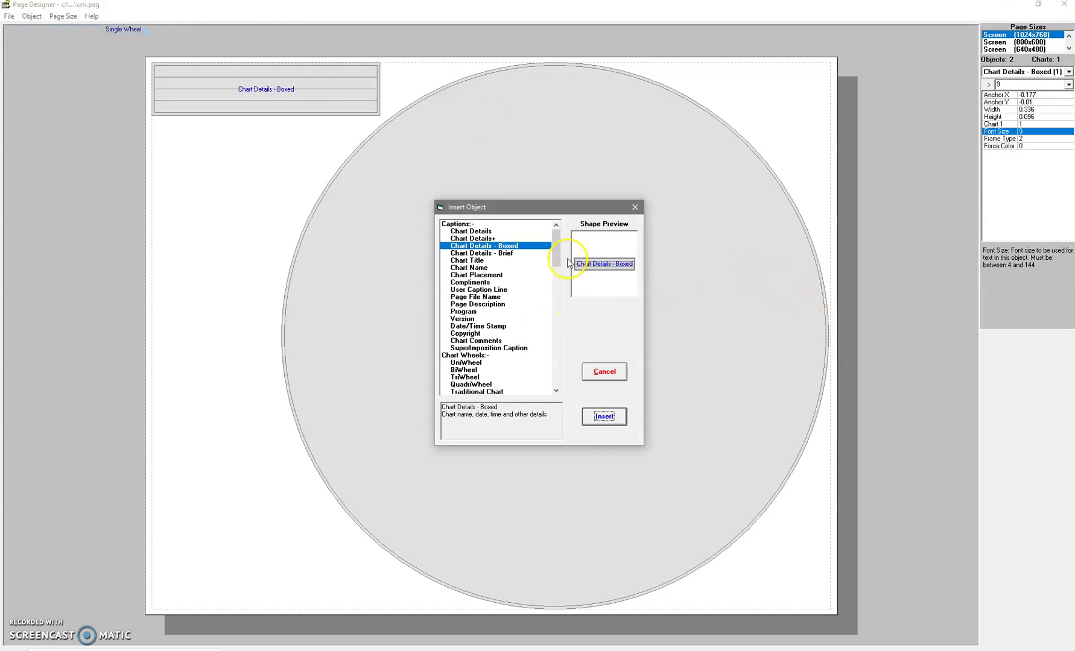
drag(555, 251, 565, 274)
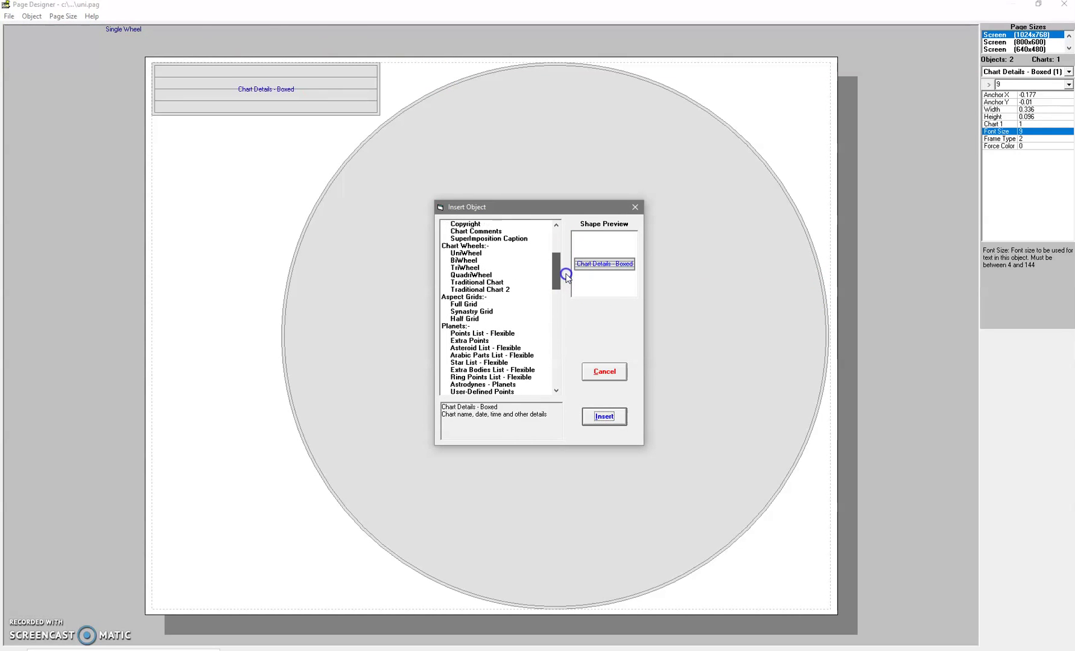
click(464, 318)
click(595, 417)
drag(459, 328, 172, 486)
Shrink the UniWheel to about 0.52 of the page width and move it into the upper part of the page
click(563, 383)
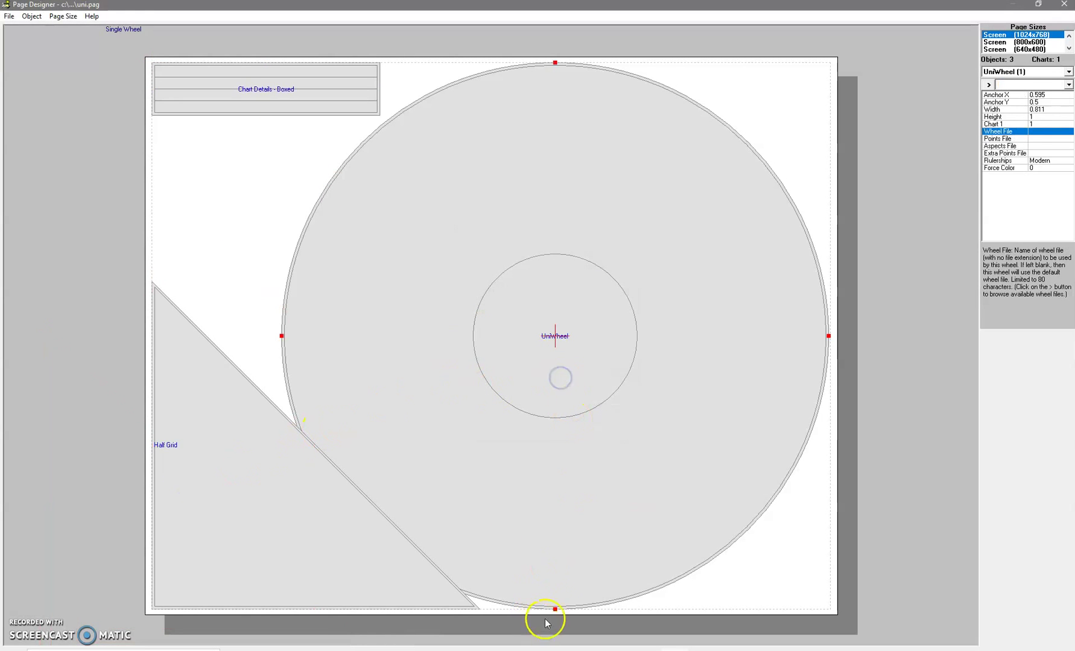
drag(829, 337, 732, 307)
drag(647, 324, 653, 298)
Shrink the Half Grid, keeping it in the lower-left corner, and move the UniWheel to anchor X about 0.5, Y about 0.39
click(189, 453)
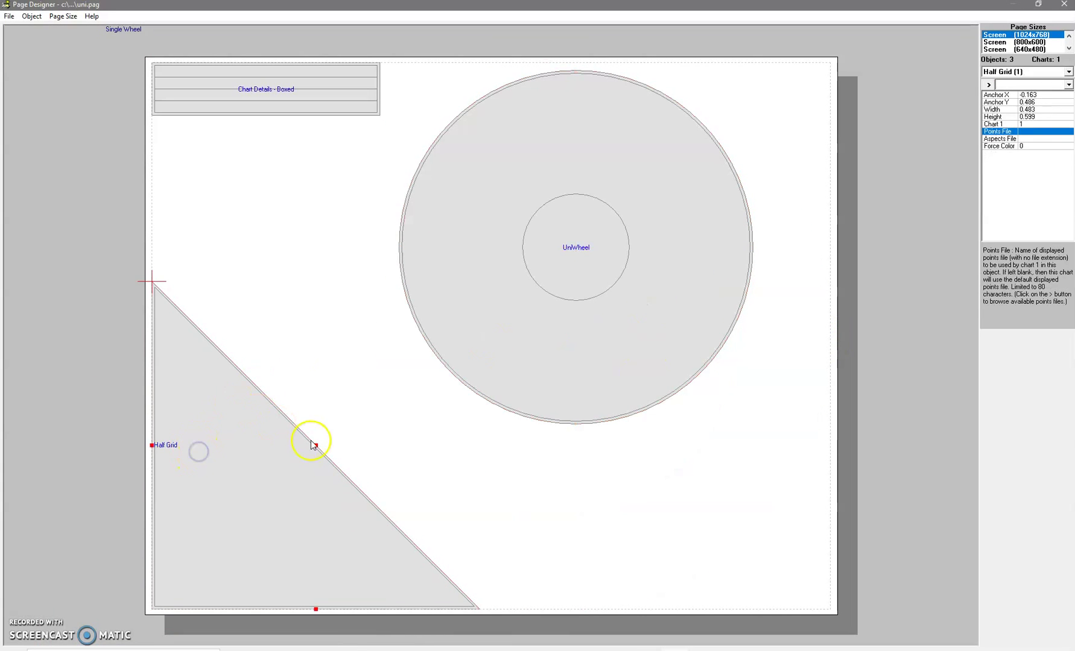
drag(316, 445, 272, 492)
drag(222, 517, 268, 484)
drag(318, 455, 162, 580)
drag(504, 293, 468, 314)
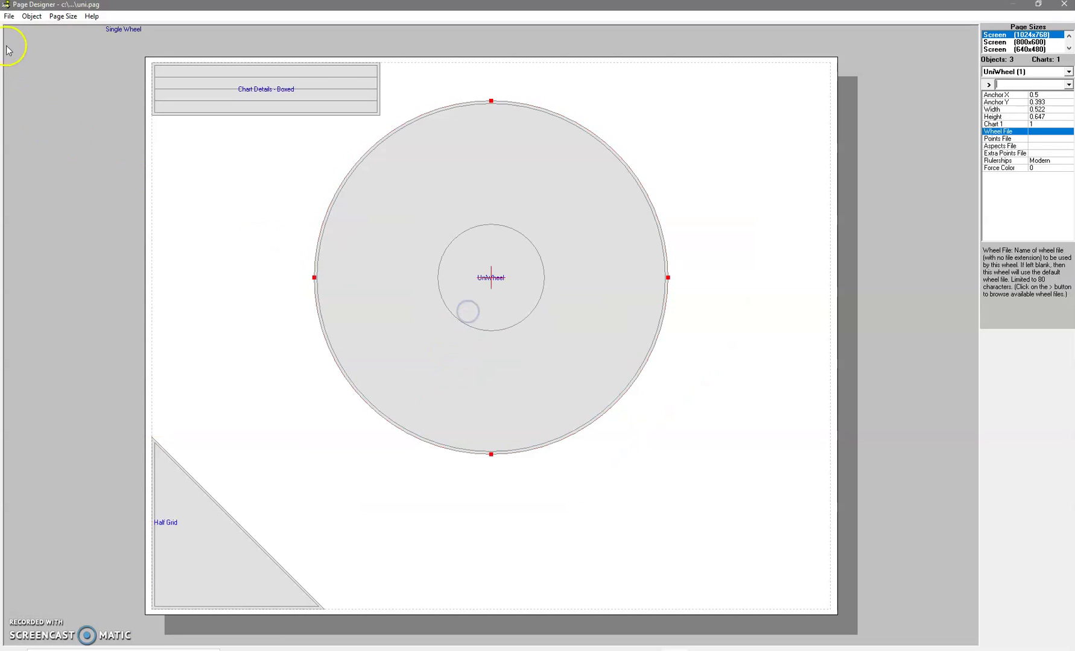
Add a Points List - Flexible object to the single-wheel page
click(32, 17)
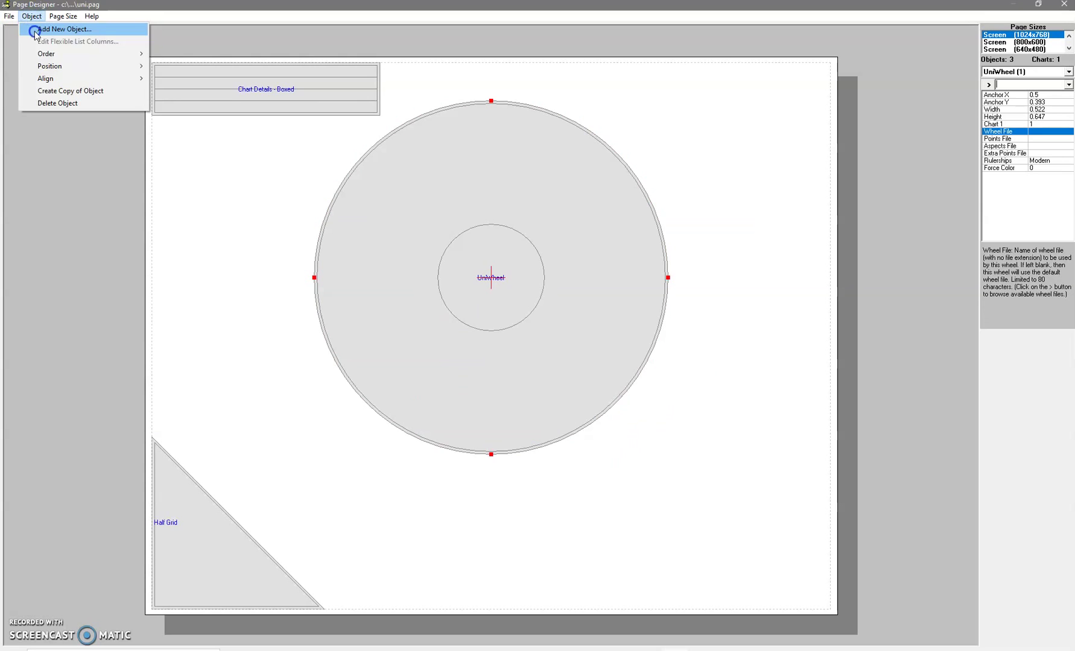
click(34, 30)
drag(550, 281, 550, 300)
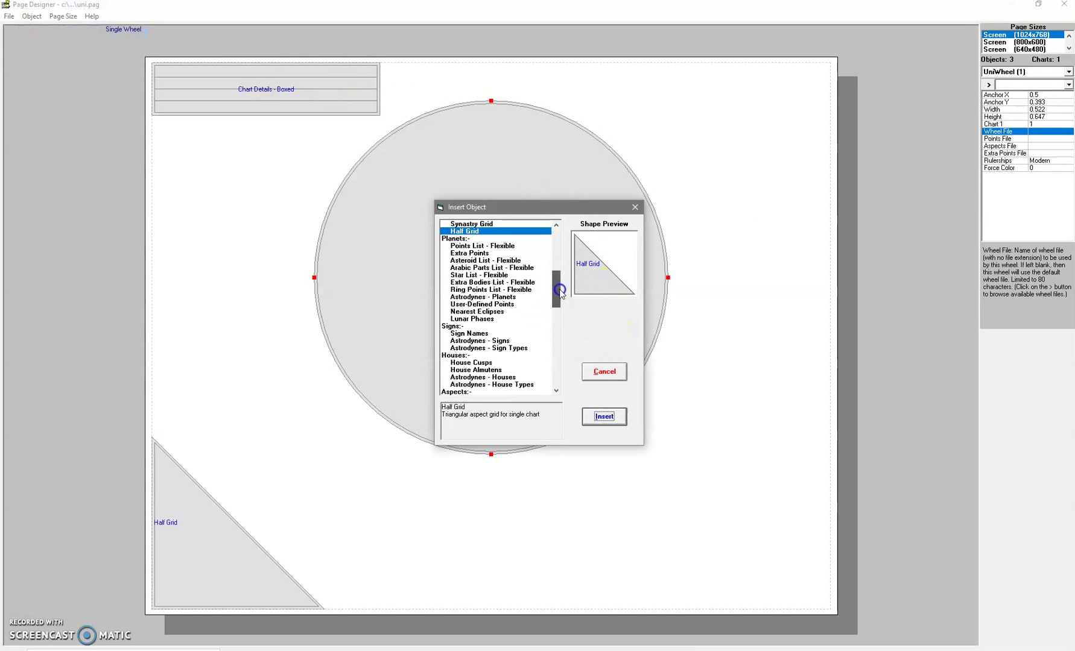
click(490, 246)
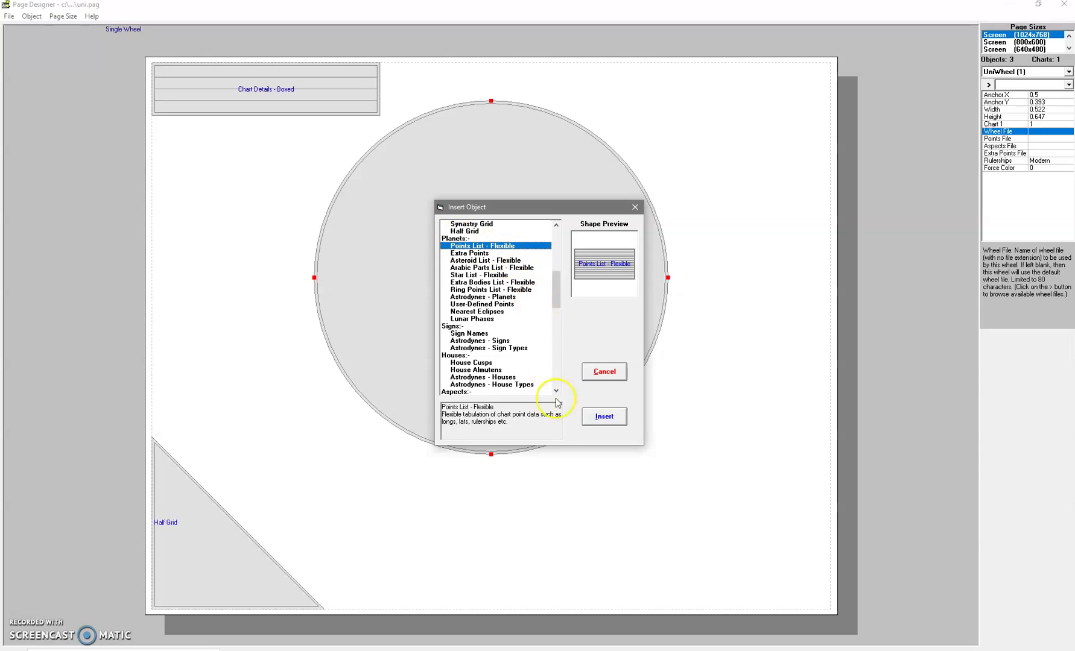
click(605, 417)
Place the points list in the page's lower-right corner, anchored at about X 0.63, Y 0.71, and move the UniWheel left and slightly down
drag(490, 335, 620, 618)
drag(601, 572, 705, 583)
drag(460, 309, 325, 339)
Open the flexible points list's column selection and look through the unselected columns
click(620, 476)
right_click(621, 478)
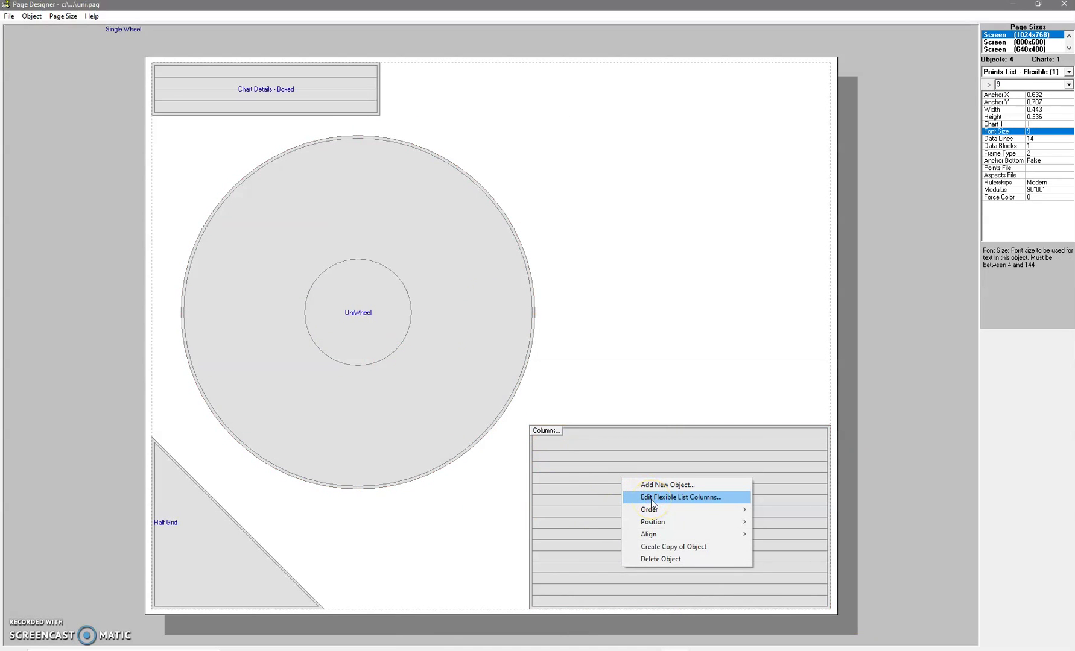
click(31, 16)
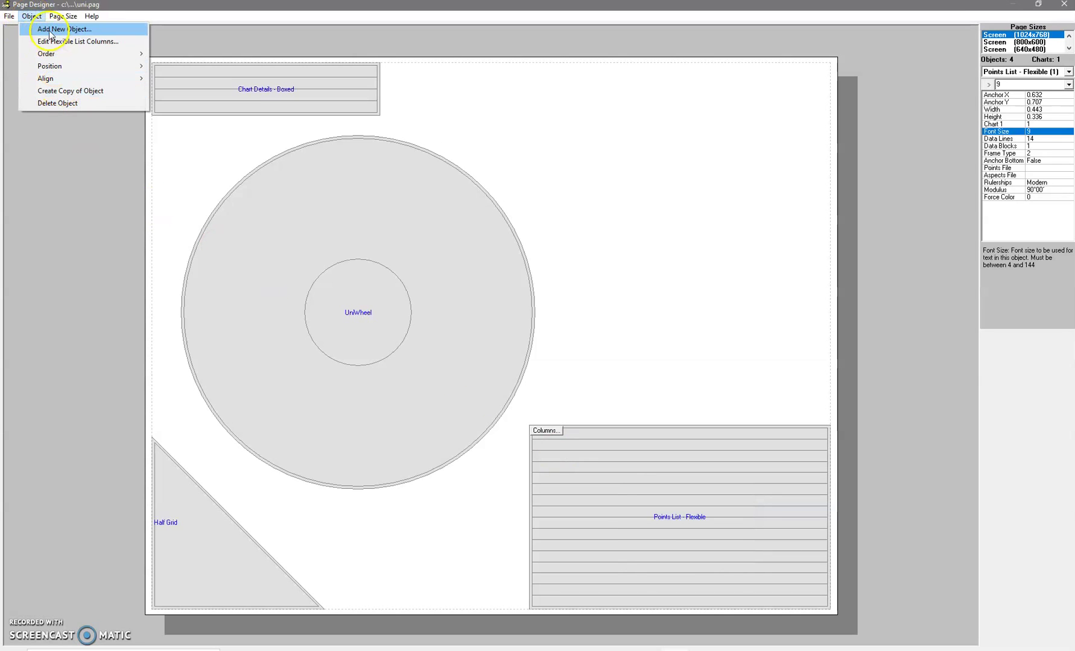
right_click(638, 497)
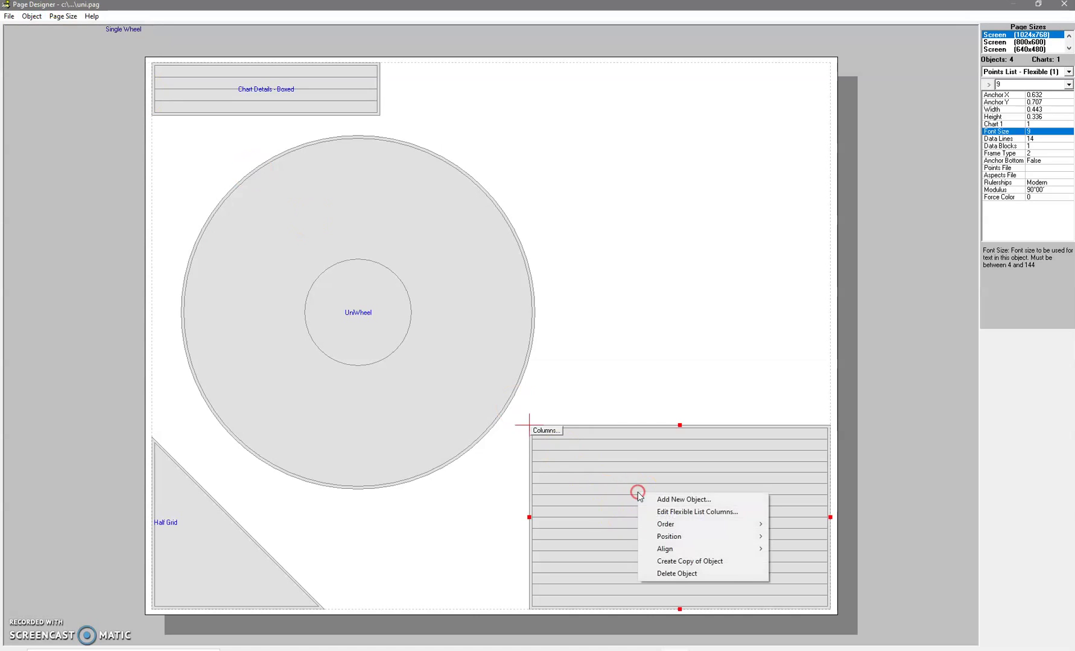
click(640, 504)
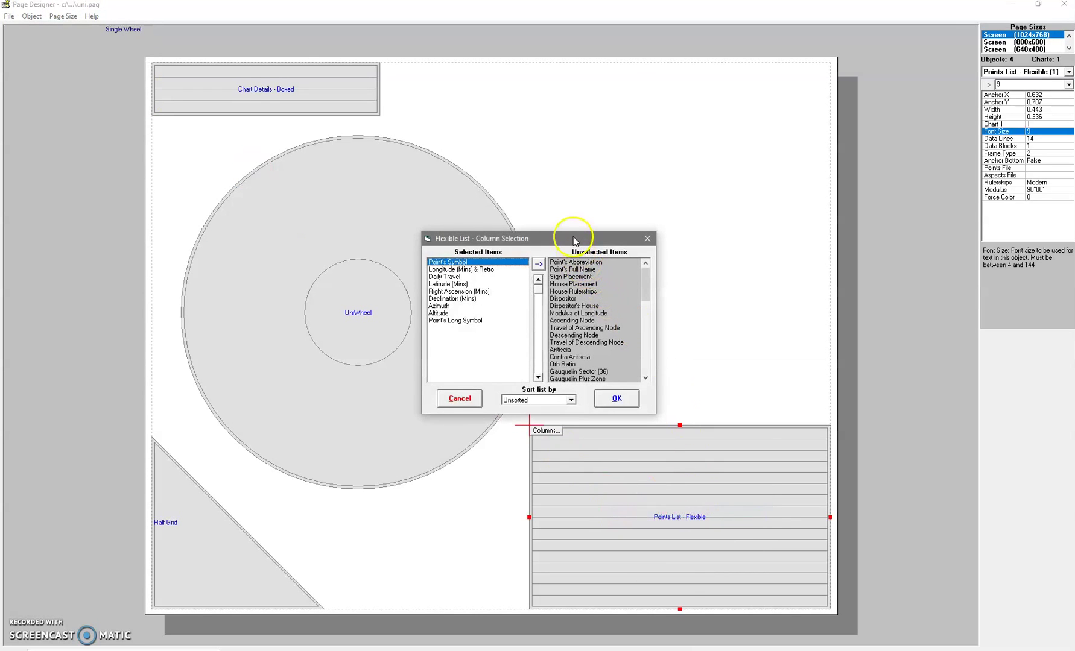
drag(576, 238, 695, 228)
drag(767, 277, 758, 236)
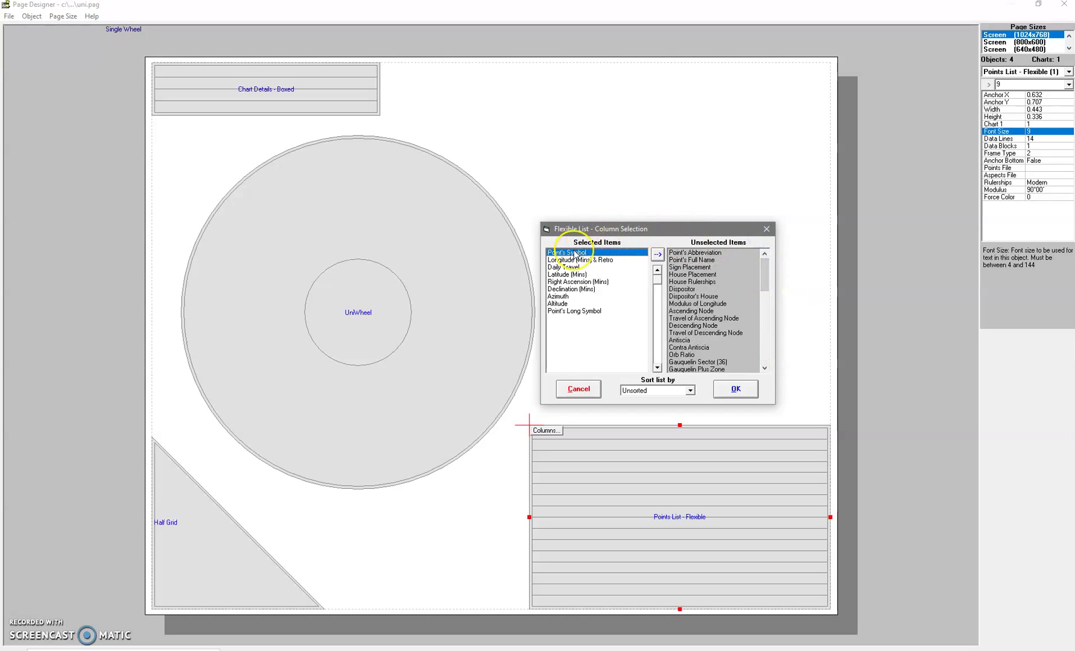
Examine the points list's selected columns from Point's Symbol to Point's Long Symbol, and accept the column selection
drag(575, 253, 583, 261)
click(577, 268)
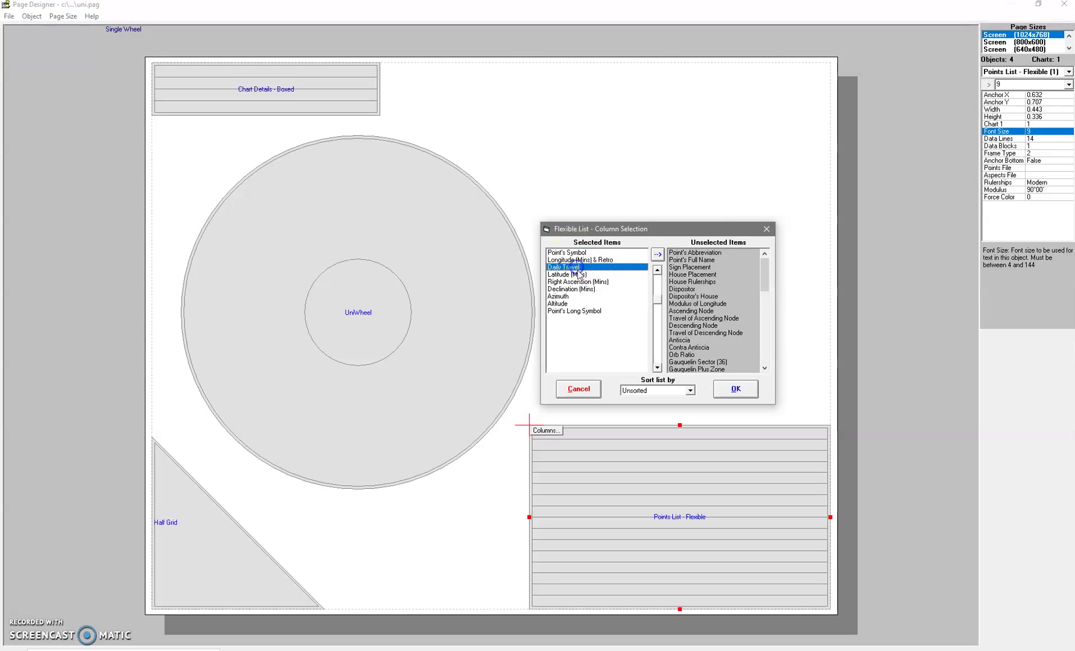
click(578, 275)
click(583, 282)
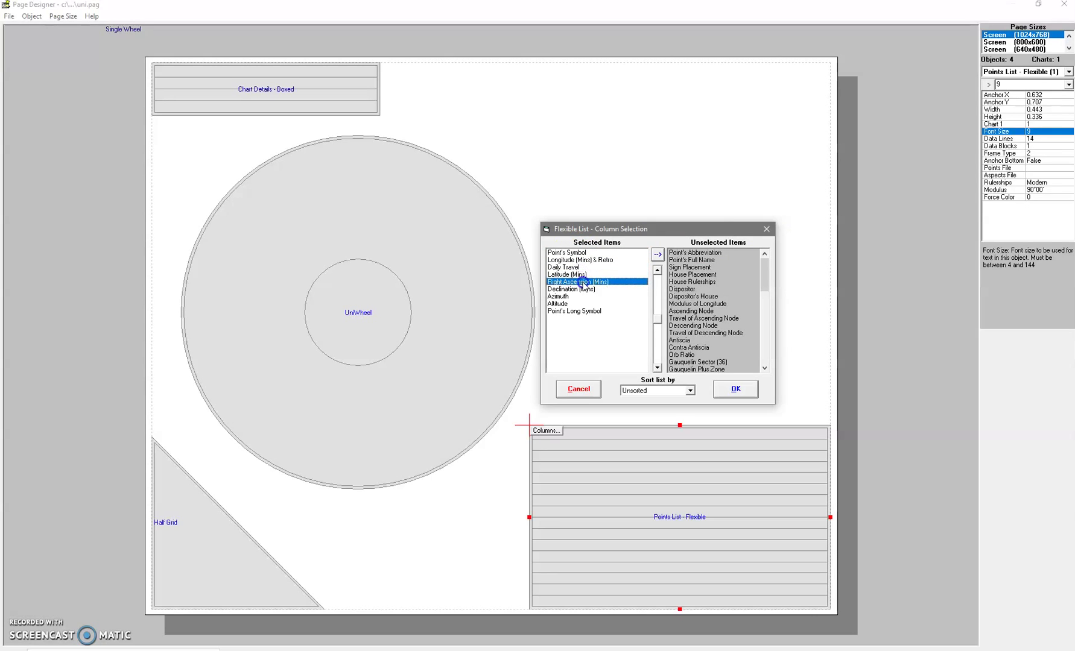
click(580, 290)
click(565, 297)
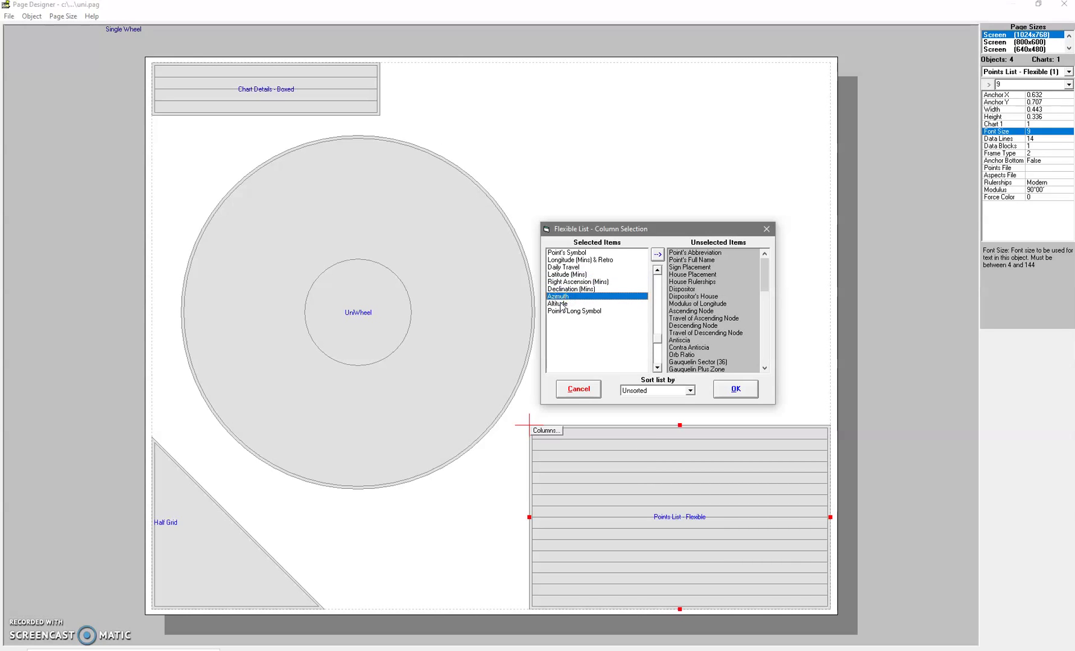
click(561, 305)
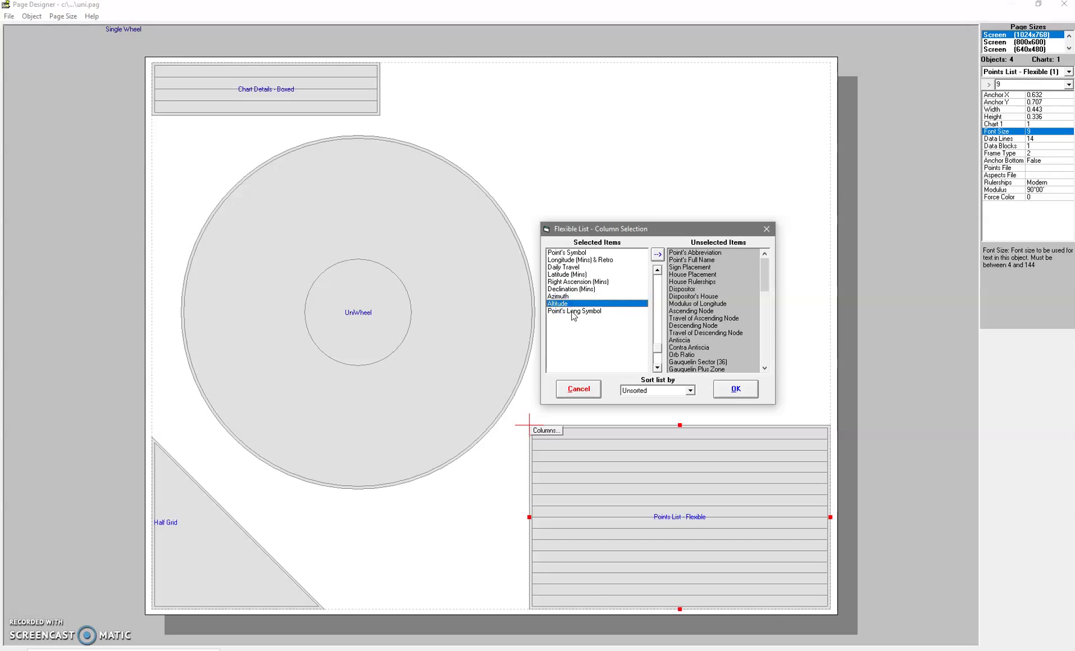
click(573, 312)
click(734, 391)
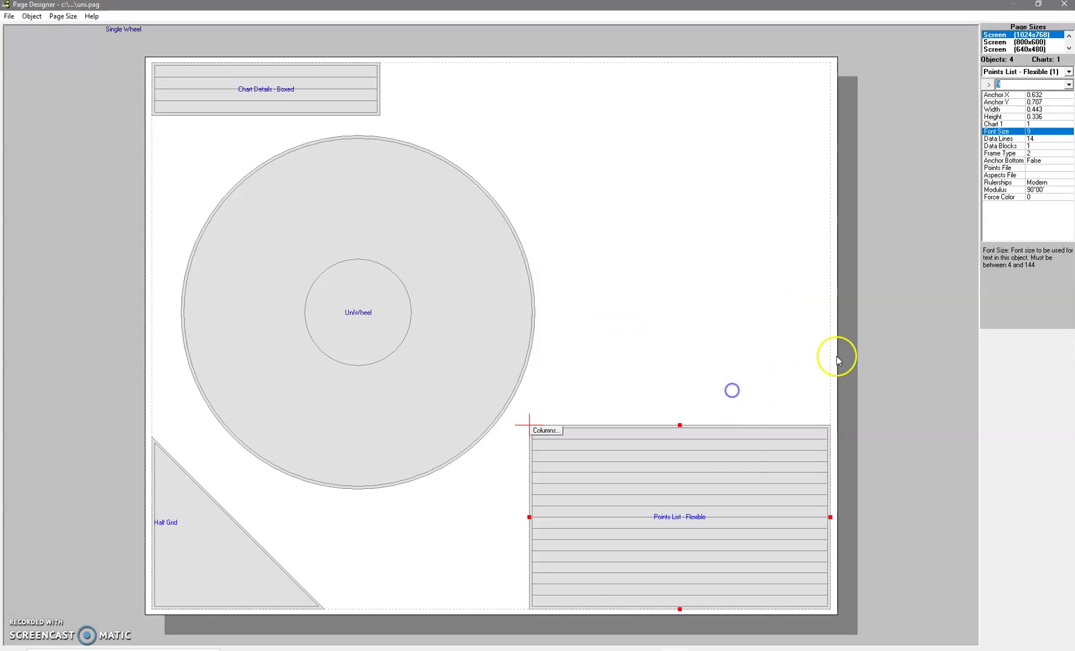
Save the page layout under the new file name xample
click(9, 16)
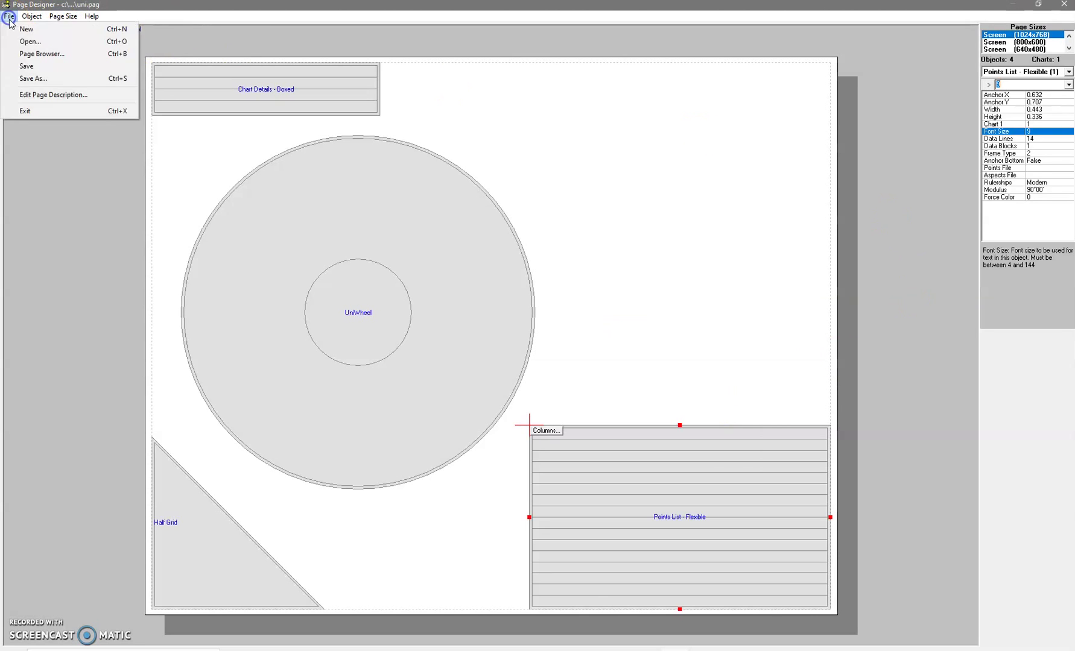
click(41, 80)
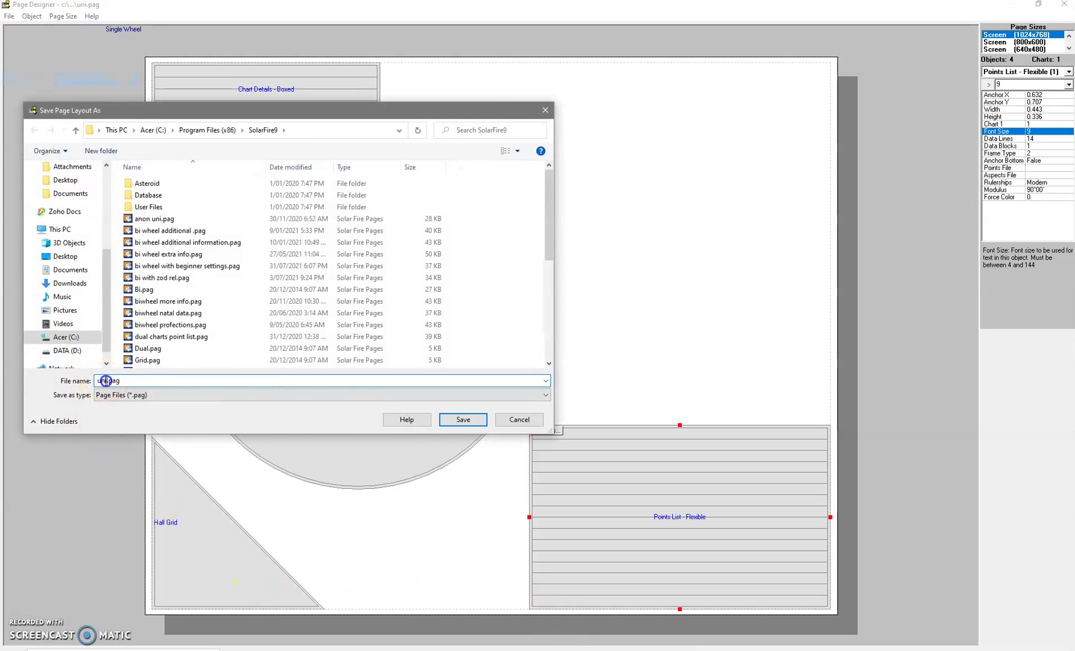
double_click(157, 381)
text(xample)
click(459, 421)
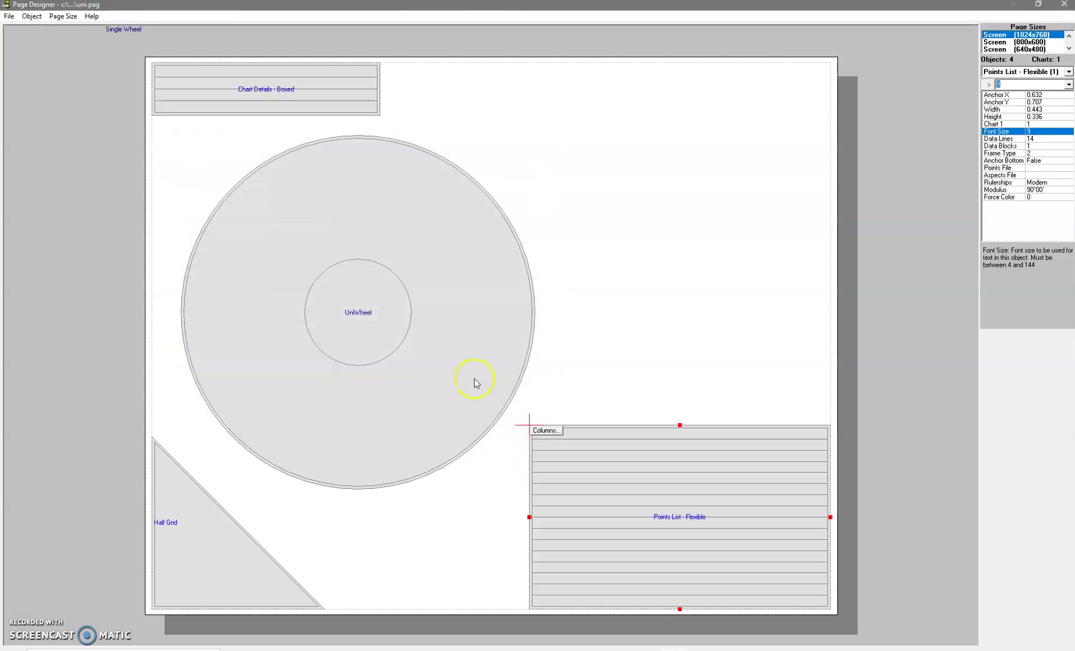
Close the page designer and look through the recently added pages for the saved xample layout
click(1063, 7)
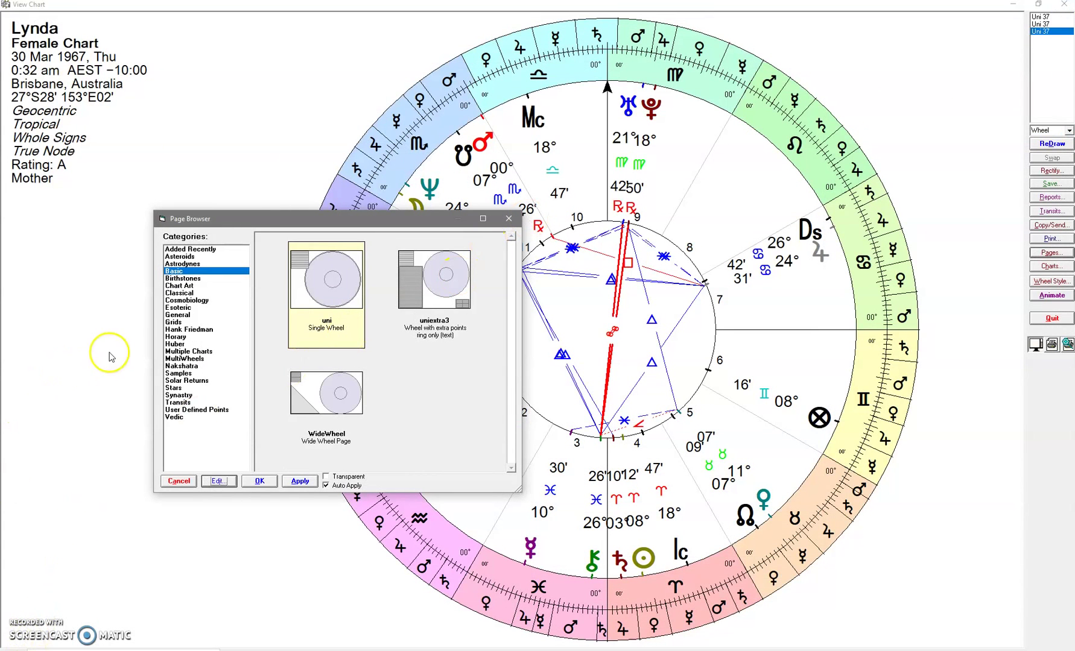
click(269, 481)
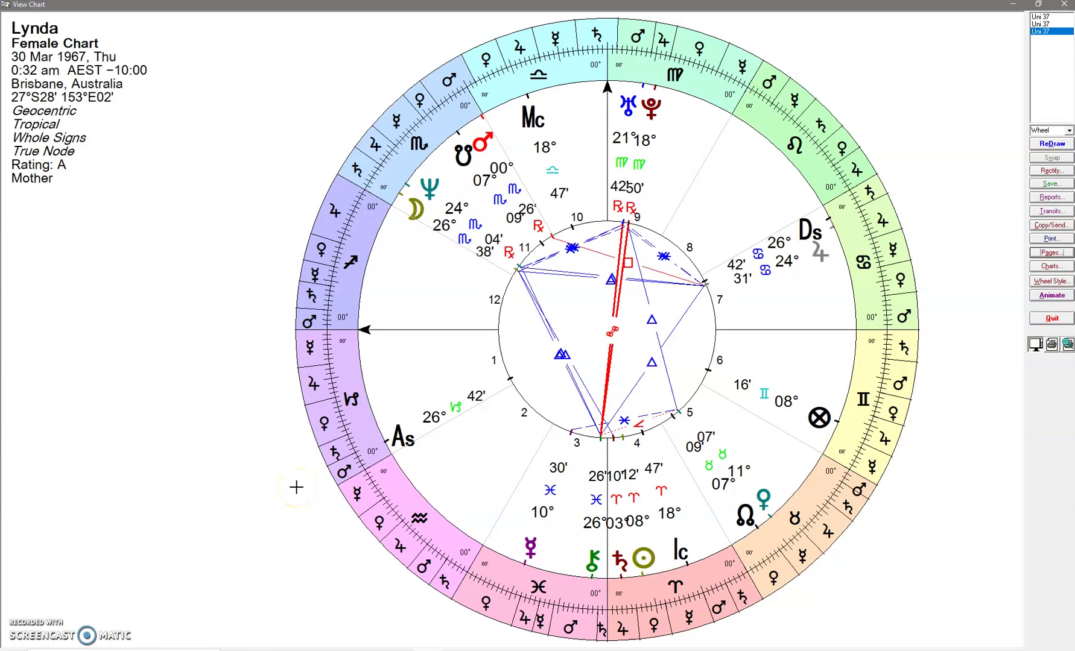
click(1045, 317)
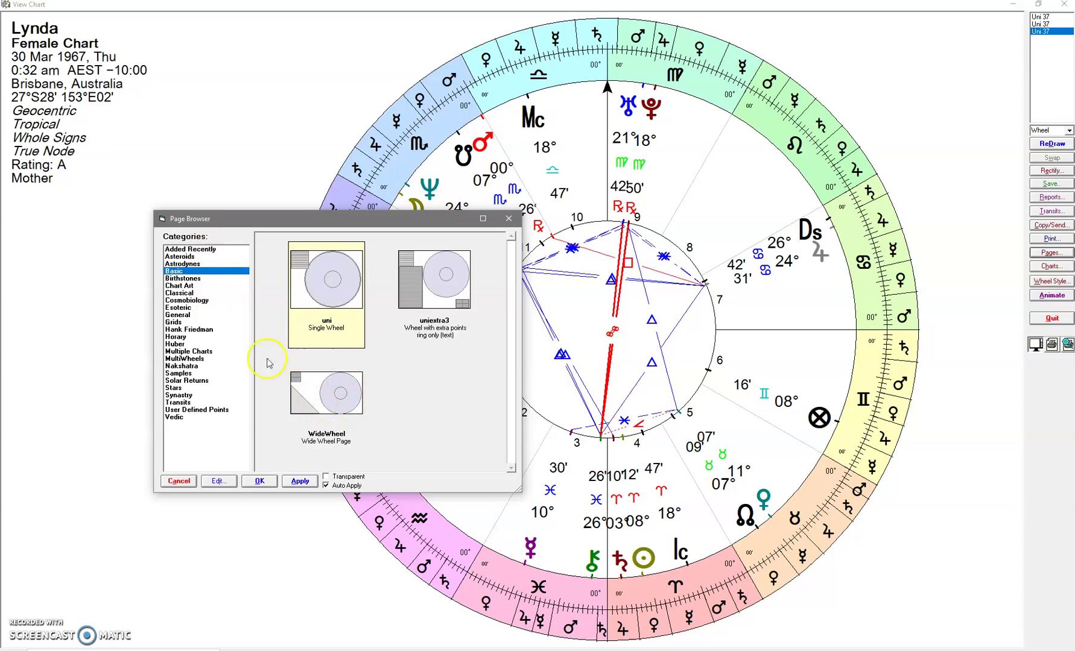
click(206, 250)
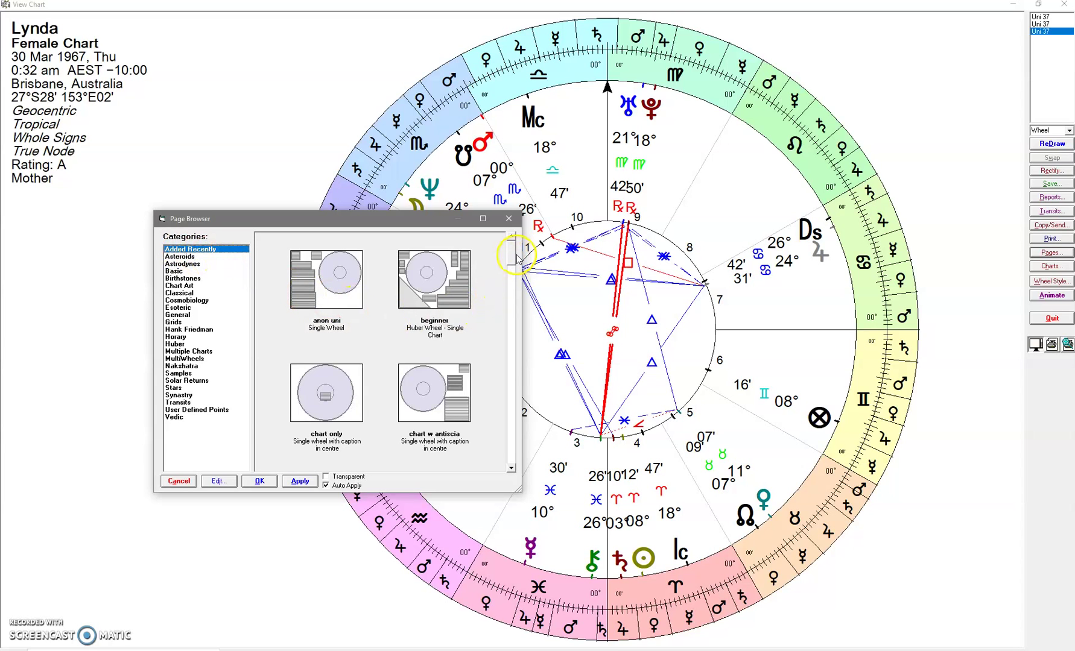
drag(517, 259, 497, 471)
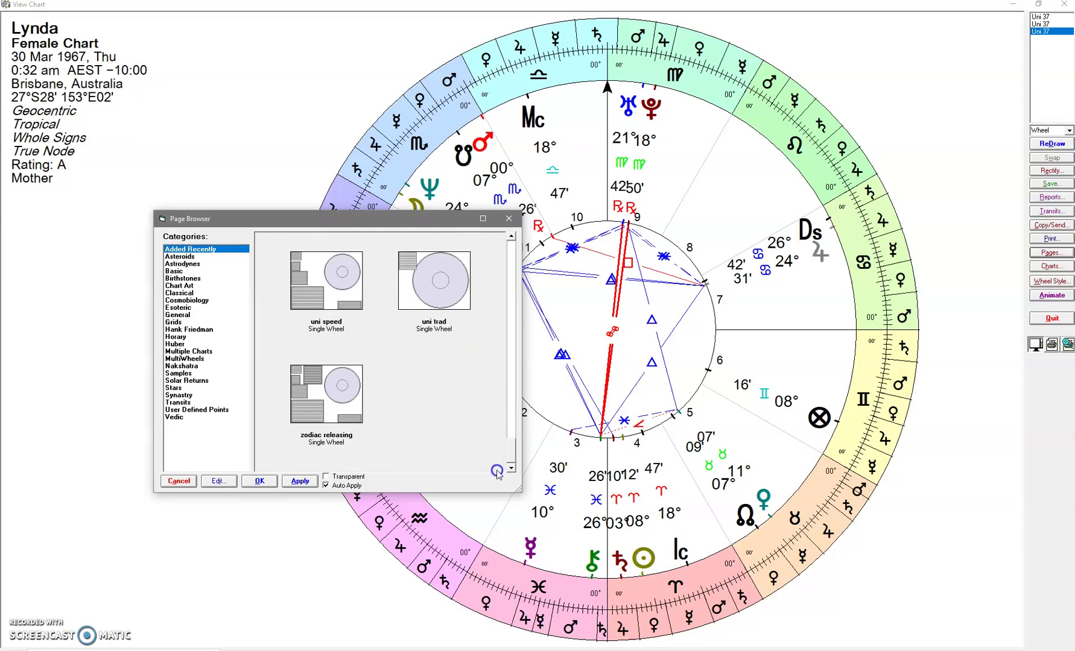
Close the page browser and chart view, and restart Solar Fire
click(509, 218)
click(1068, 4)
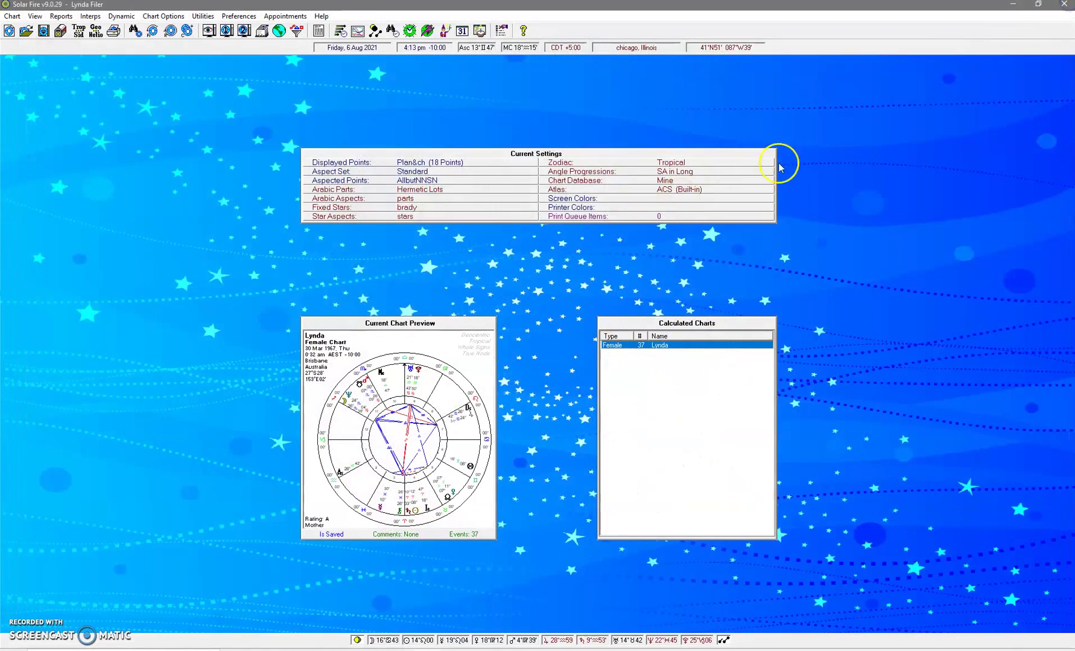
click(1066, 7)
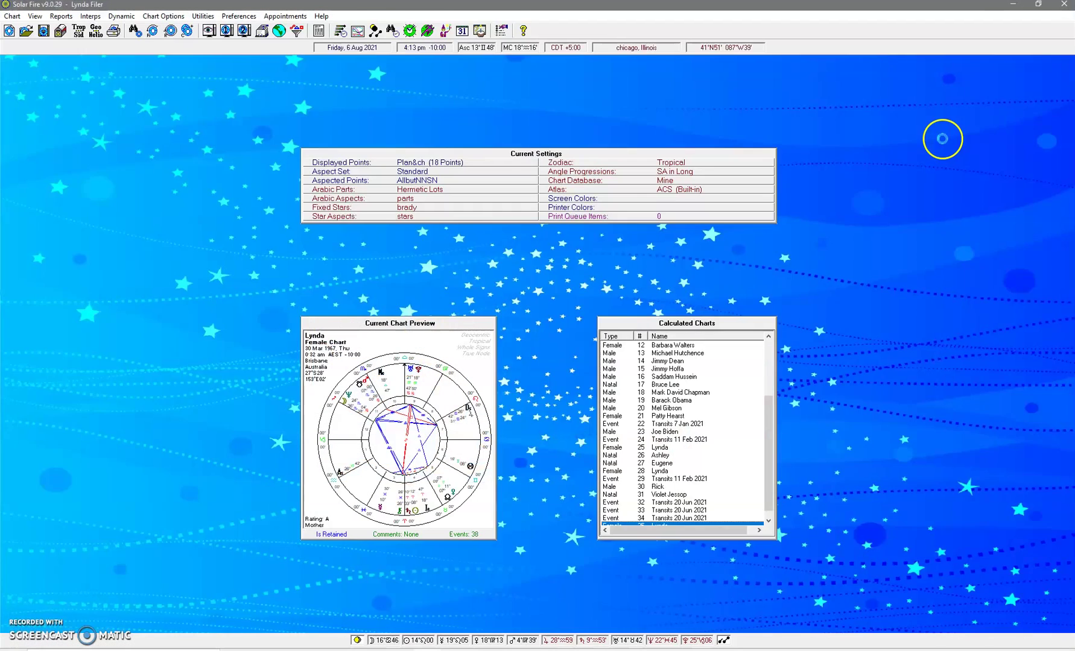
Delete all the charts from the Calculated Charts list
drag(663, 517, 667, 344)
right_click(665, 340)
click(695, 369)
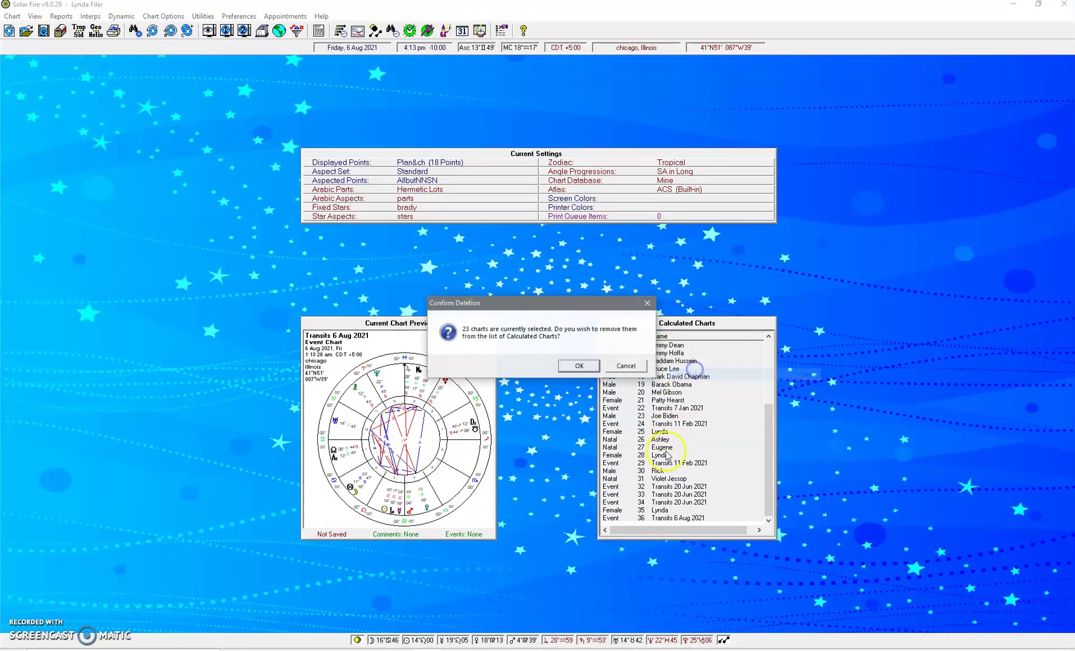
click(578, 365)
click(668, 440)
drag(669, 443, 663, 345)
right_click(663, 345)
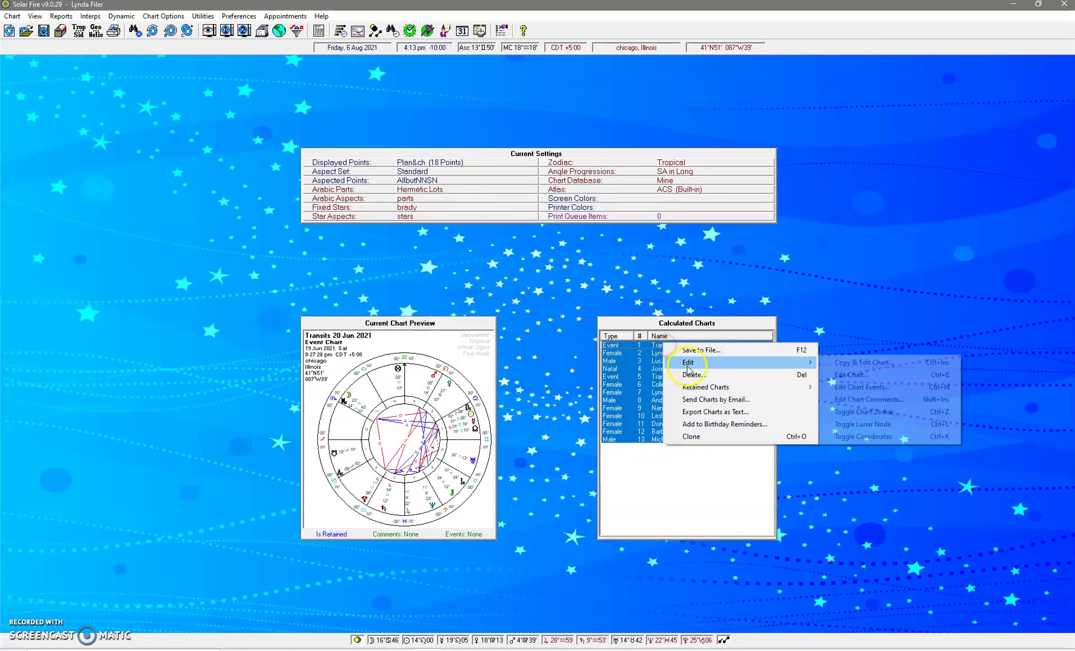
click(691, 374)
click(570, 365)
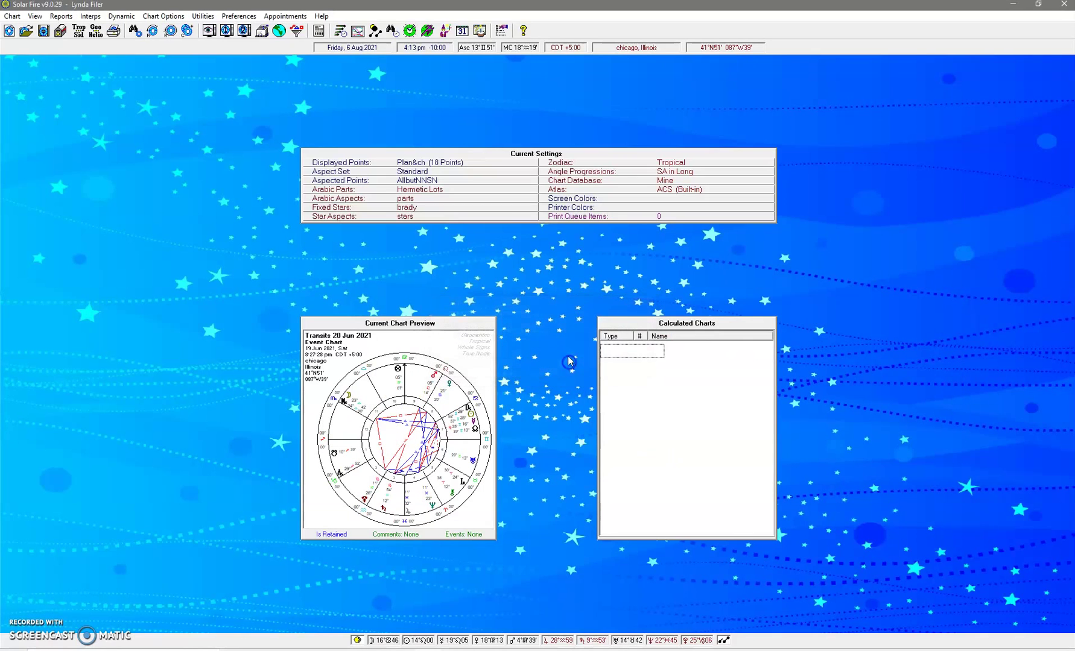
Open the previously used female chart from the Mine chart database and view it
click(31, 13)
click(12, 15)
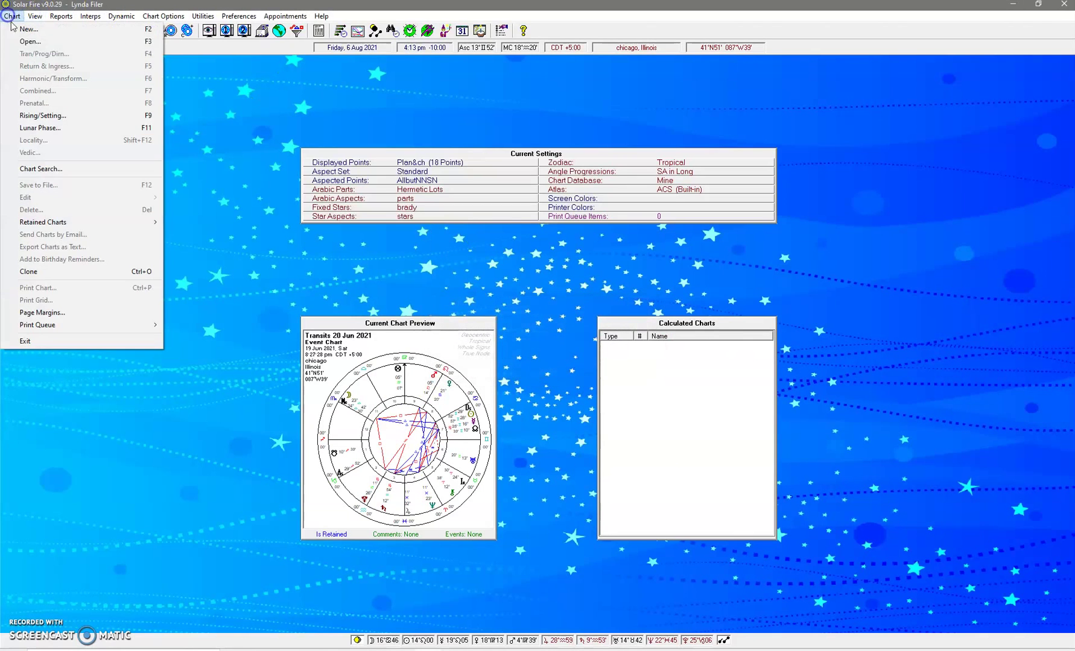
click(24, 43)
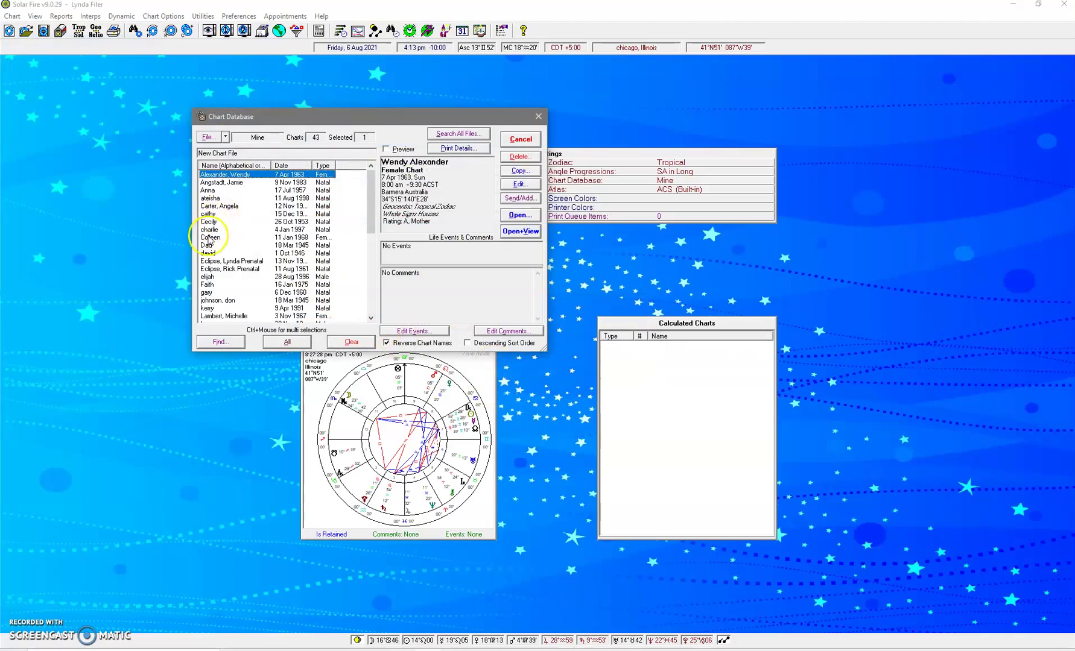
scroll(217, 296, down, 2)
double_click(218, 301)
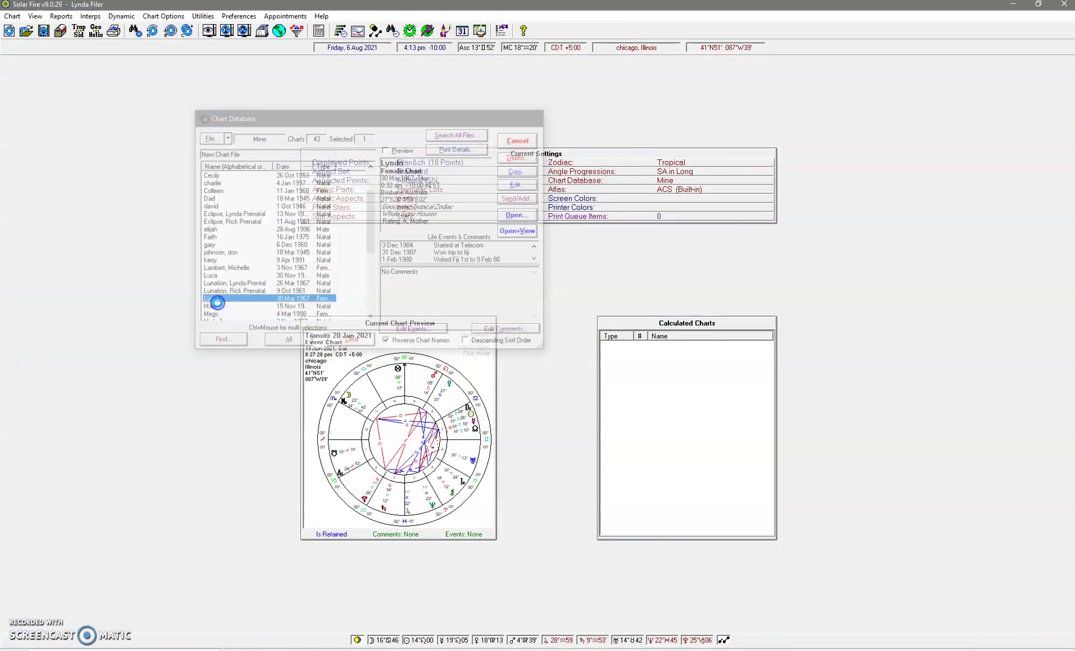
double_click(661, 347)
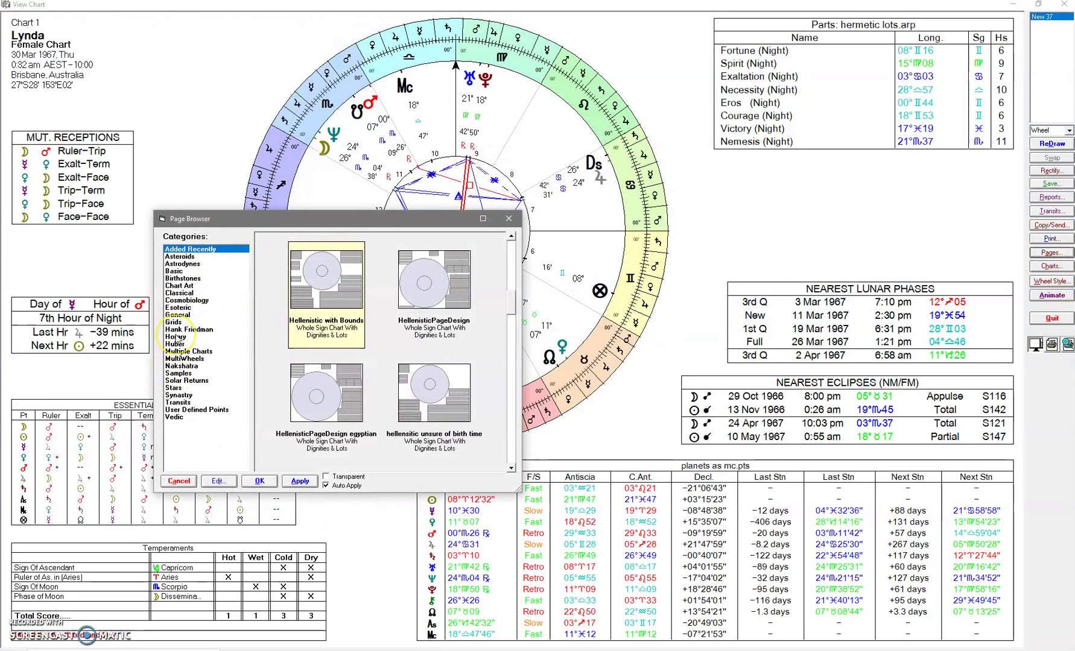
Apply the saved xample page from the Added Recently category to the displayed chart
click(510, 220)
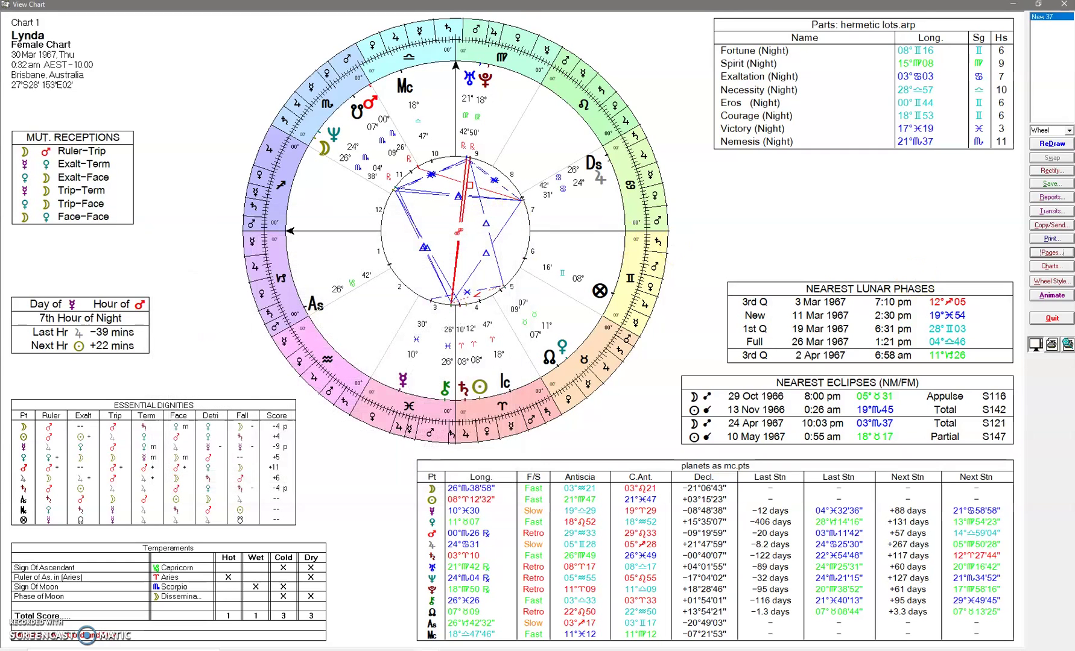
click(1049, 253)
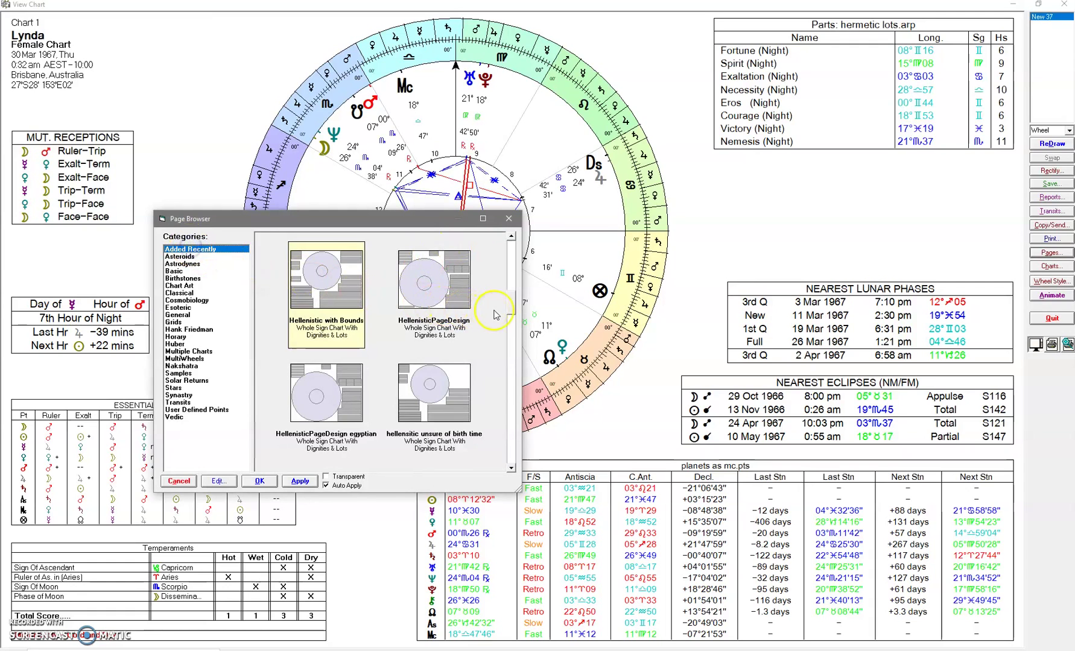
drag(510, 306, 505, 455)
click(321, 392)
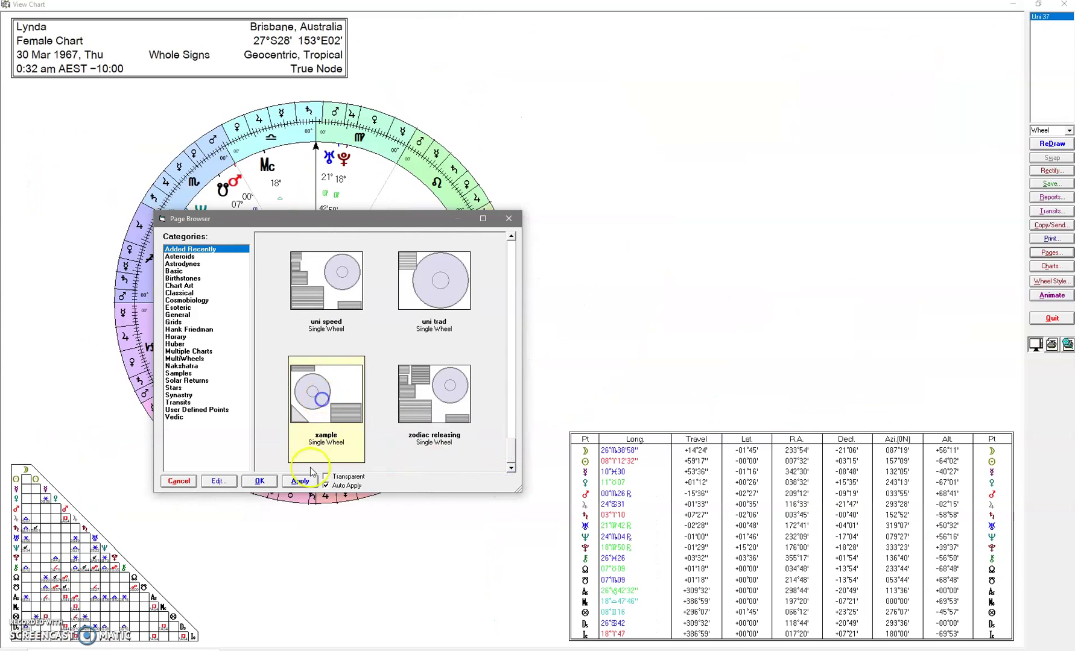
click(258, 480)
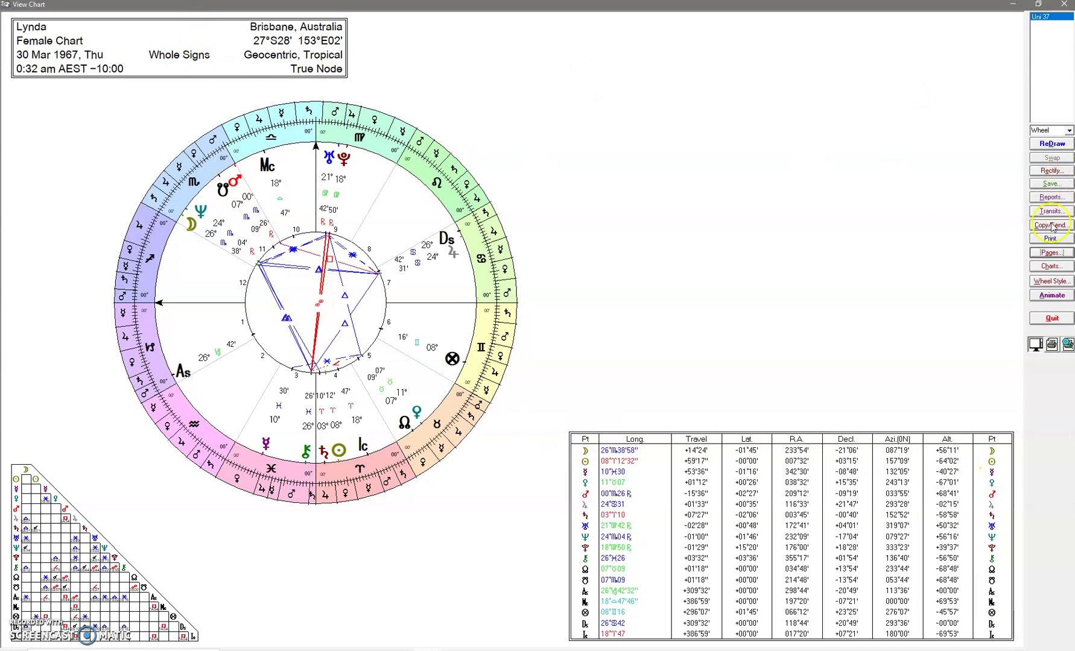
Open the xample page for editing and enlarge its Half Grid to about 0.331 wide and 0.411 high
click(1053, 253)
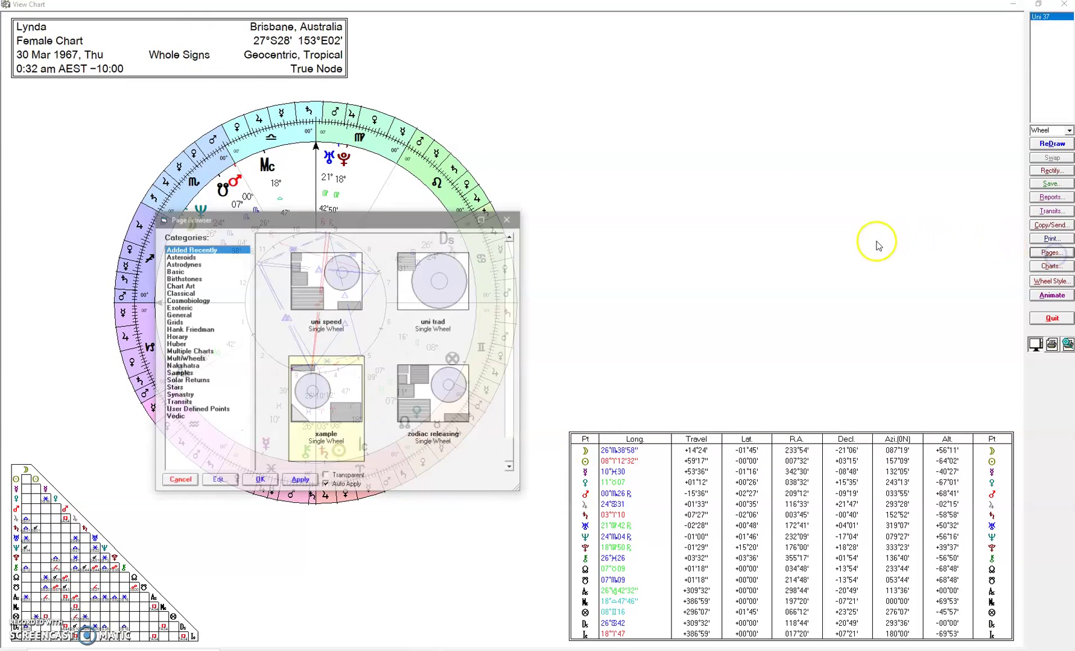
drag(409, 229, 738, 169)
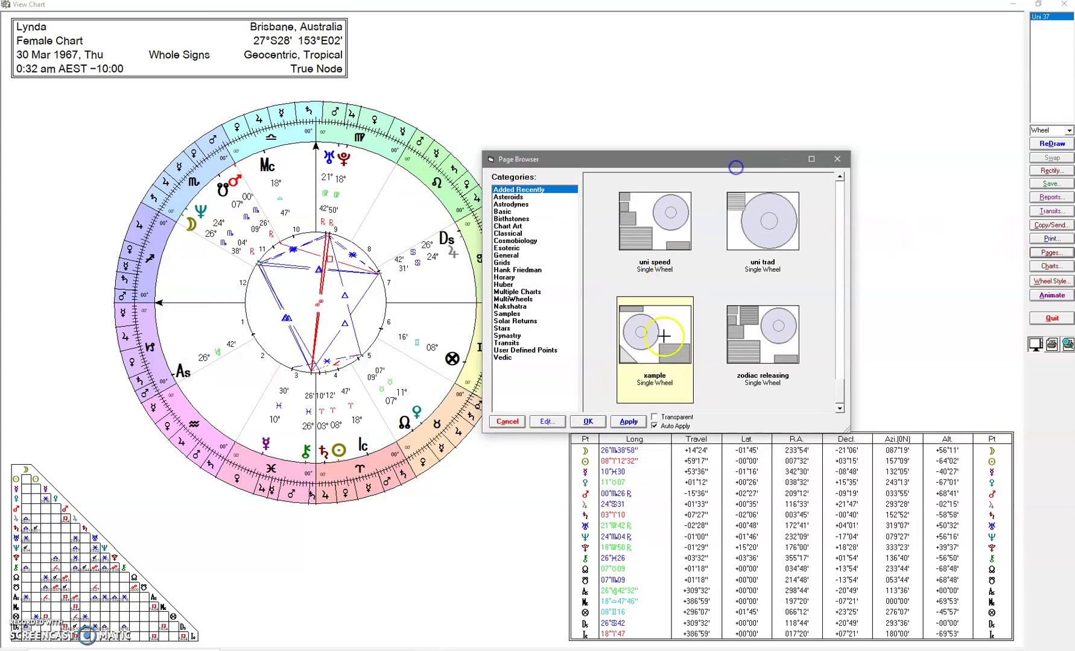
click(546, 422)
click(224, 547)
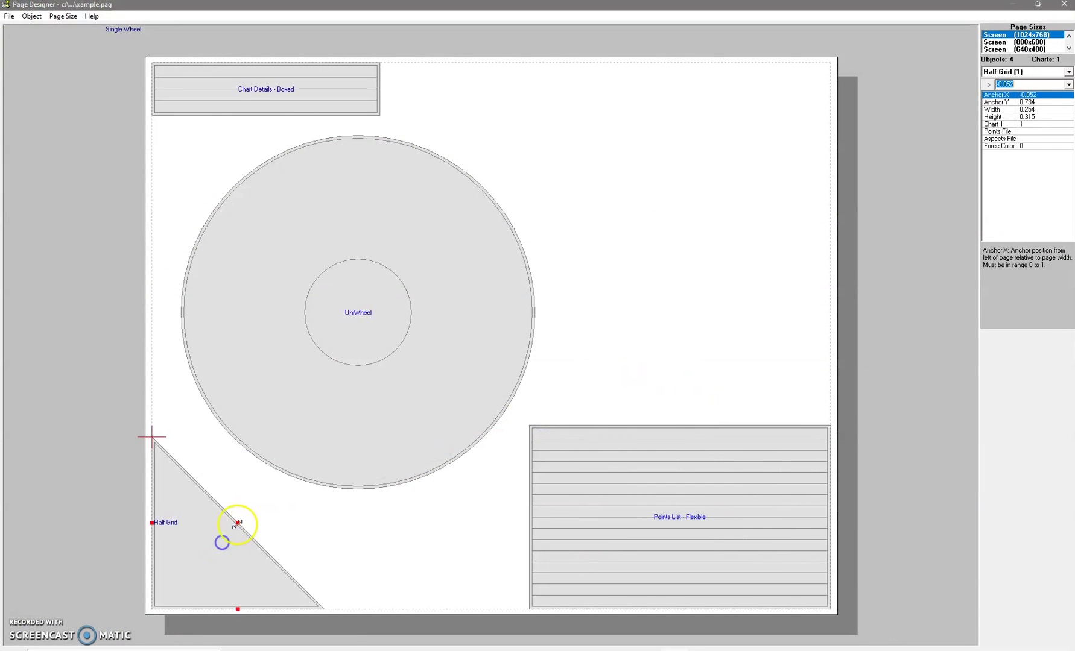
drag(239, 523, 271, 505)
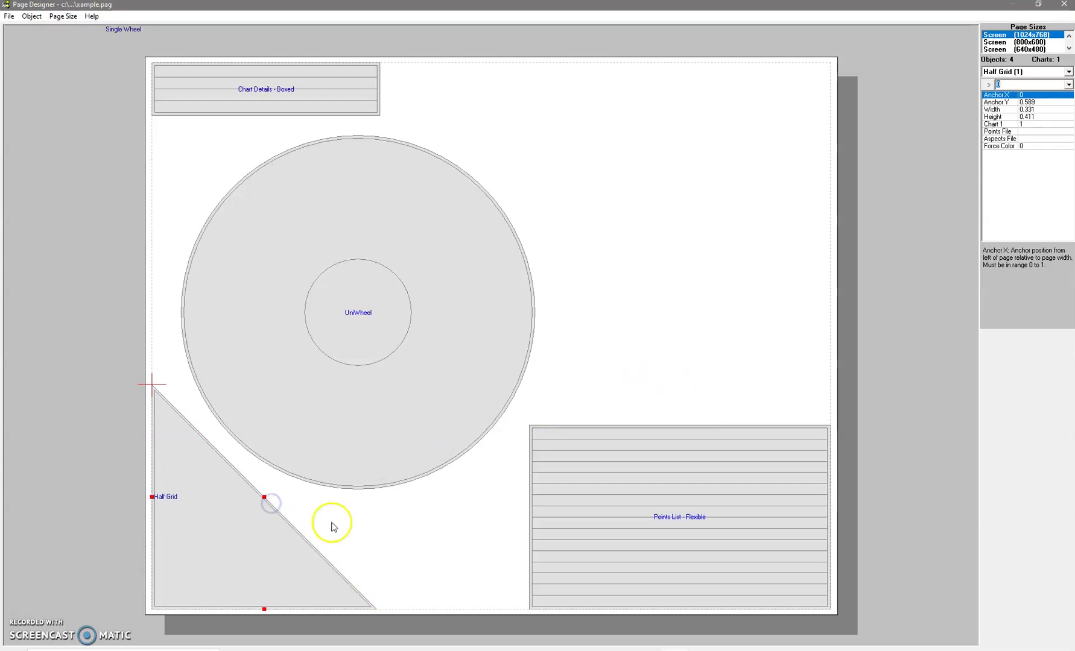
Shift the UniWheel to an X anchor of about 0.358 and enlarge the Half Grid to about 0.384 by 0.476
click(348, 437)
drag(348, 432, 385, 425)
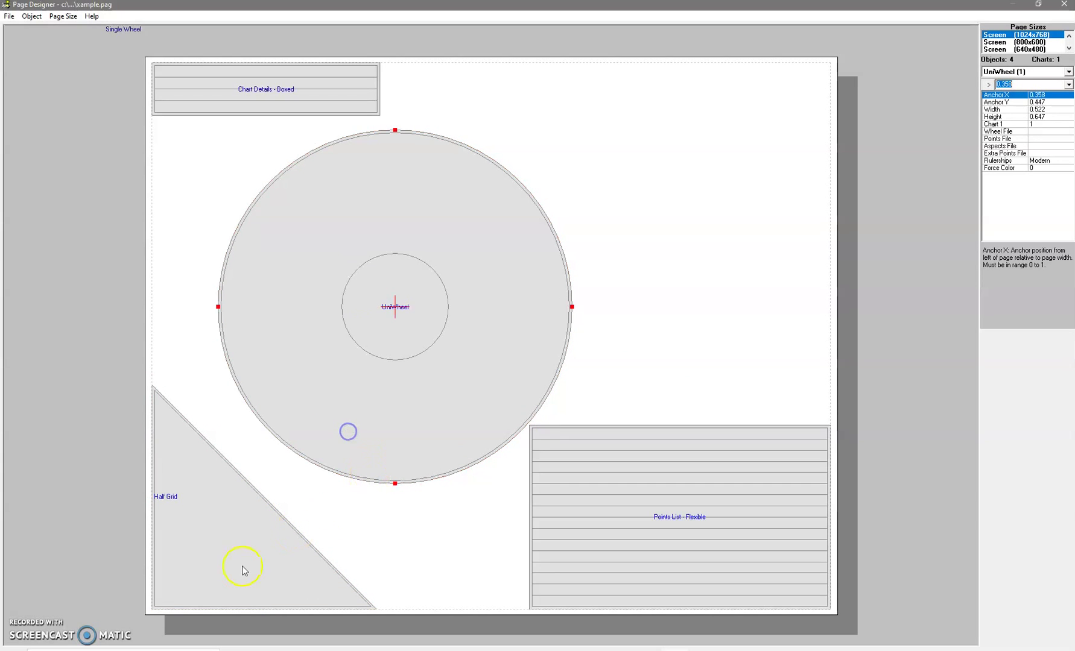
click(233, 555)
drag(265, 497, 287, 484)
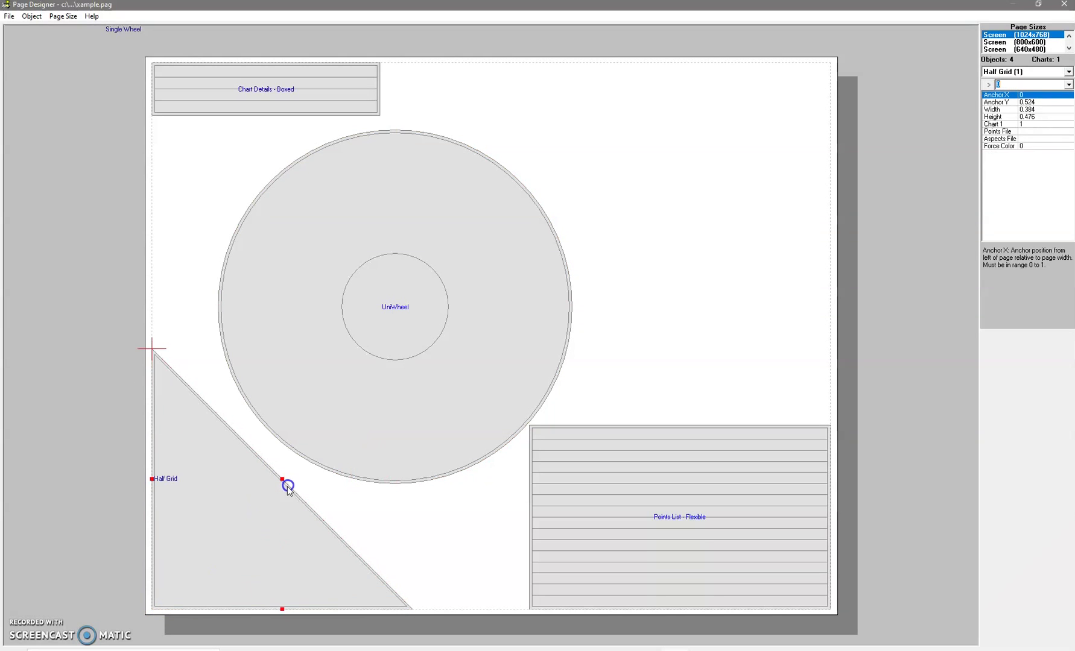
Remove the Point's Long Symbol, Altitude and Azimuth columns from the flexible points list
click(728, 483)
right_click(727, 482)
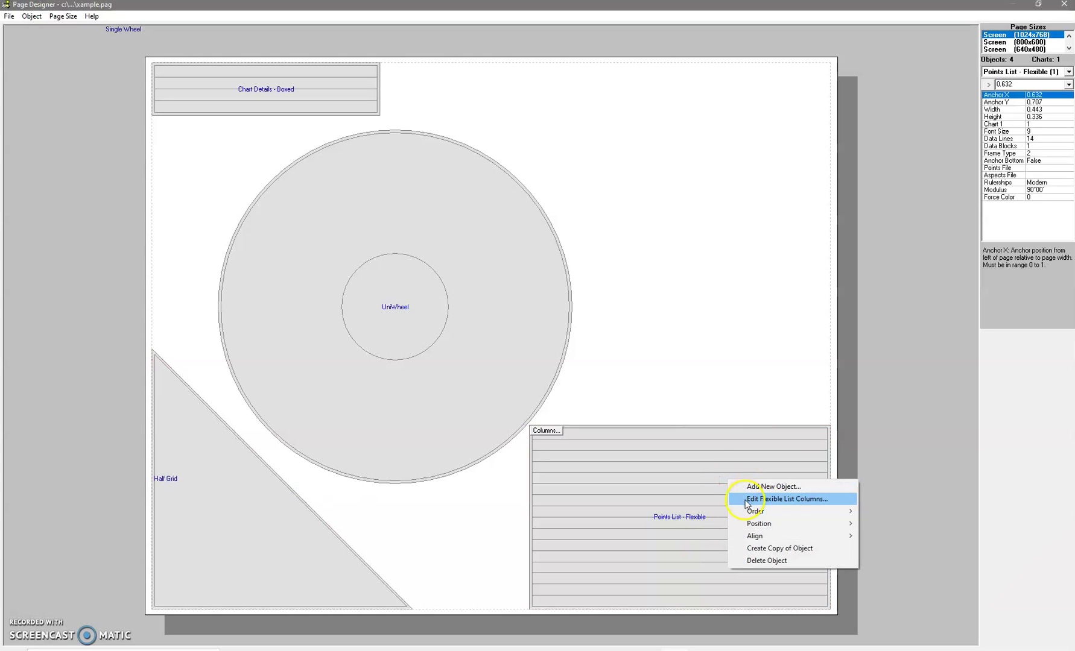
click(747, 500)
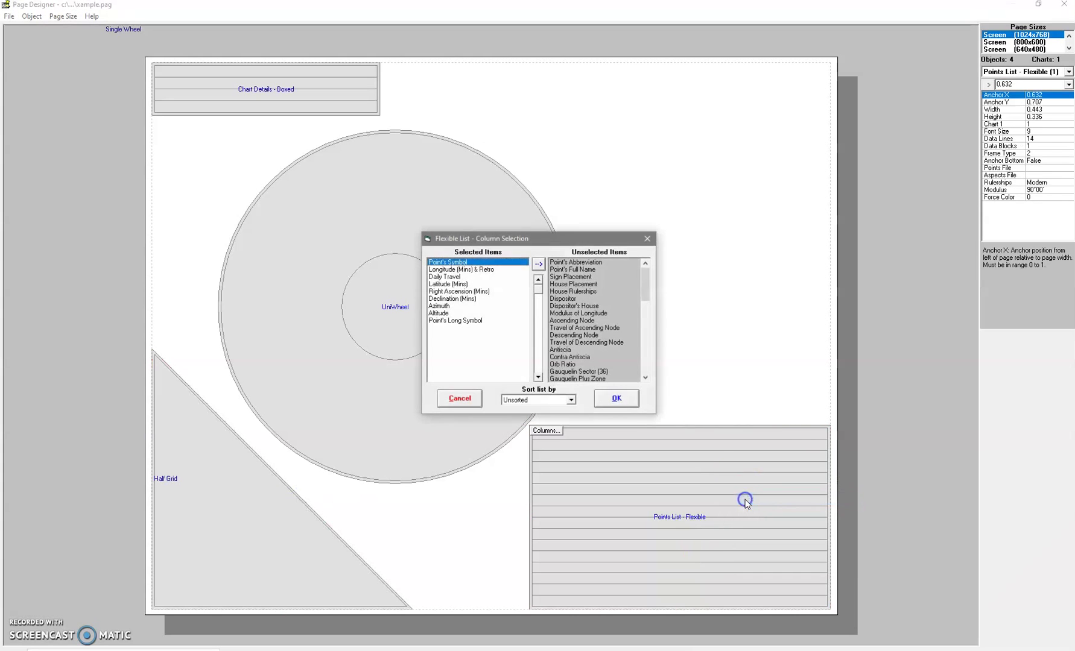
click(461, 322)
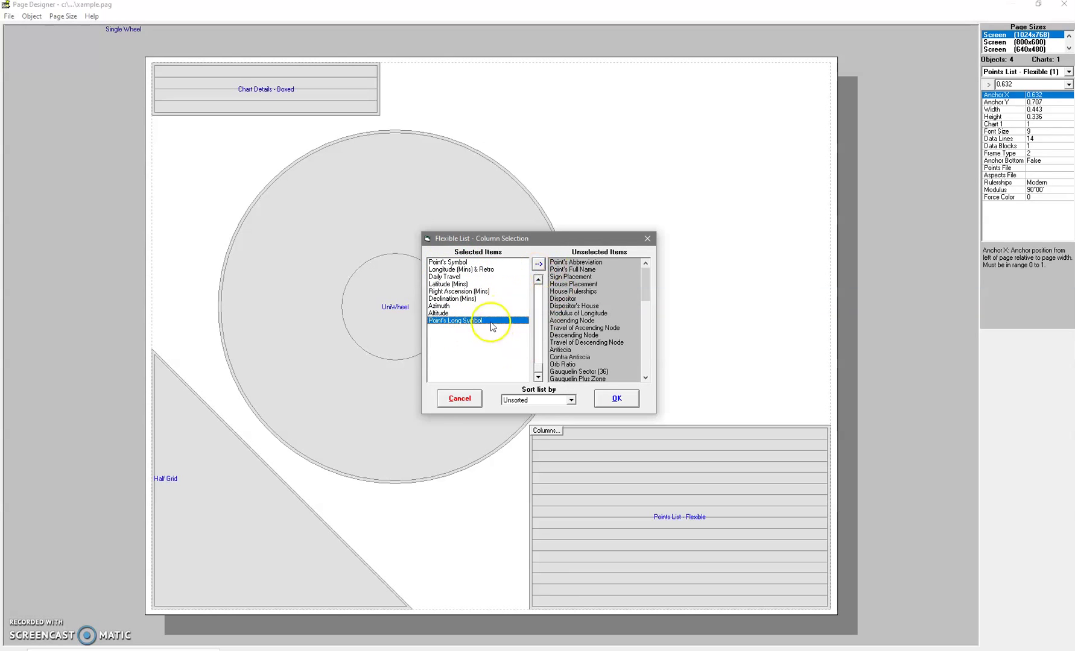
click(538, 264)
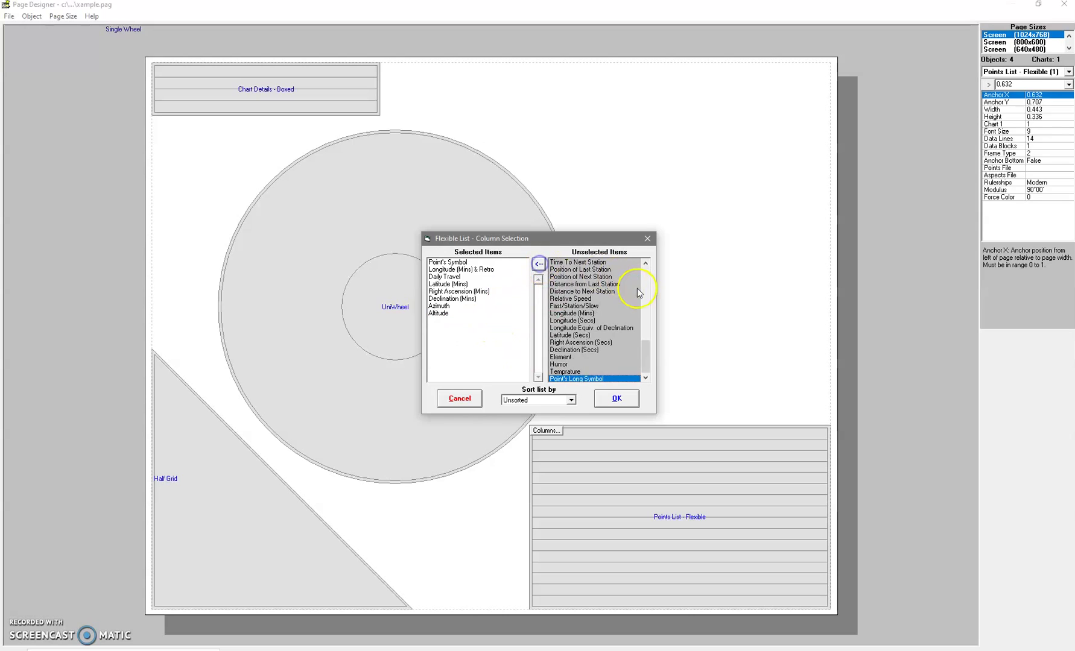
click(444, 314)
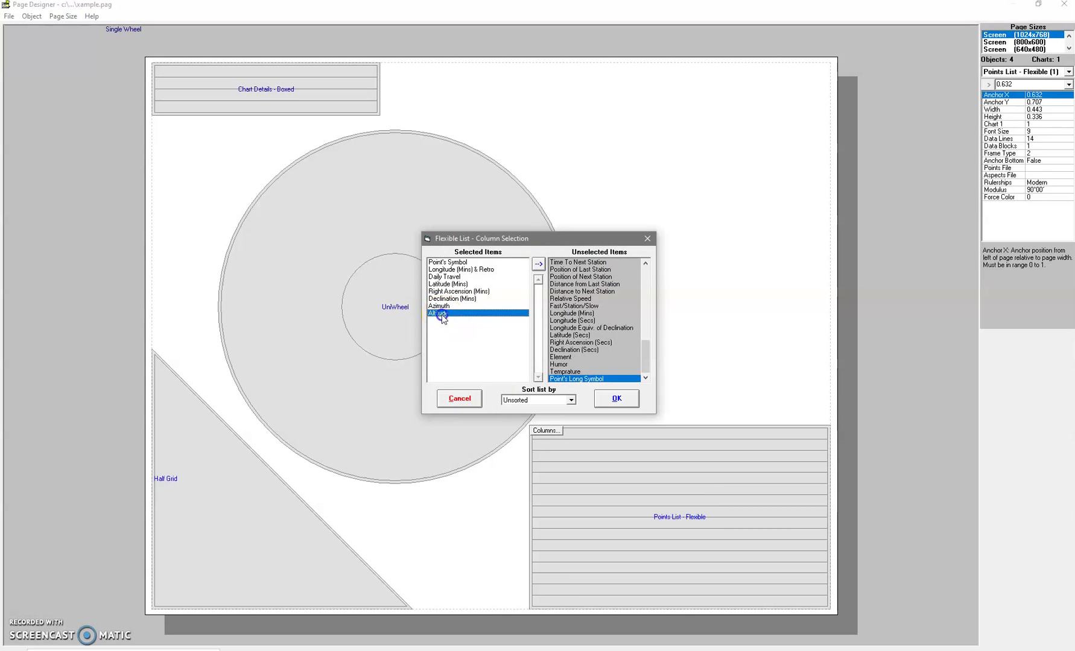
click(539, 264)
click(445, 308)
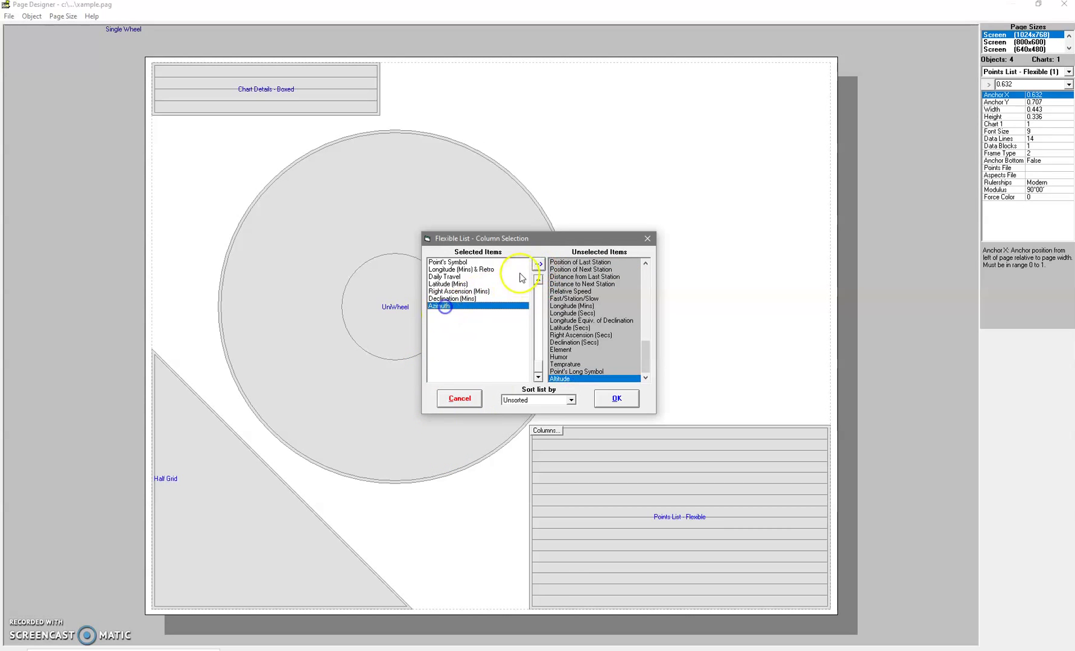
click(538, 264)
Remove the Right Ascension (Mins), Latitude (Mins) and Daily Travel columns from the points list
click(460, 291)
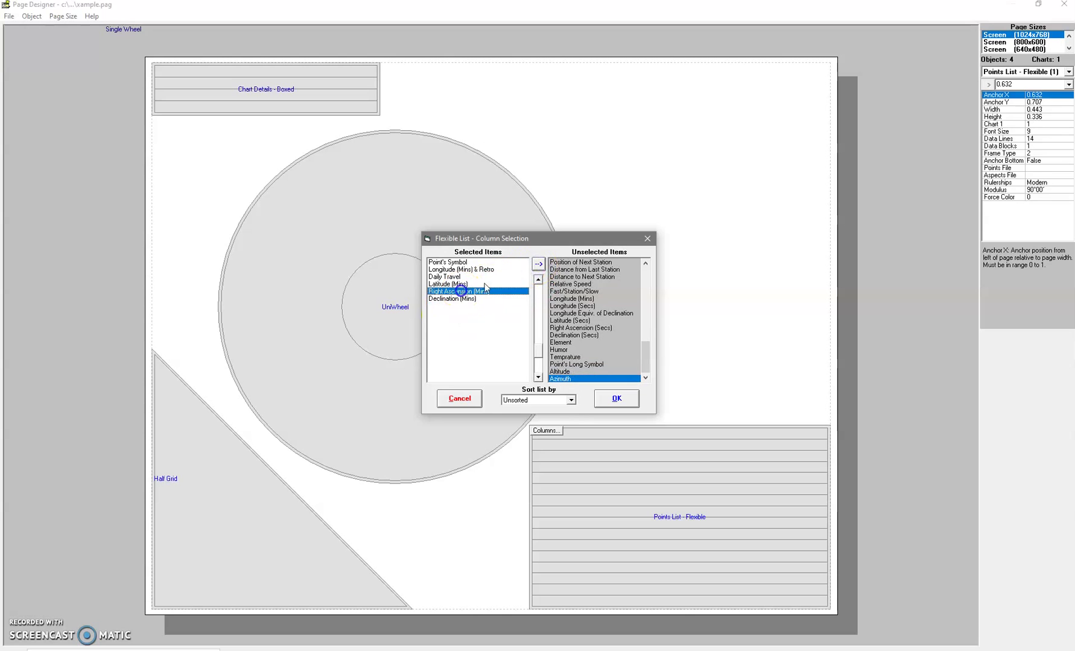
click(536, 266)
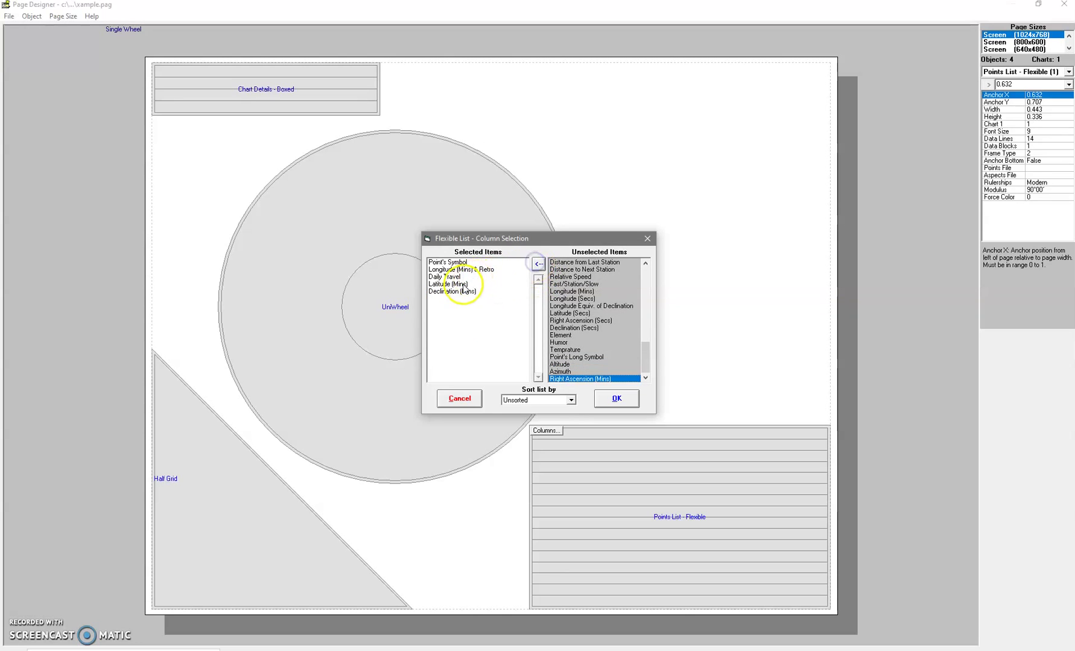
click(464, 284)
click(539, 266)
click(459, 278)
click(538, 266)
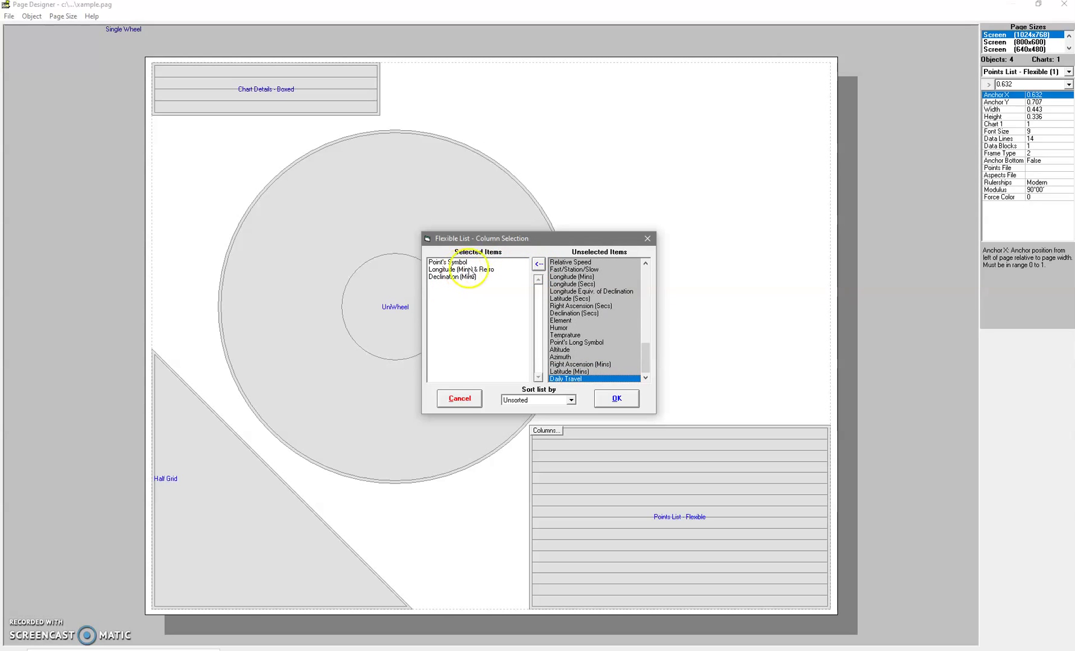
Add the Point's Full Name column directly after Point's Symbol and accept the column selection
drag(642, 362, 632, 280)
click(589, 270)
click(536, 264)
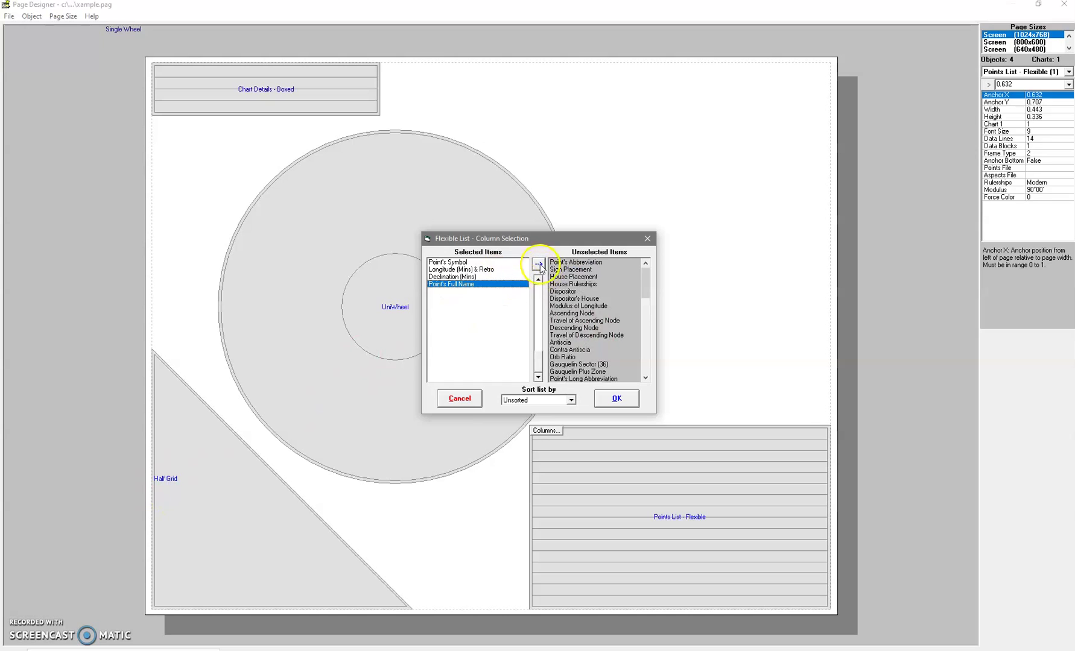
click(571, 276)
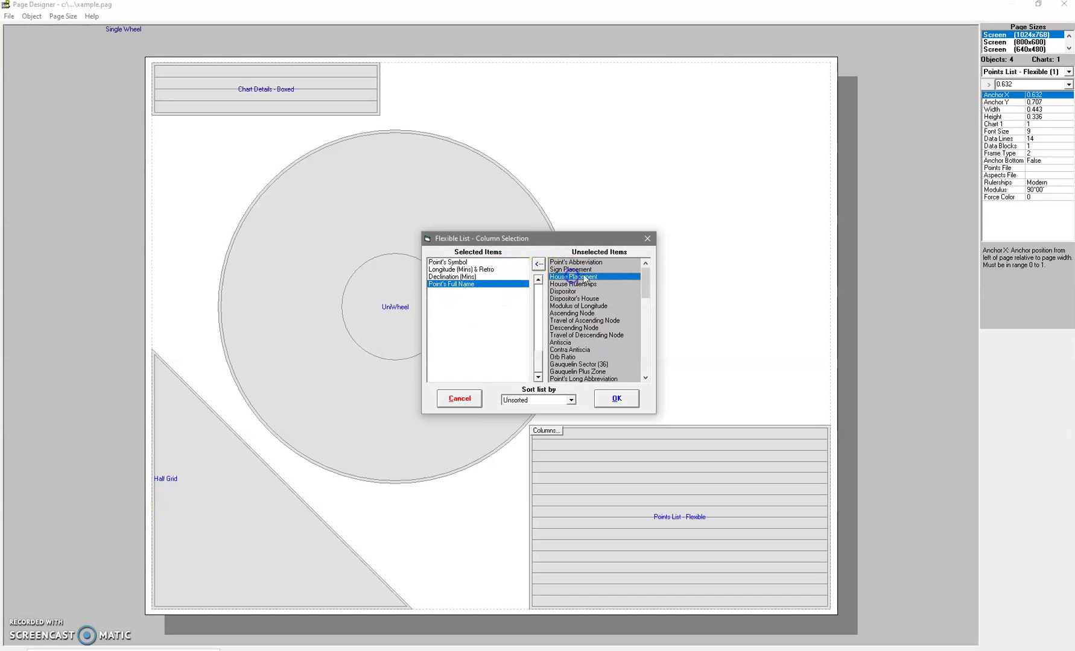
click(472, 270)
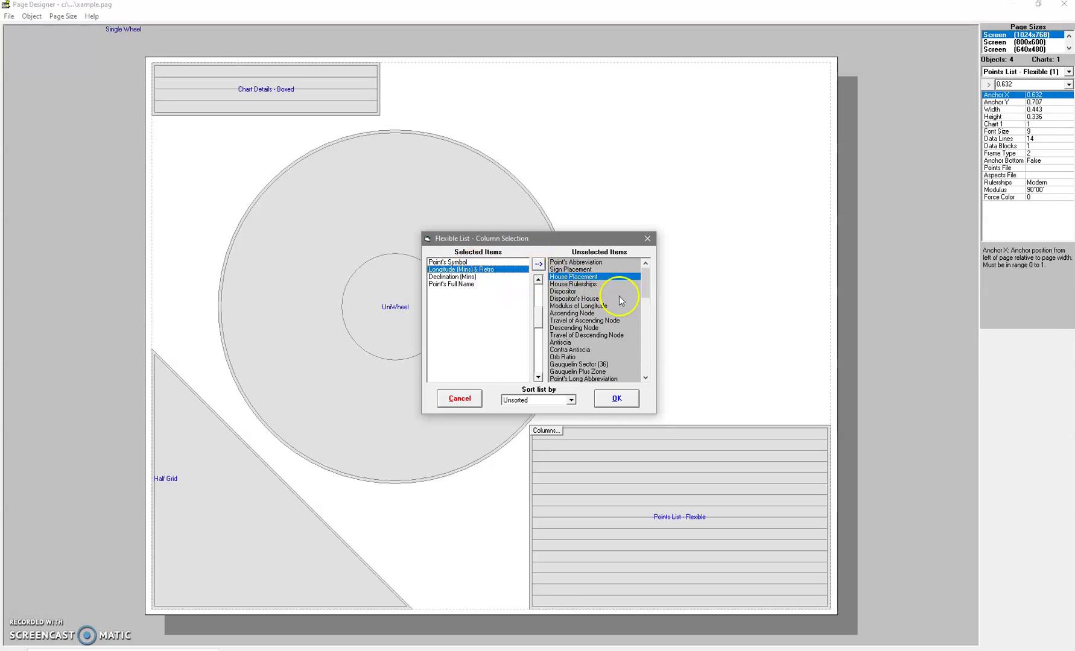
click(461, 285)
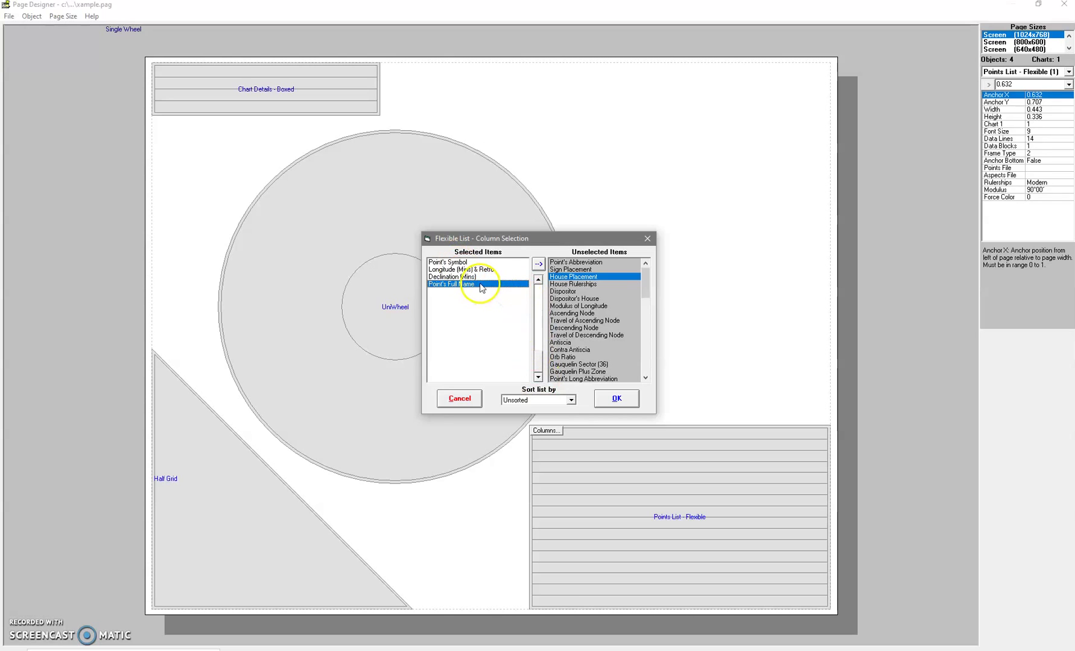
click(537, 280)
click(537, 280)
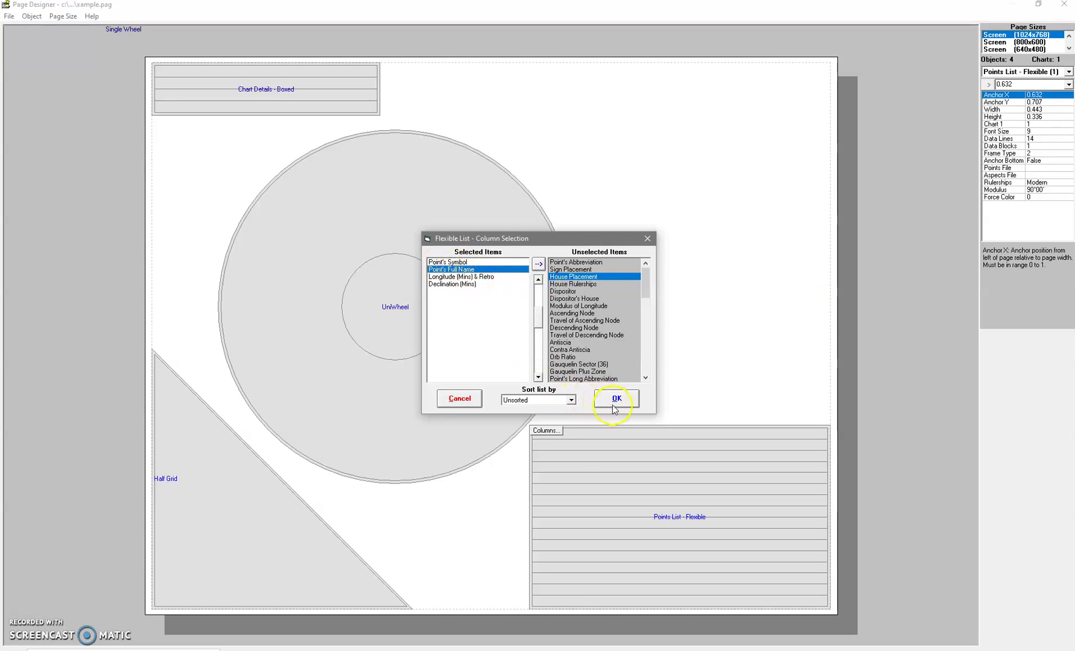
click(616, 401)
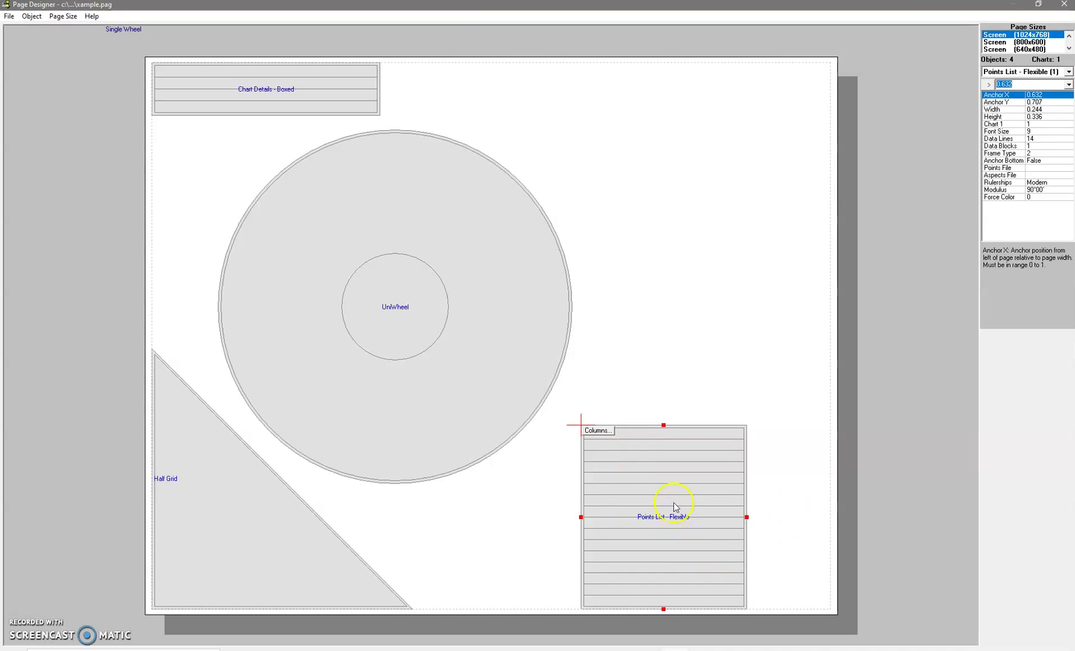
Move the points list into the lower-right corner of the page and set its font size to 12
drag(674, 502, 899, 537)
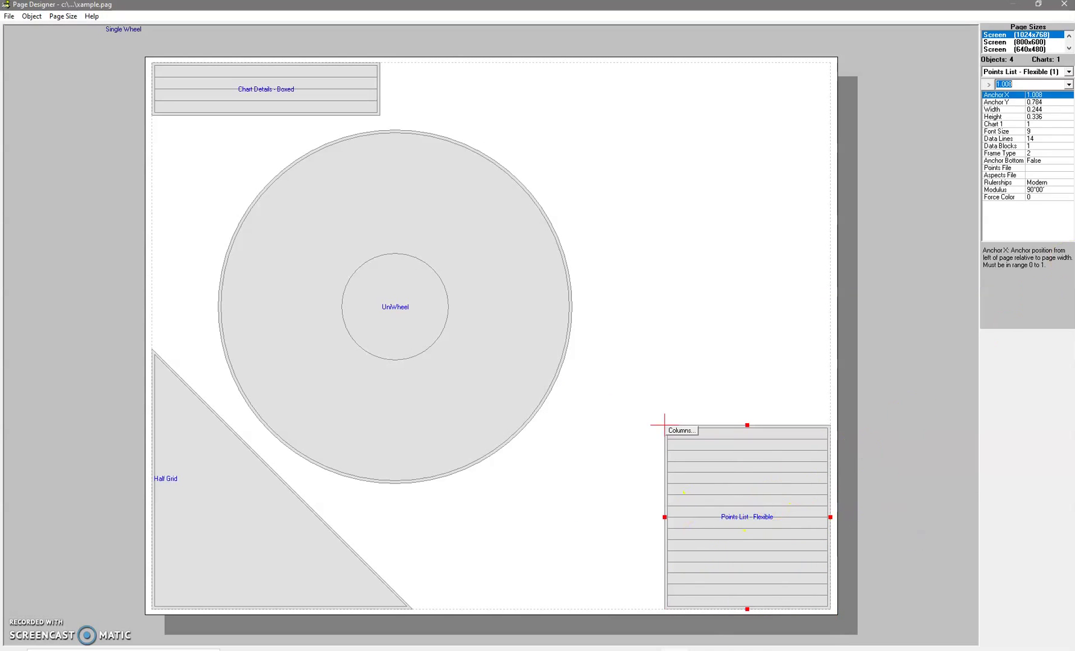
click(1034, 146)
click(1033, 140)
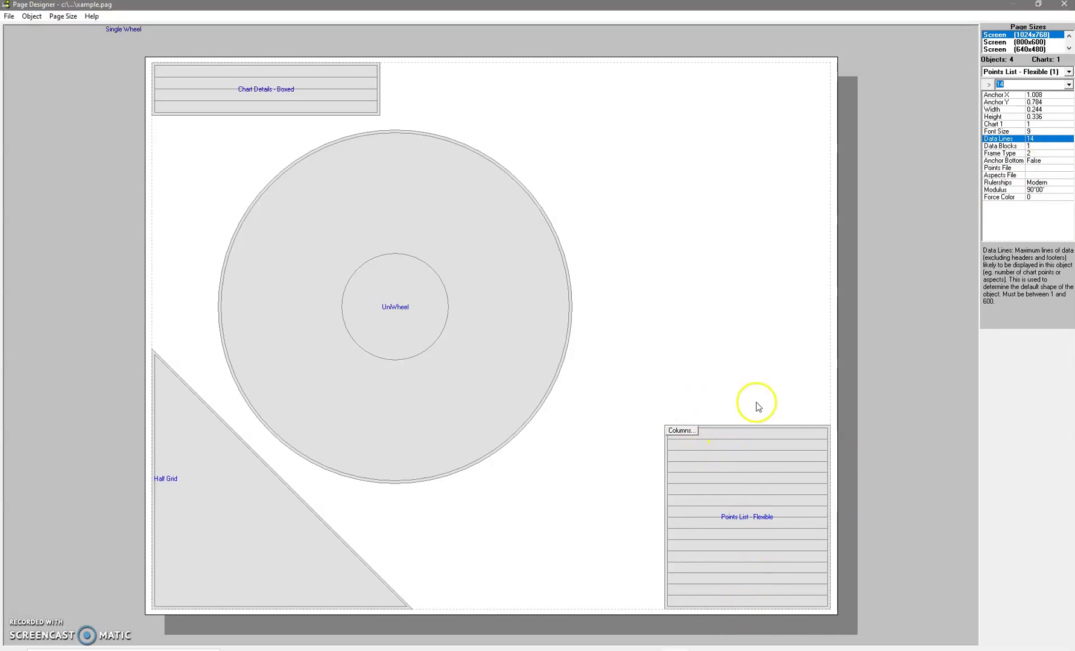
click(1029, 132)
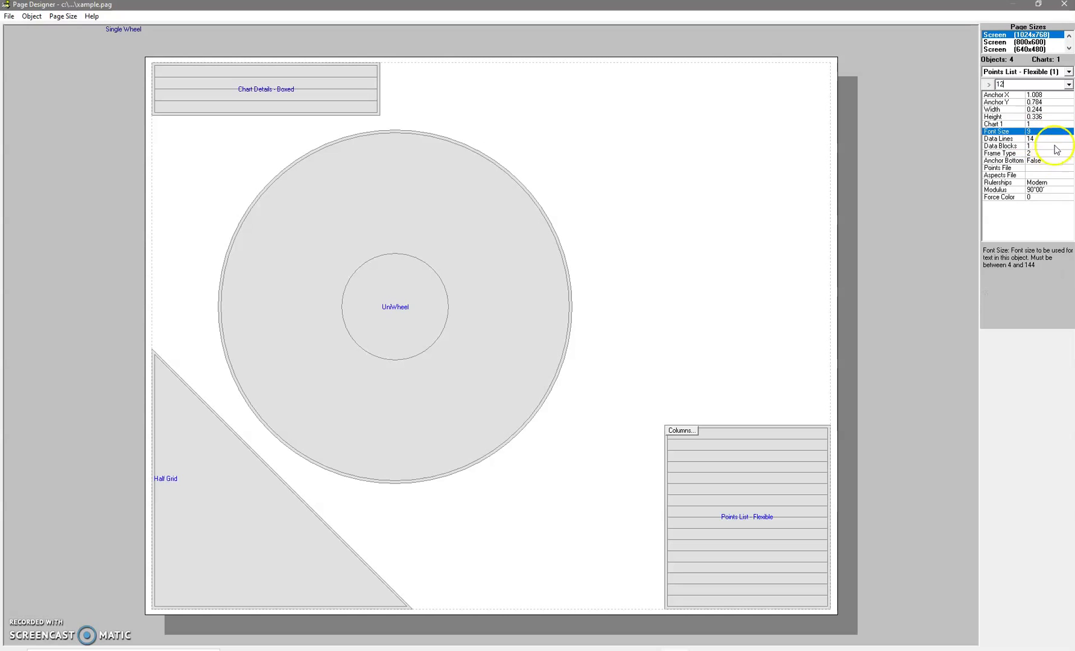
key(Return)
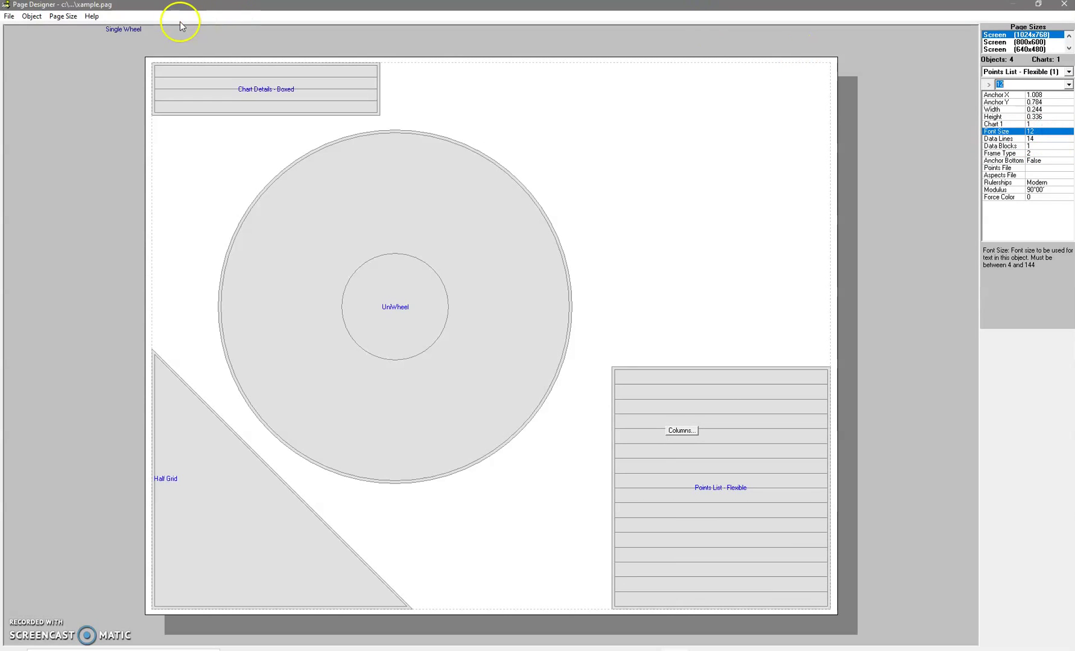
Save the xample page, close the Page Designer and apply the edited page to the chart
click(9, 17)
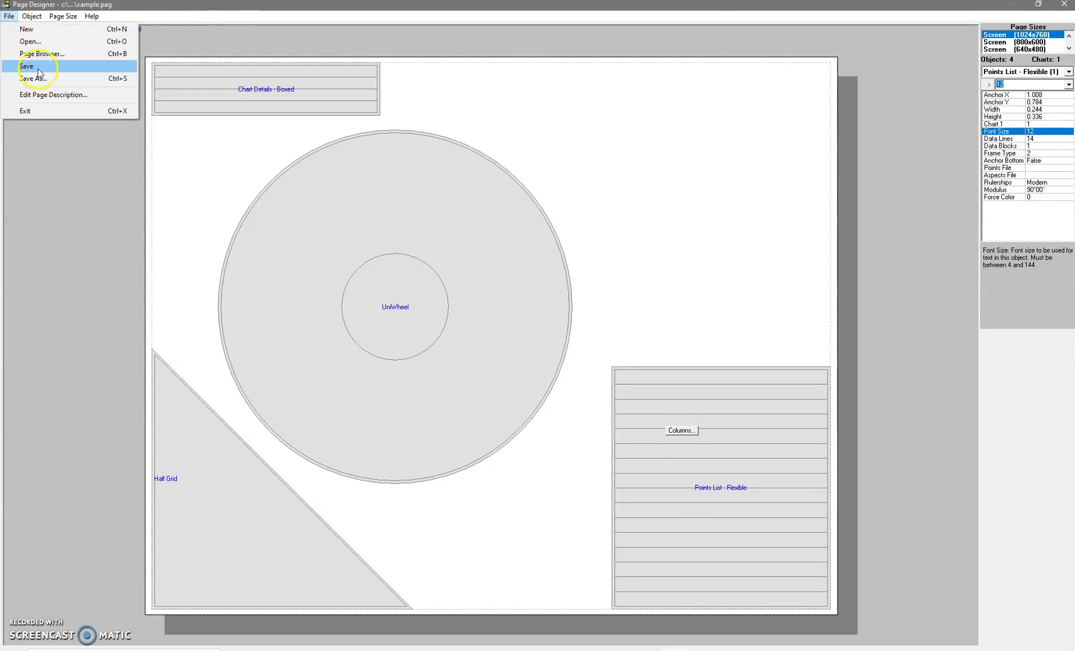
click(38, 67)
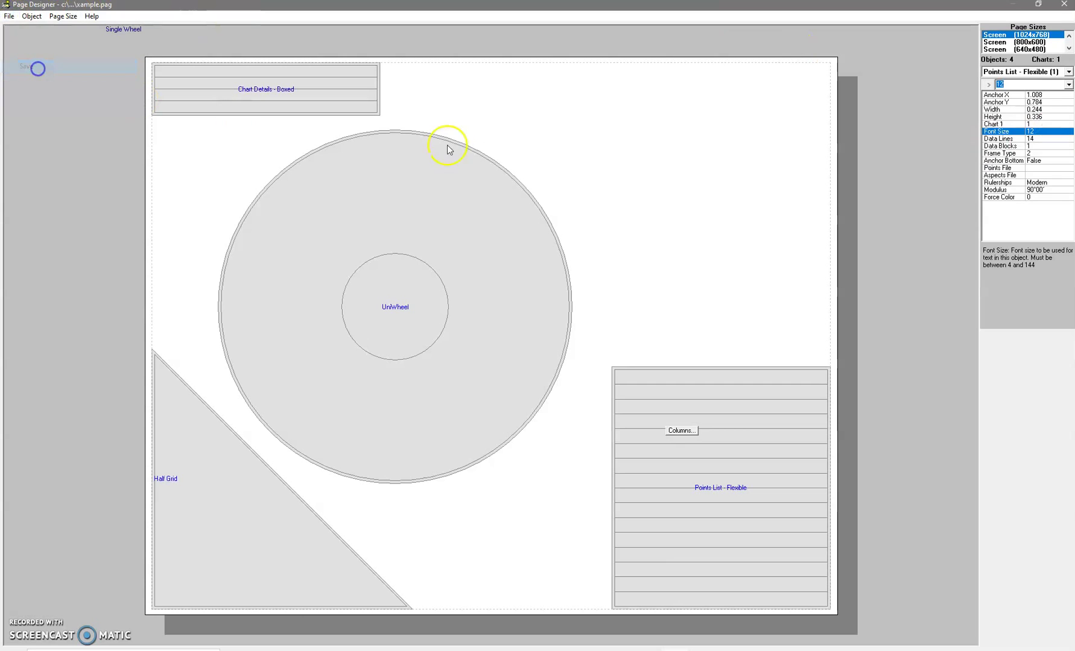
click(1063, 4)
click(588, 422)
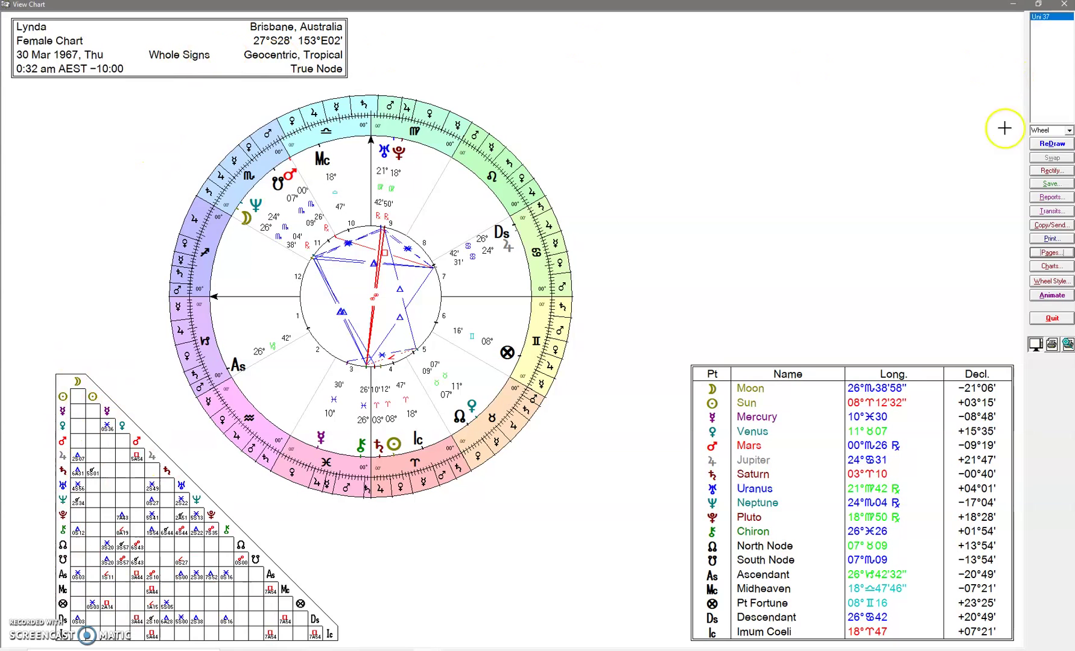
Reopen the xample page for editing and set the points list's Data Lines to 12
click(1064, 254)
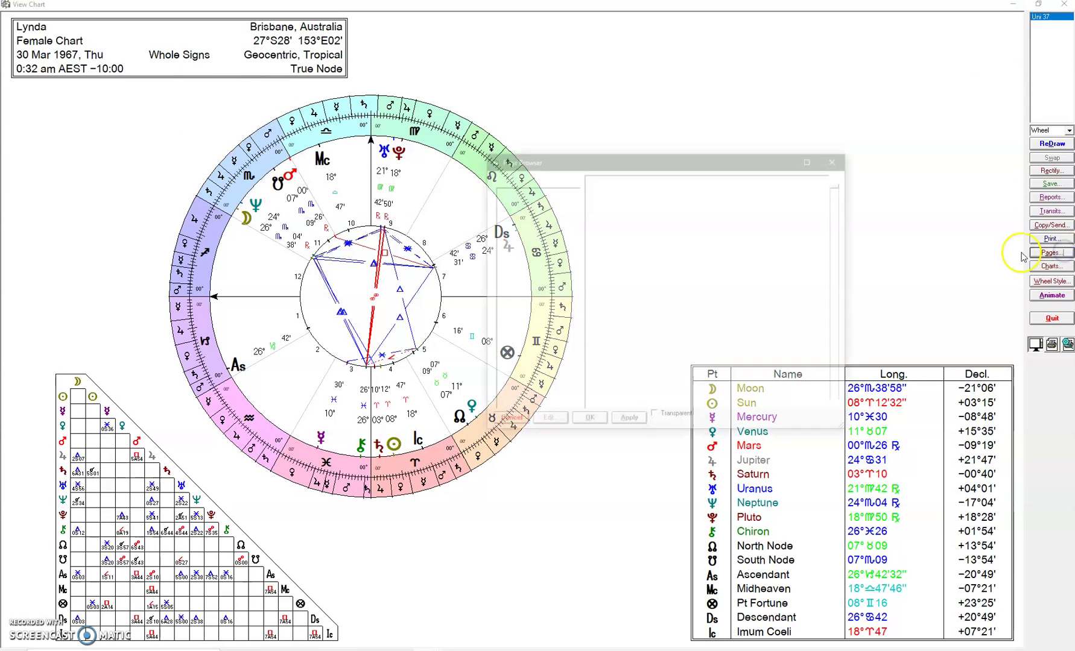
click(544, 422)
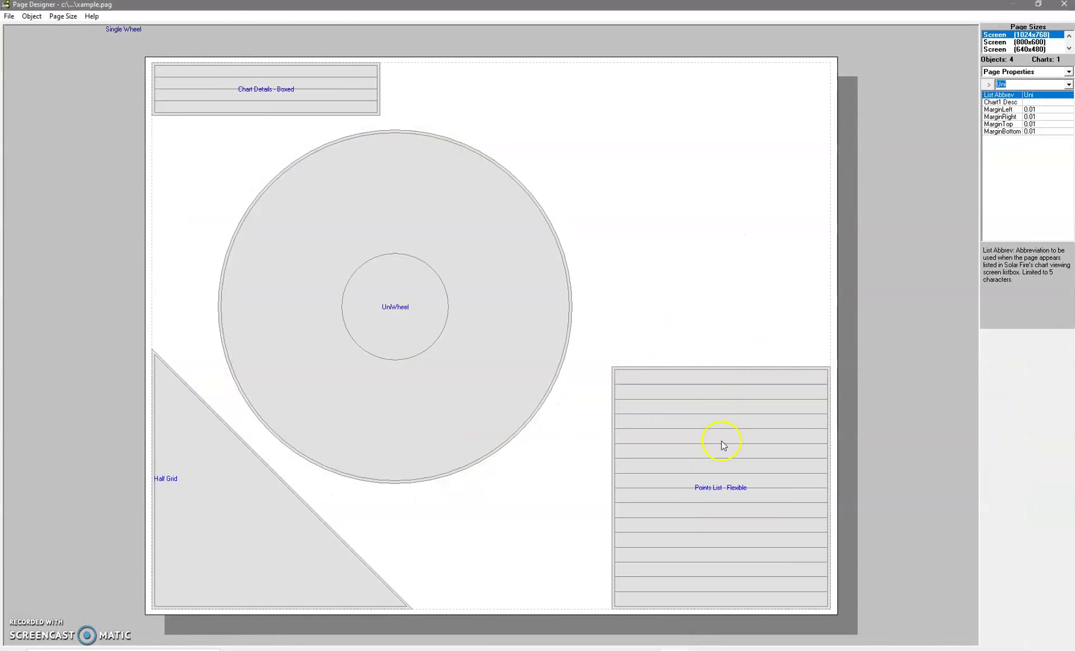
click(719, 443)
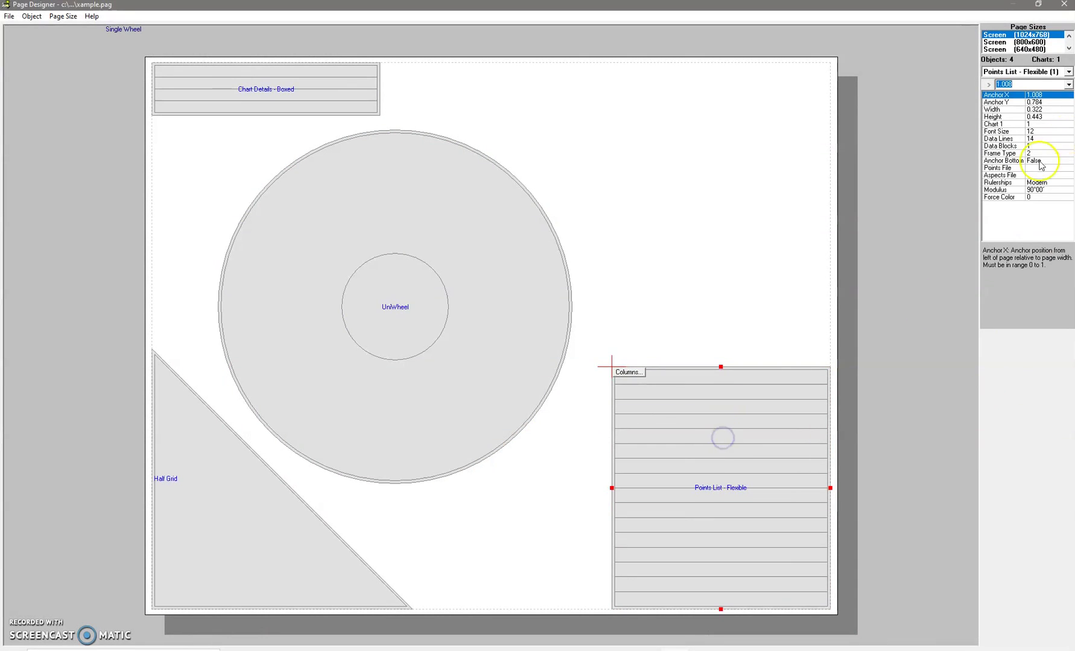
click(1036, 138)
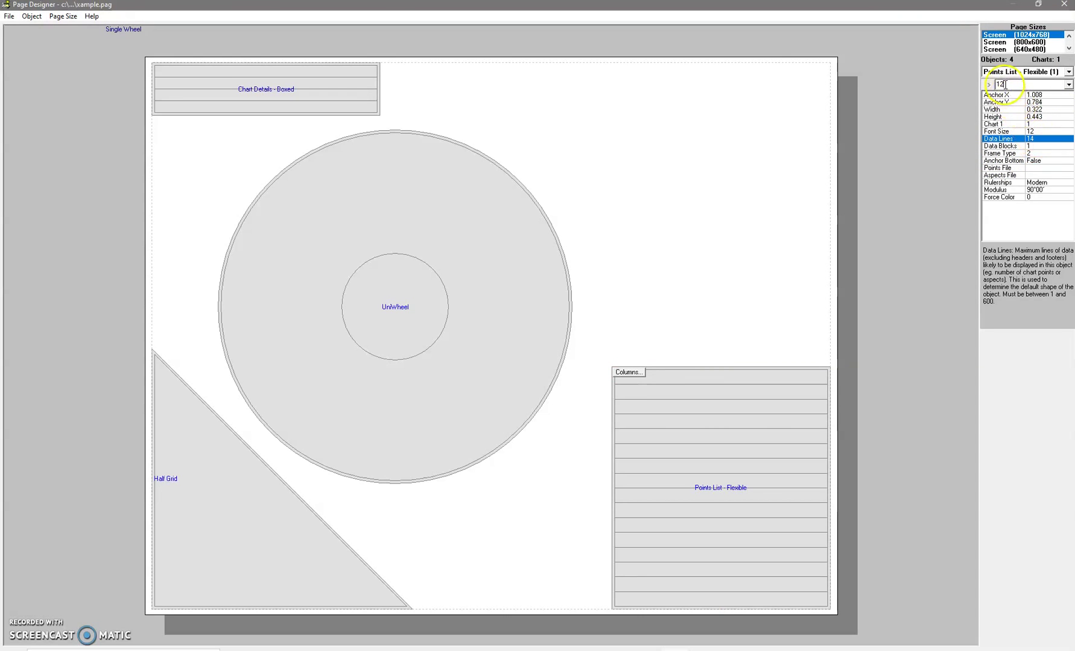
click(1051, 142)
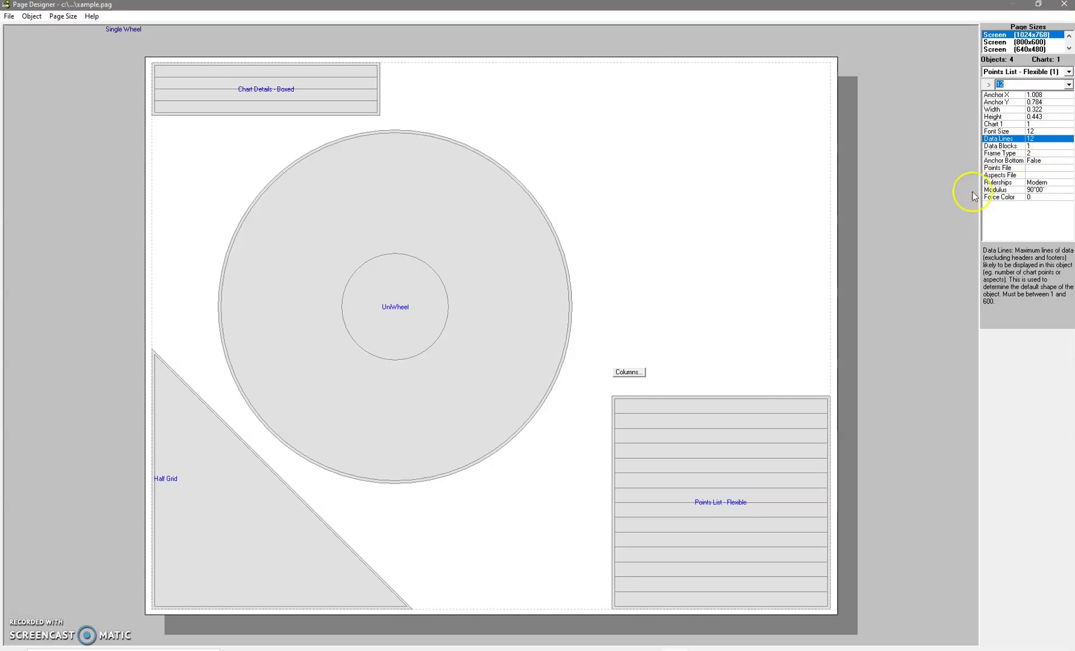
Insert a Nearest Eclipses object into the page and place it in the page's upper-right corner, above the points list
click(938, 280)
click(736, 240)
click(30, 16)
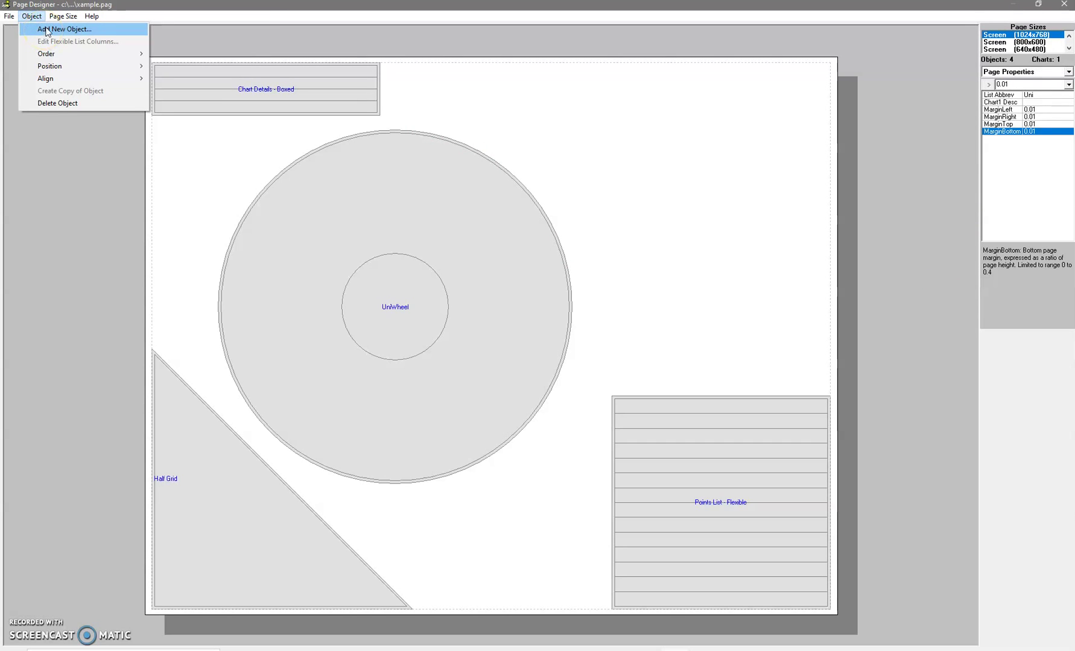
click(47, 30)
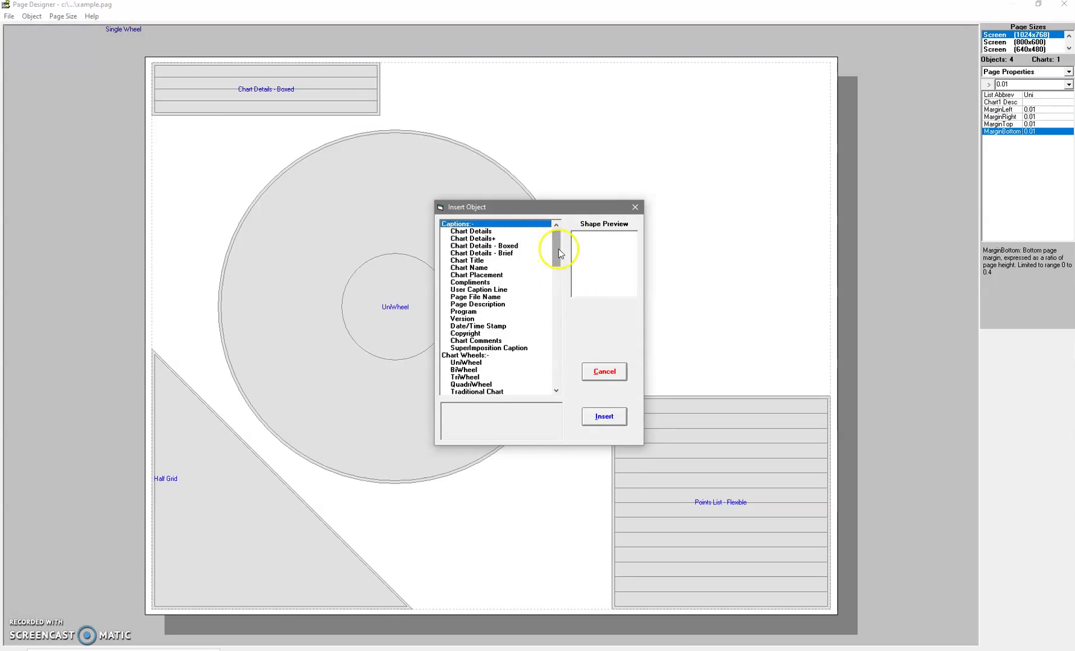
drag(559, 252, 567, 374)
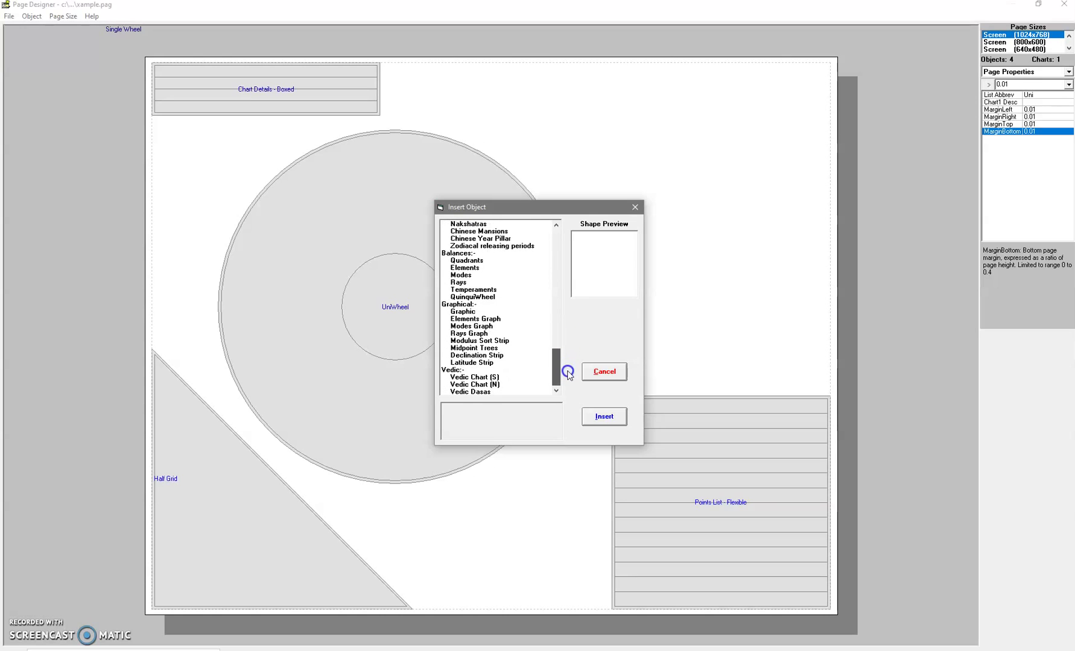
drag(568, 372, 561, 351)
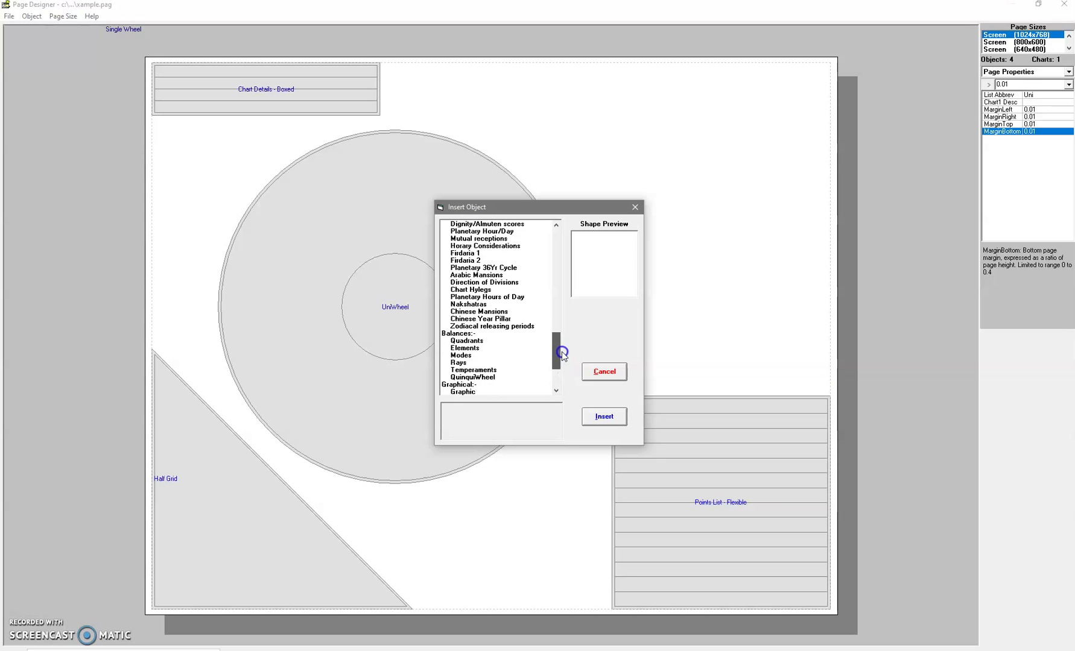
click(497, 334)
click(497, 327)
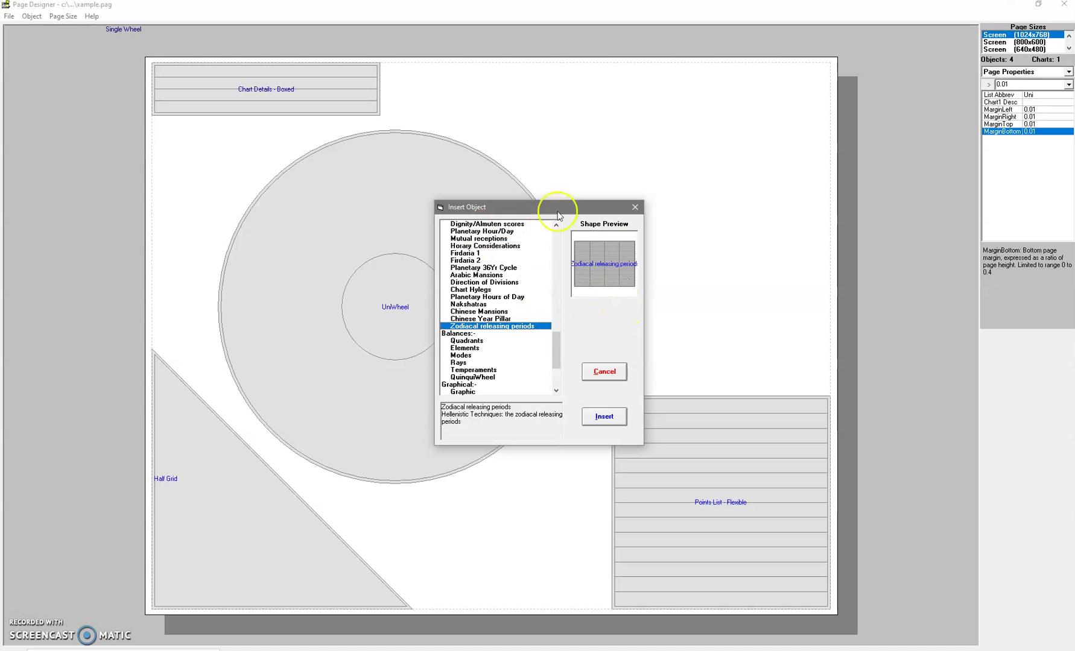
drag(556, 346, 566, 284)
click(476, 311)
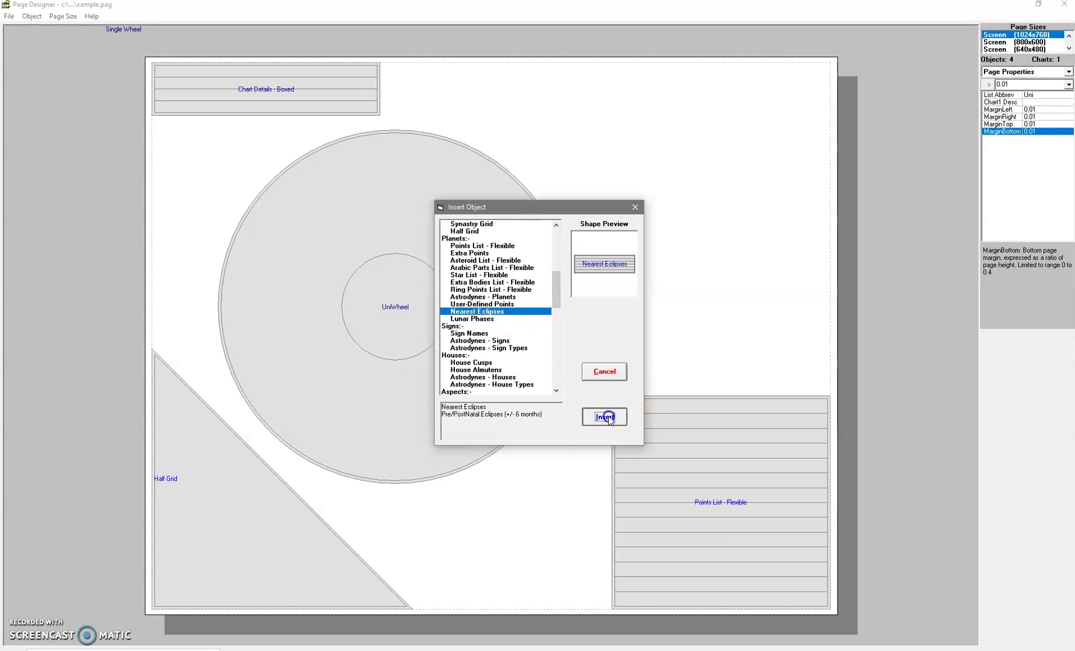
click(604, 416)
drag(471, 344, 787, 111)
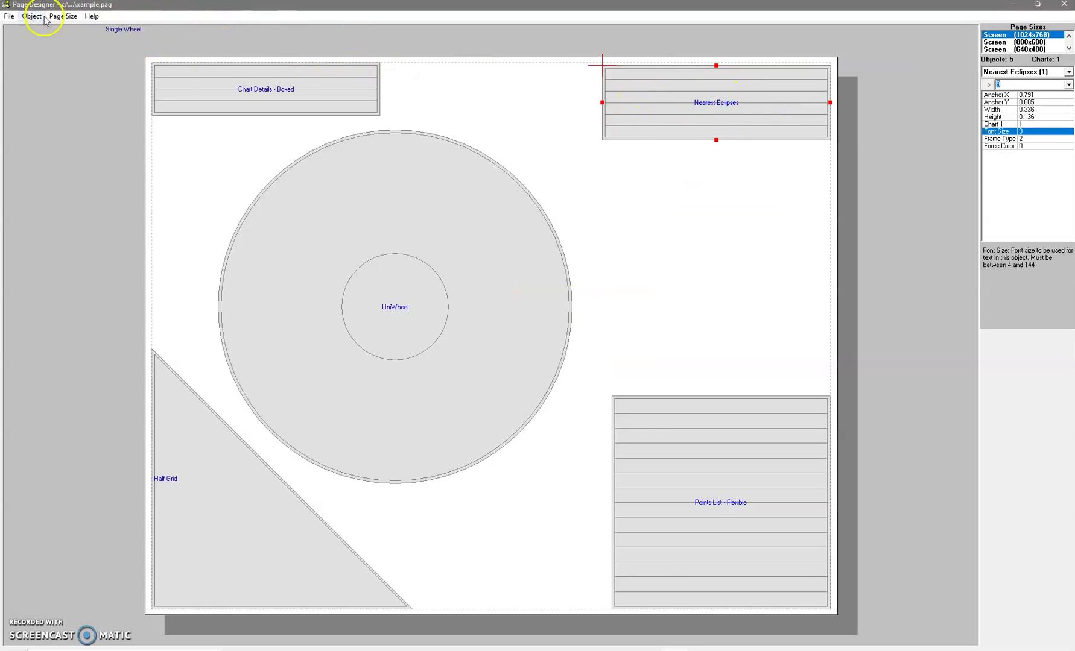
Save the xample page with its eclipses object, close the Page Designer and apply the page to the chart
click(9, 16)
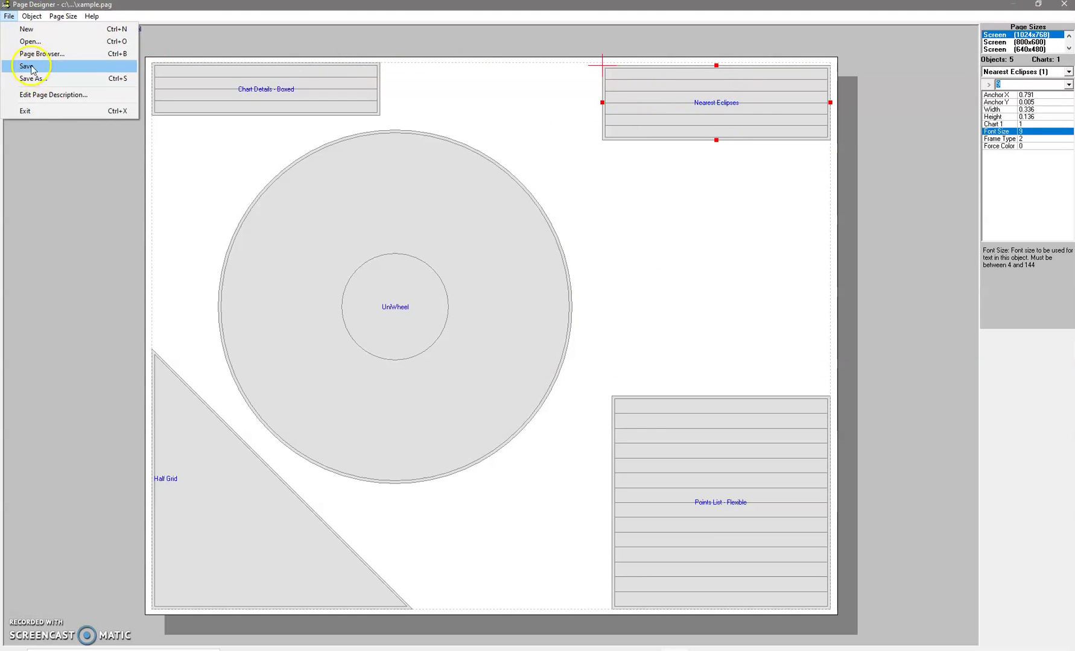
click(31, 67)
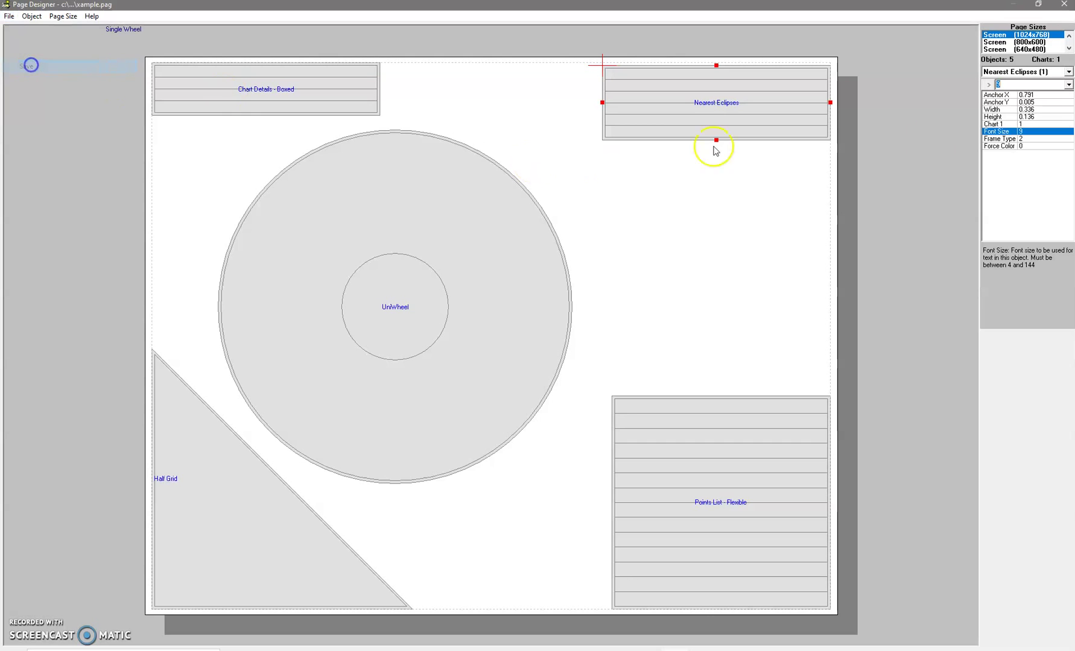
click(1063, 4)
click(628, 422)
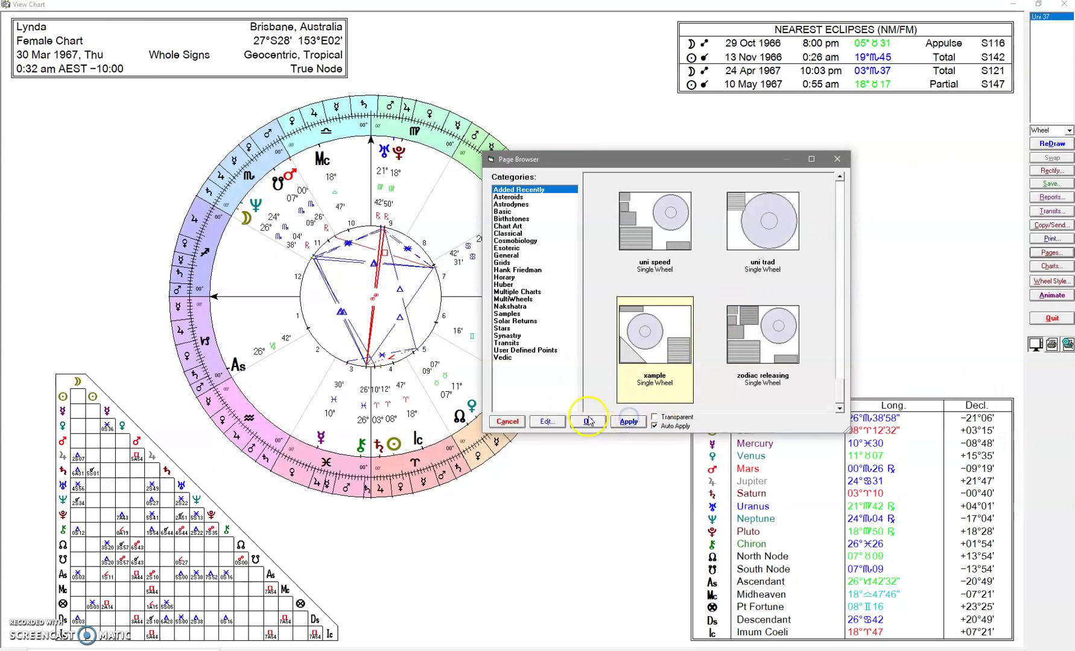
click(588, 421)
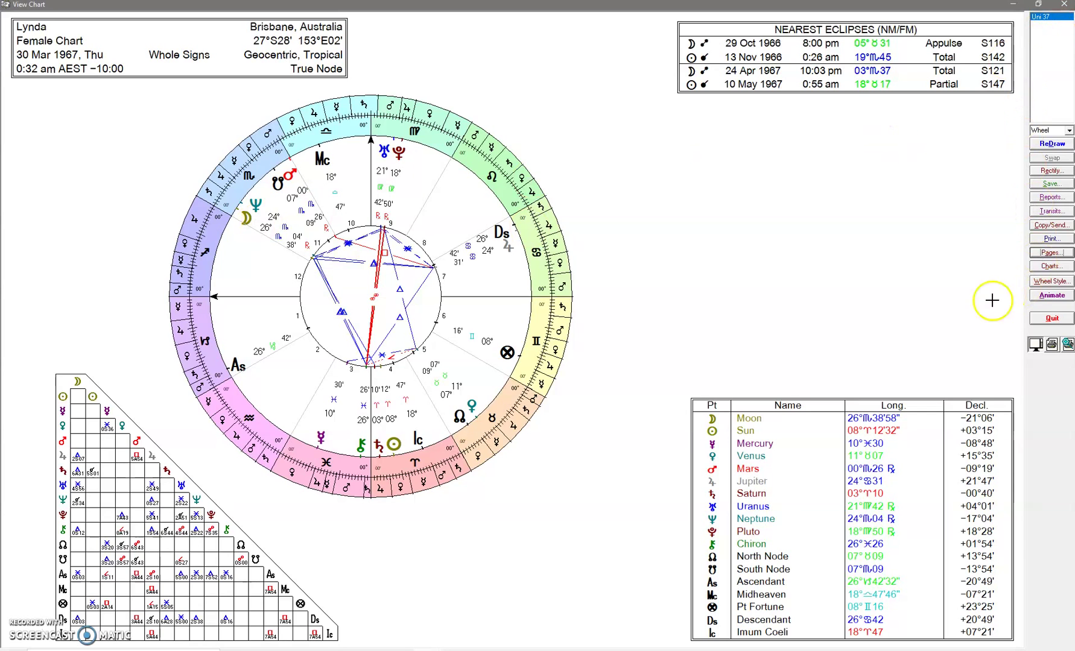
Bring up the page browser again, dismiss it without changing the page, and close the chart view
click(1057, 253)
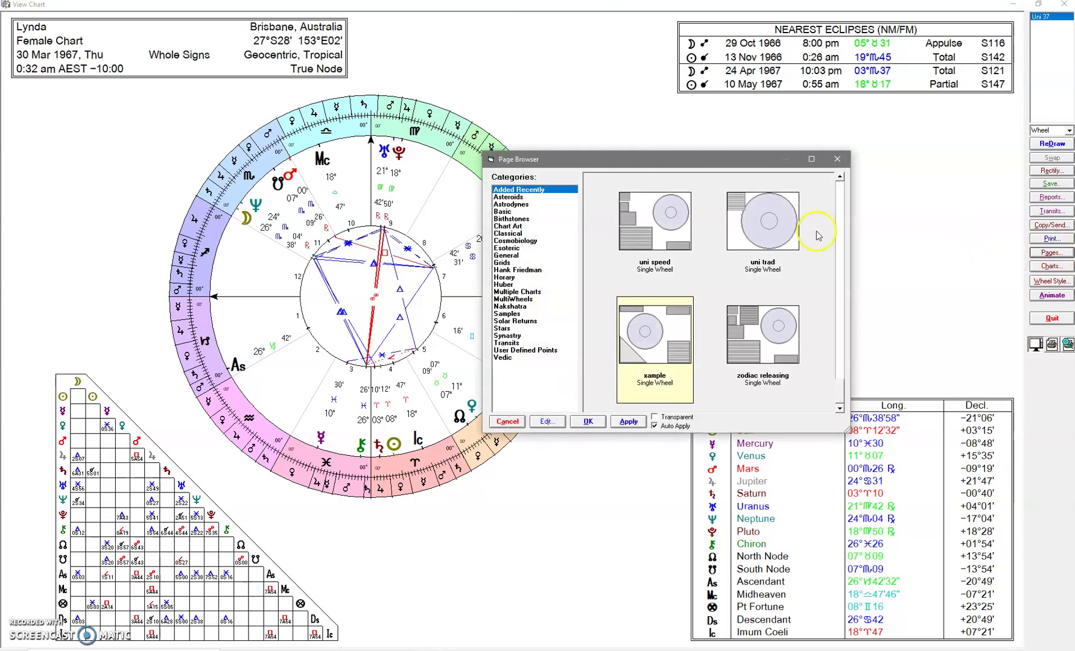
click(837, 158)
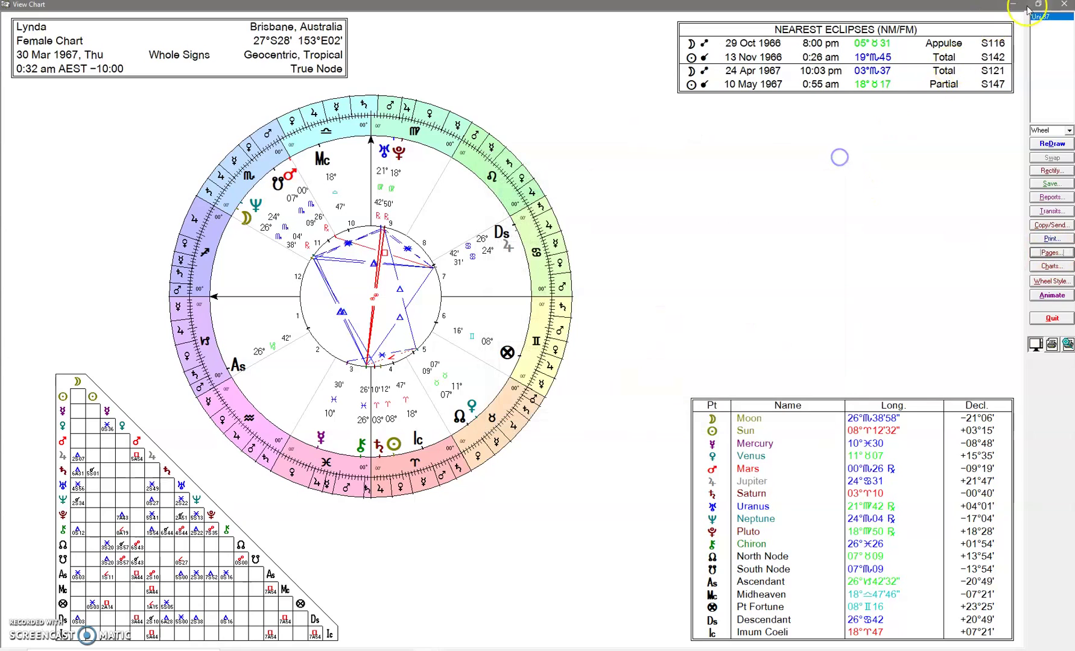
click(1064, 4)
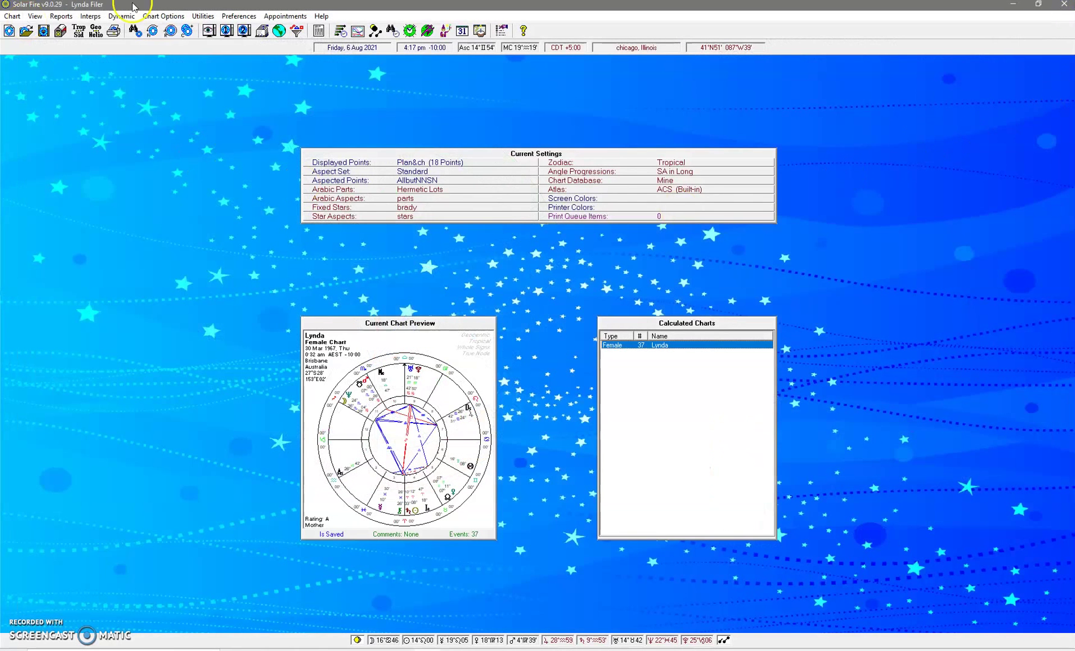
Open the preferences and look through the Charts, AutoRun, Ephemerides, Houses, Zodiac and View Menu settings
click(229, 18)
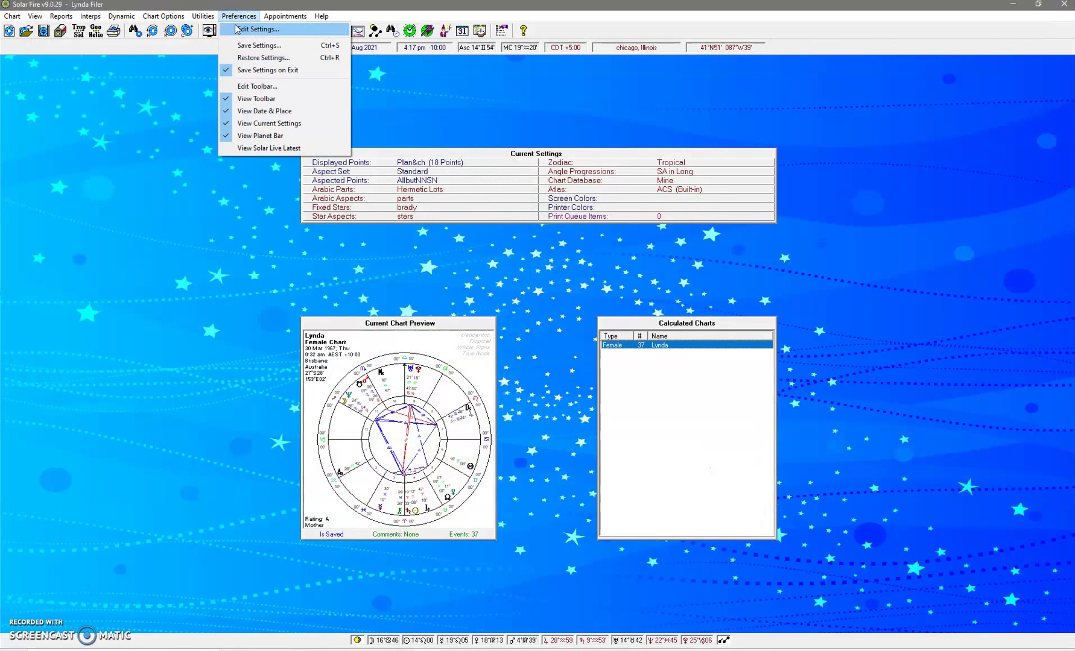
click(240, 30)
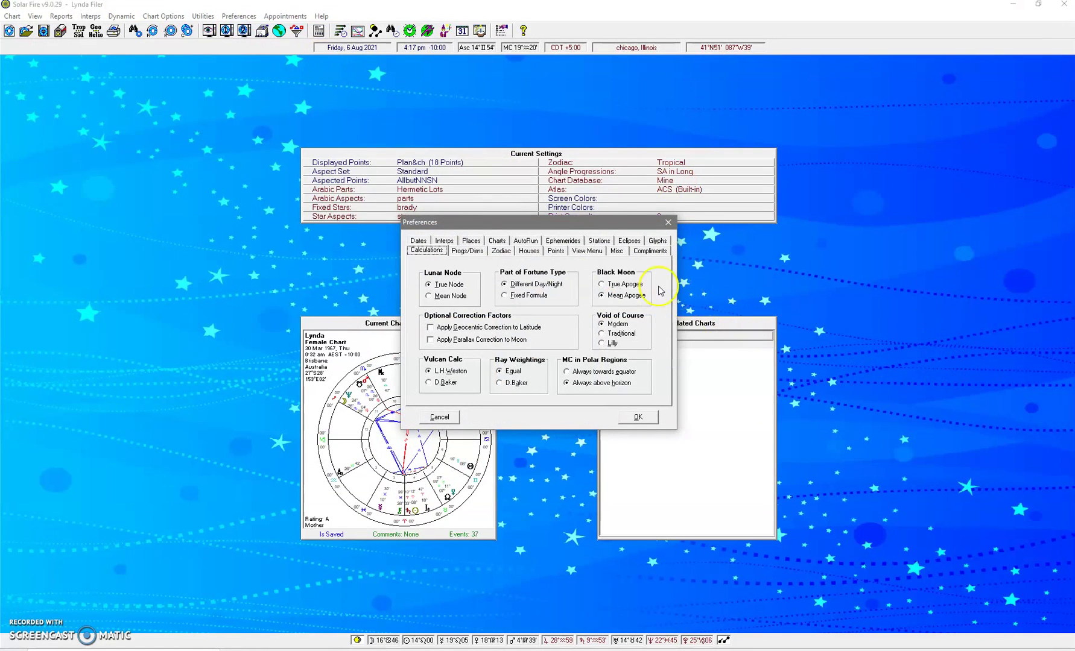
click(498, 240)
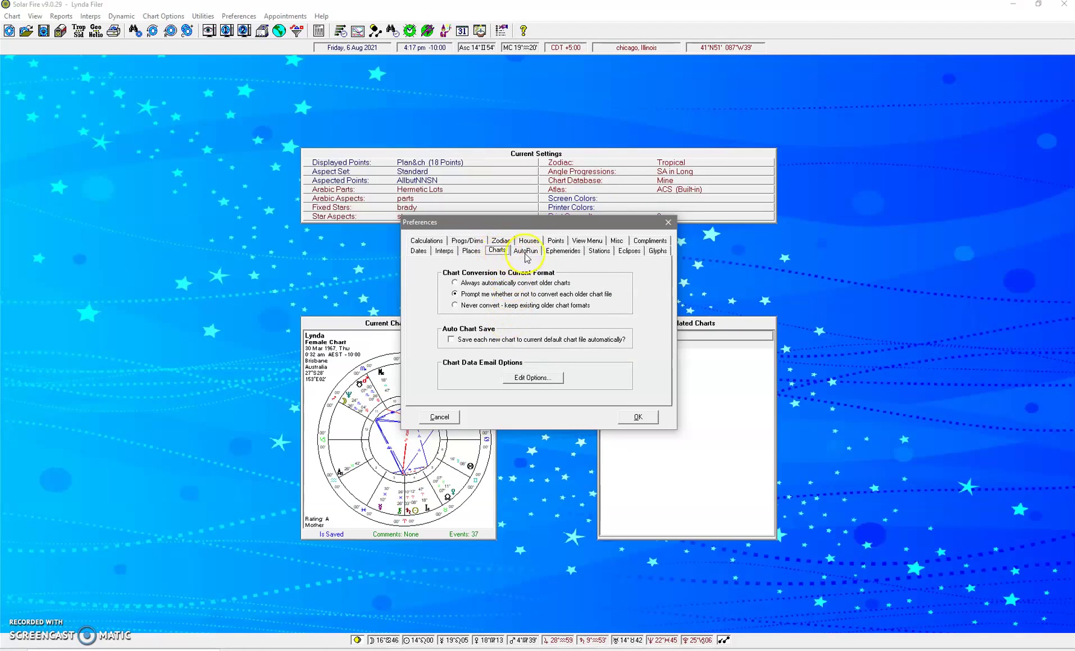
click(527, 250)
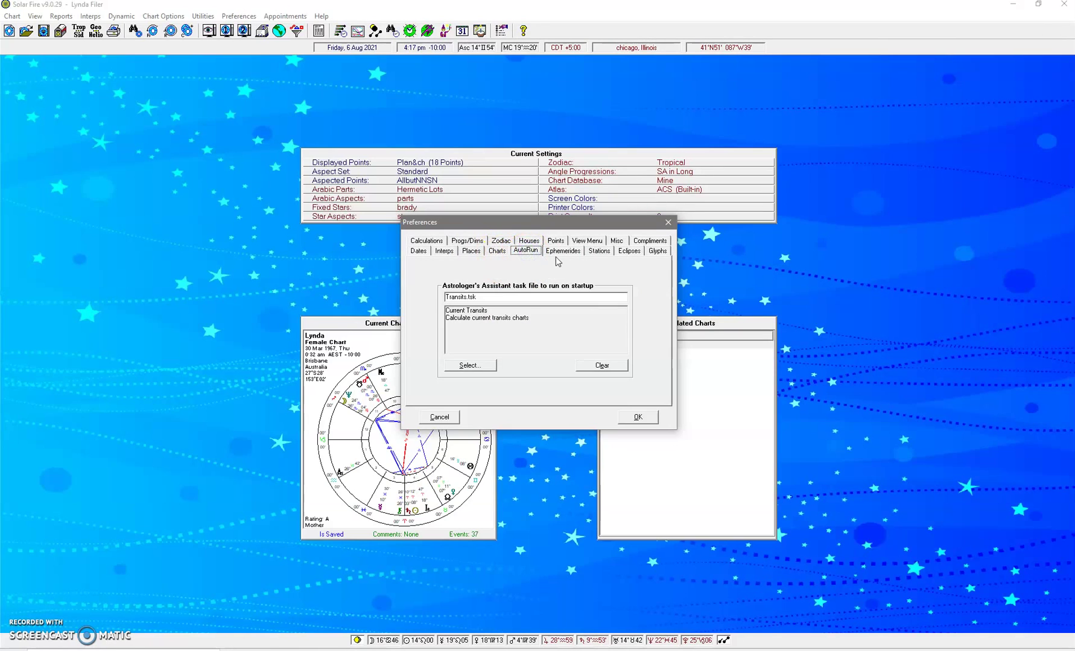
click(557, 252)
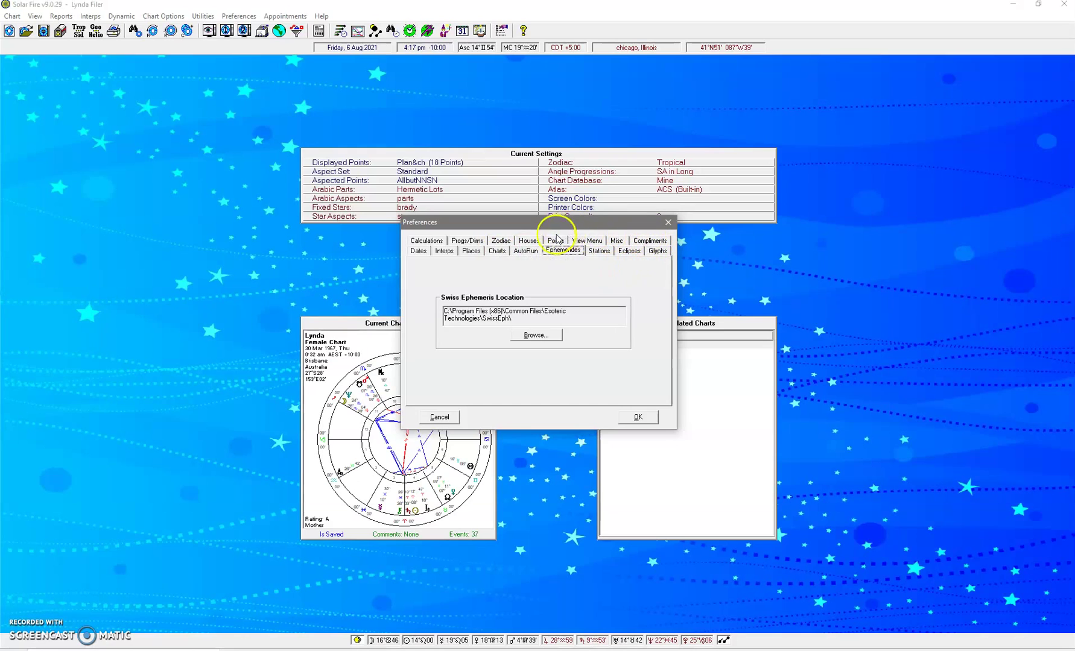
click(528, 241)
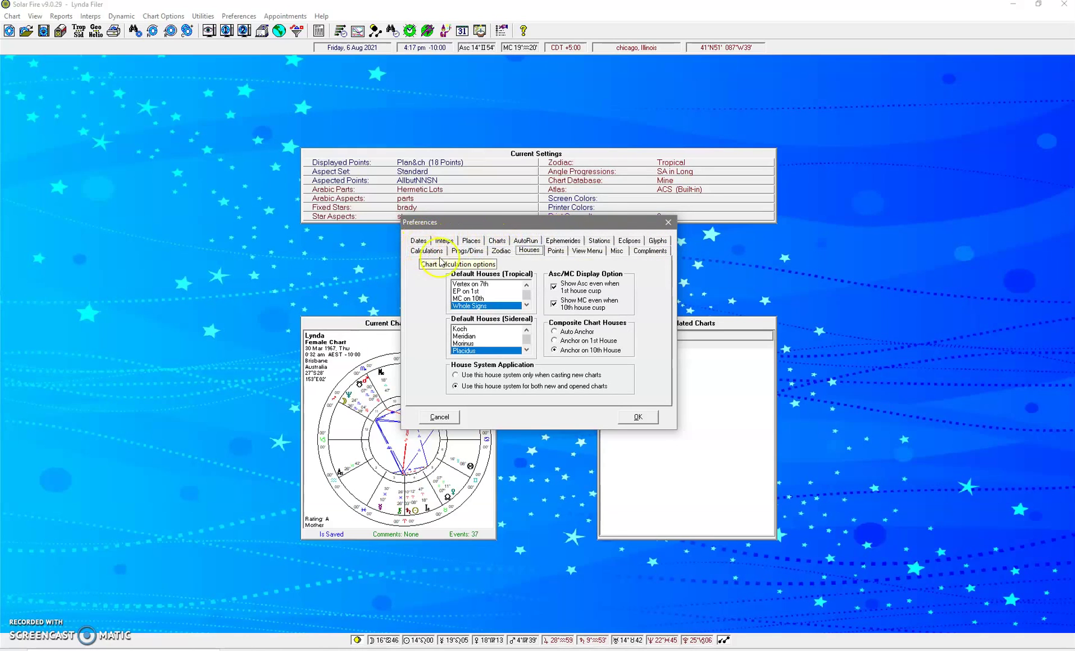
click(500, 250)
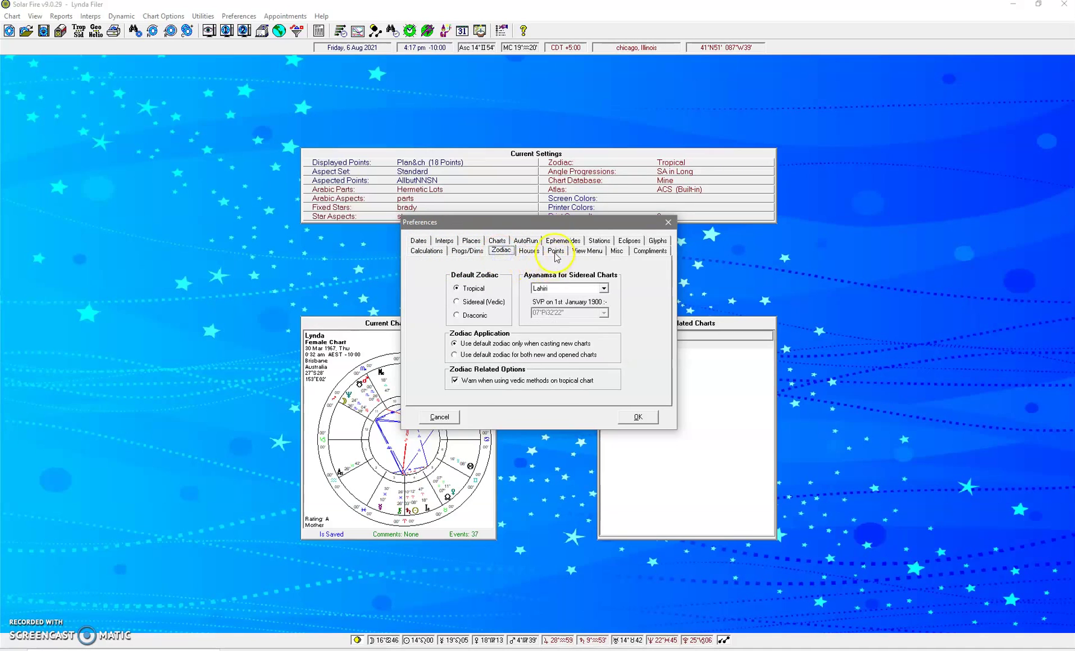
click(555, 252)
click(530, 251)
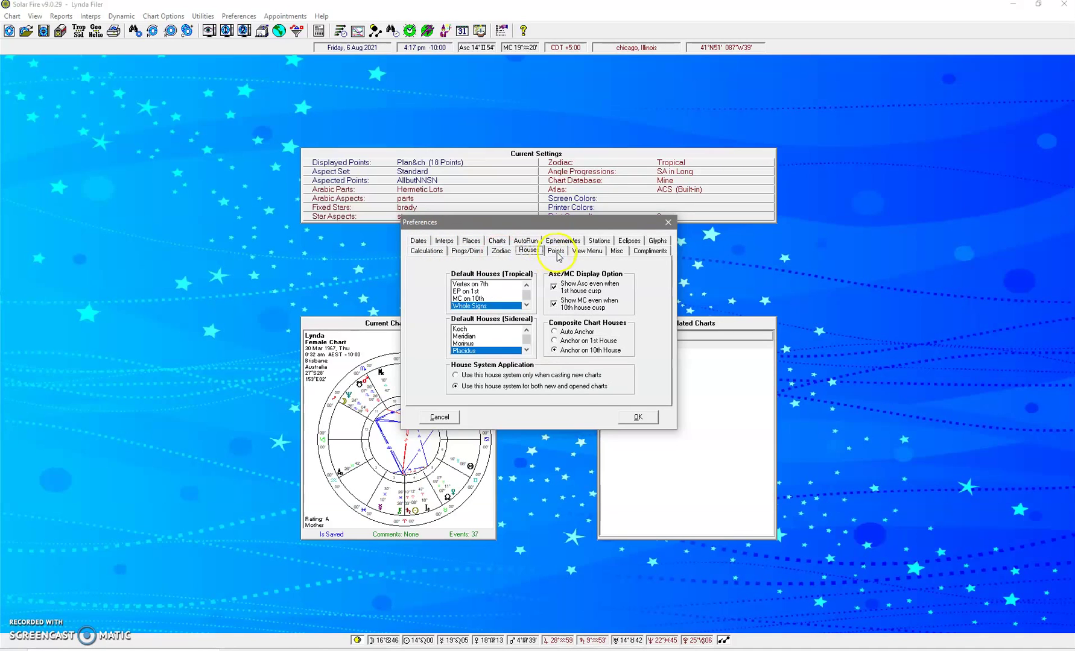
click(586, 251)
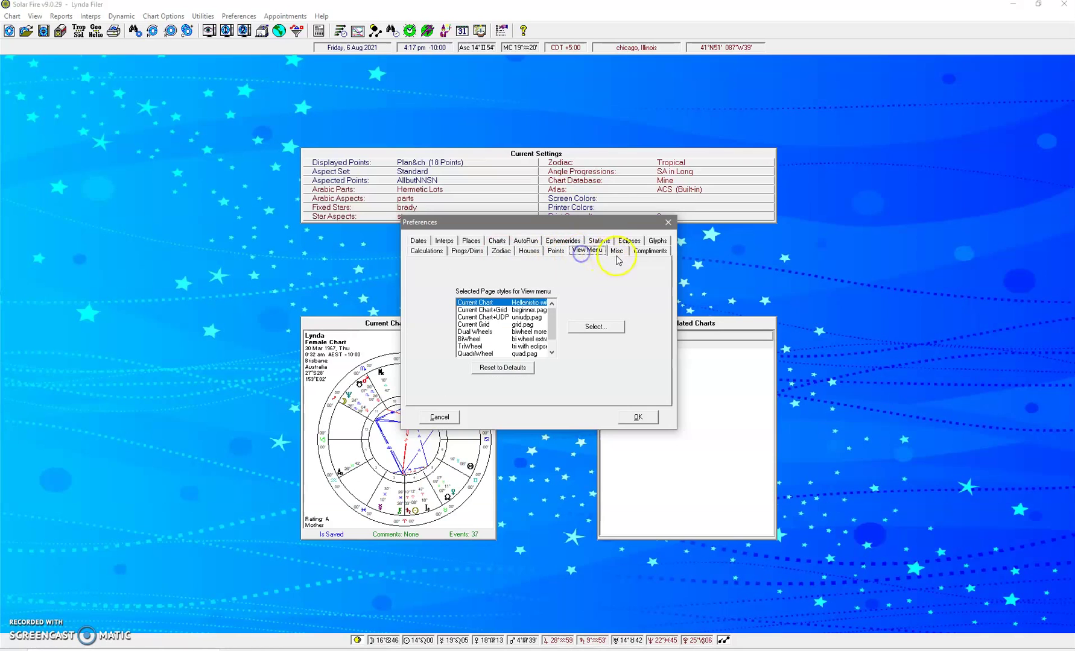
Examine the page styles assigned to the Dual Wheels, BiWheel, TriWheel and QuadriWheel views
click(475, 332)
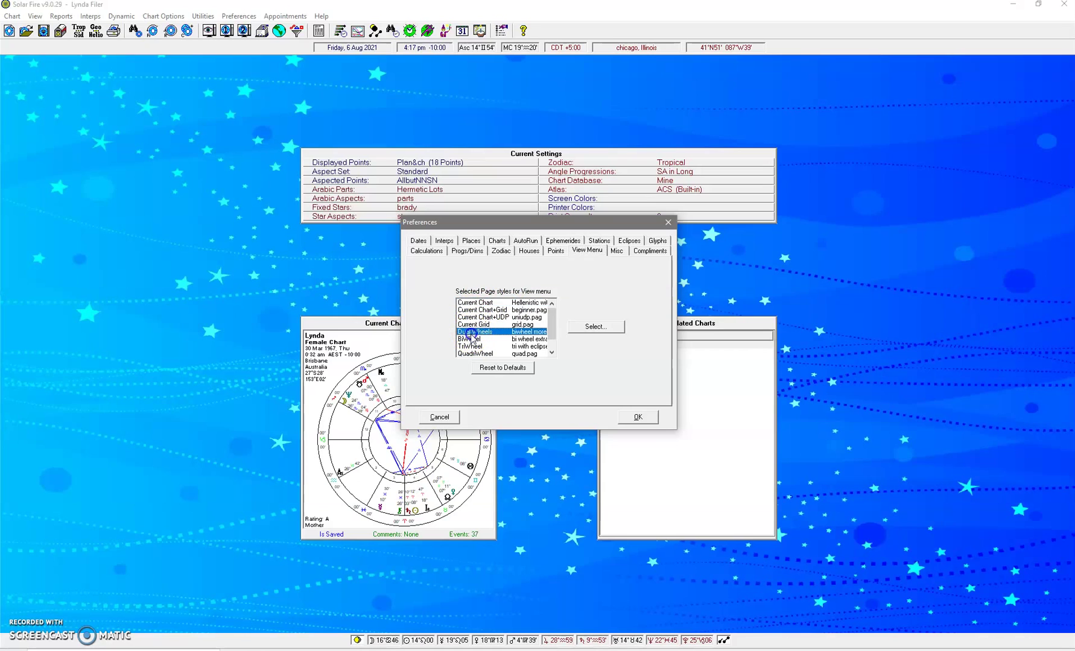
click(469, 339)
click(470, 346)
click(475, 354)
click(551, 335)
drag(552, 336, 552, 316)
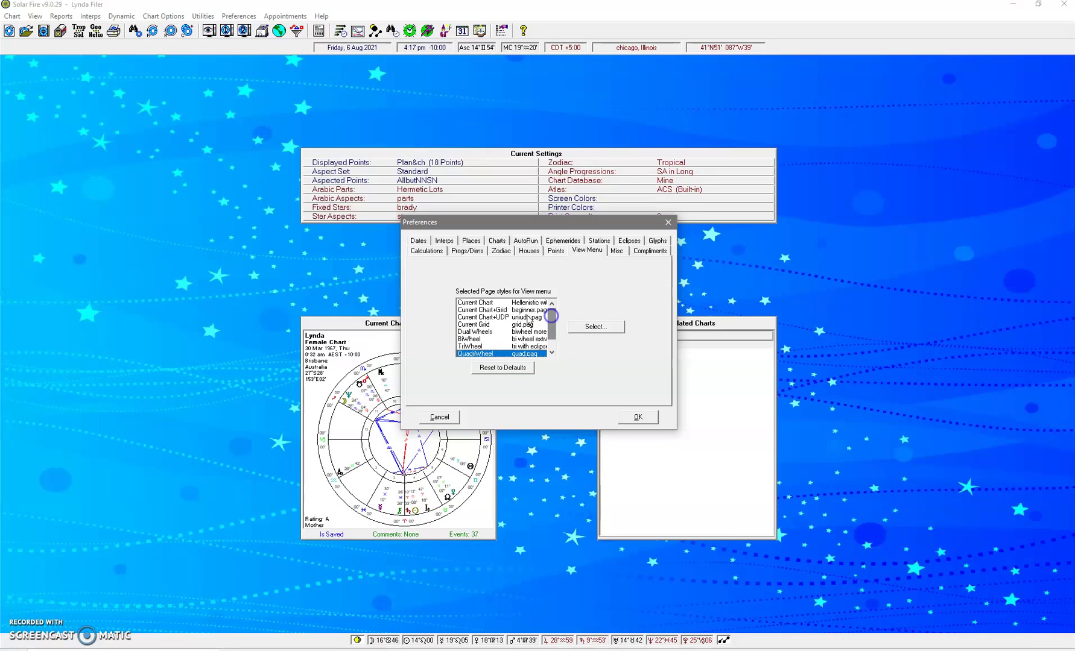
Assign the xample page as the default page style for Current Chart and accept the preferences
click(476, 304)
click(602, 329)
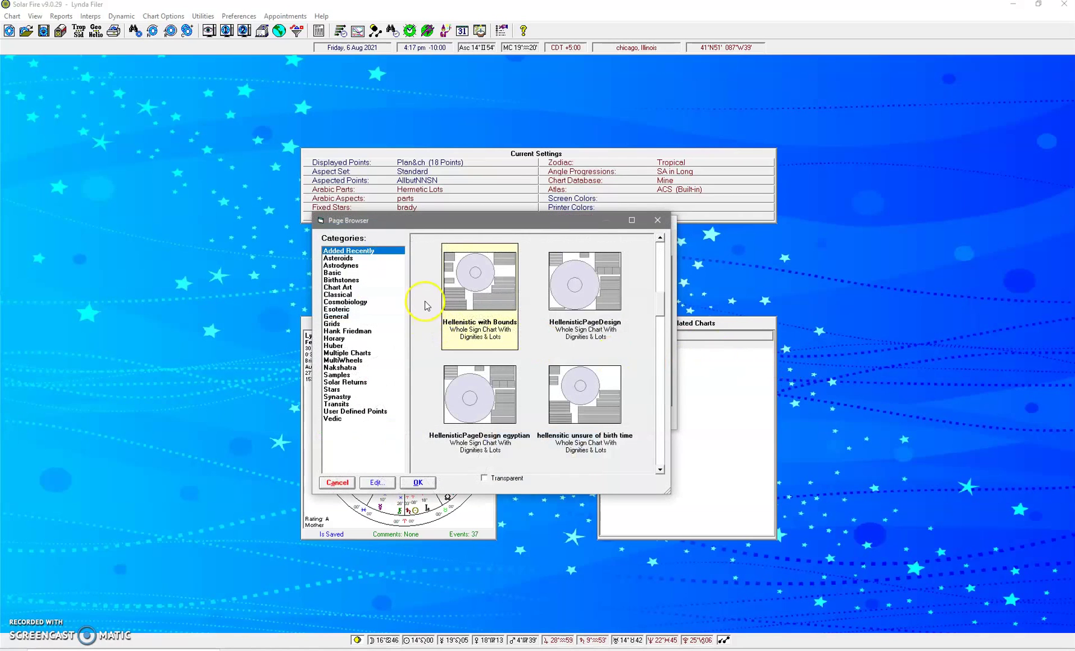
scroll(657, 315, up, 1)
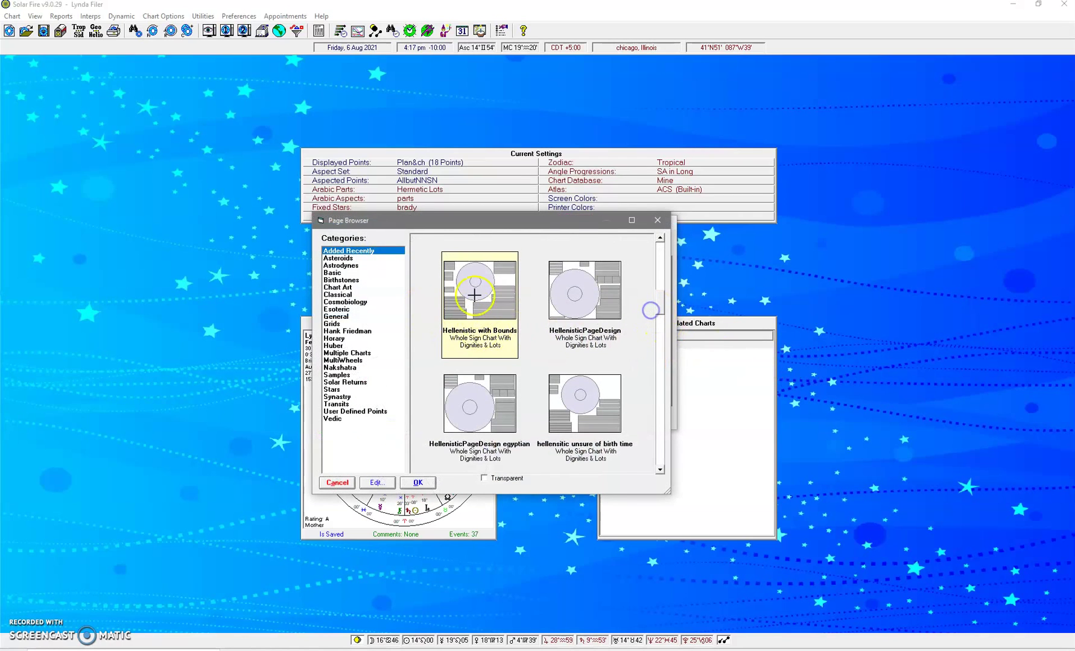
scroll(651, 272, up, 5)
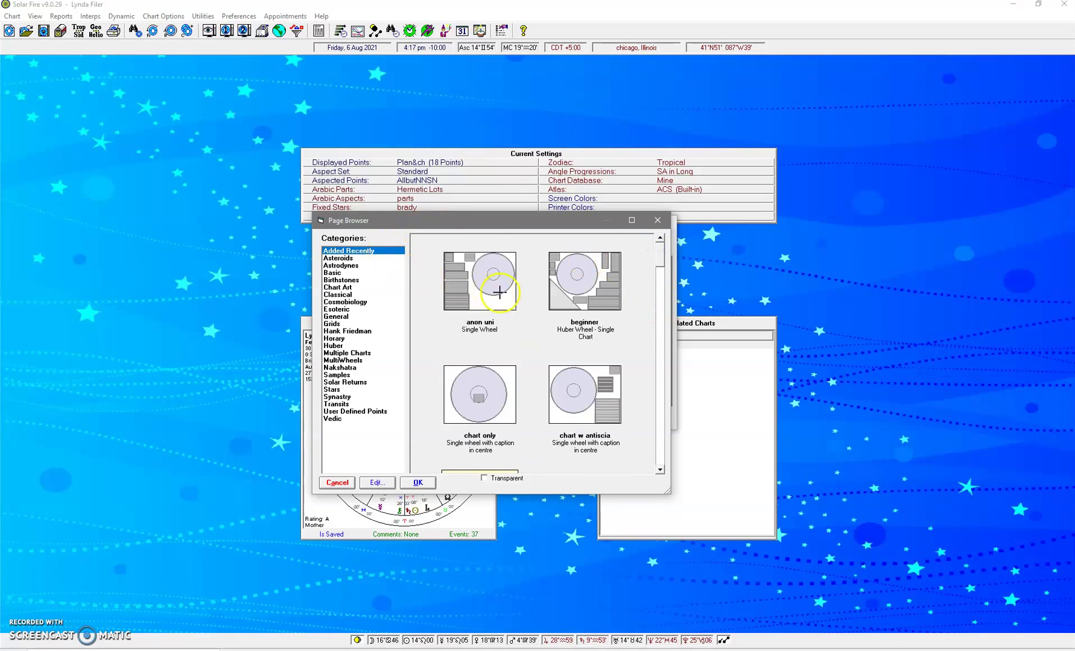
drag(660, 261, 665, 460)
click(474, 386)
click(389, 485)
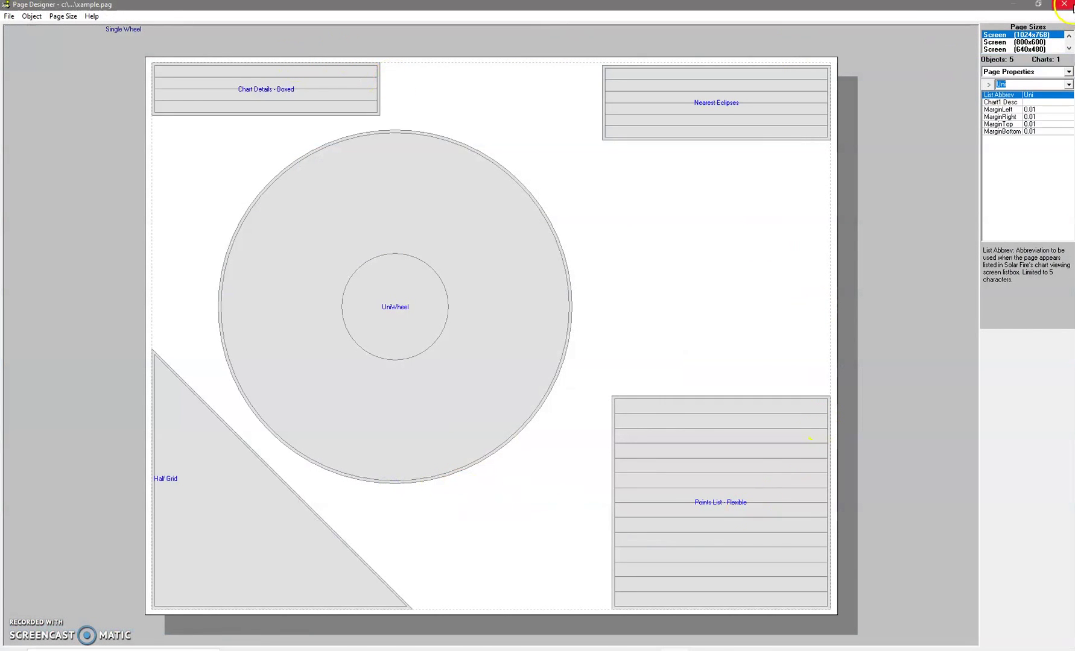
click(1064, 4)
click(419, 483)
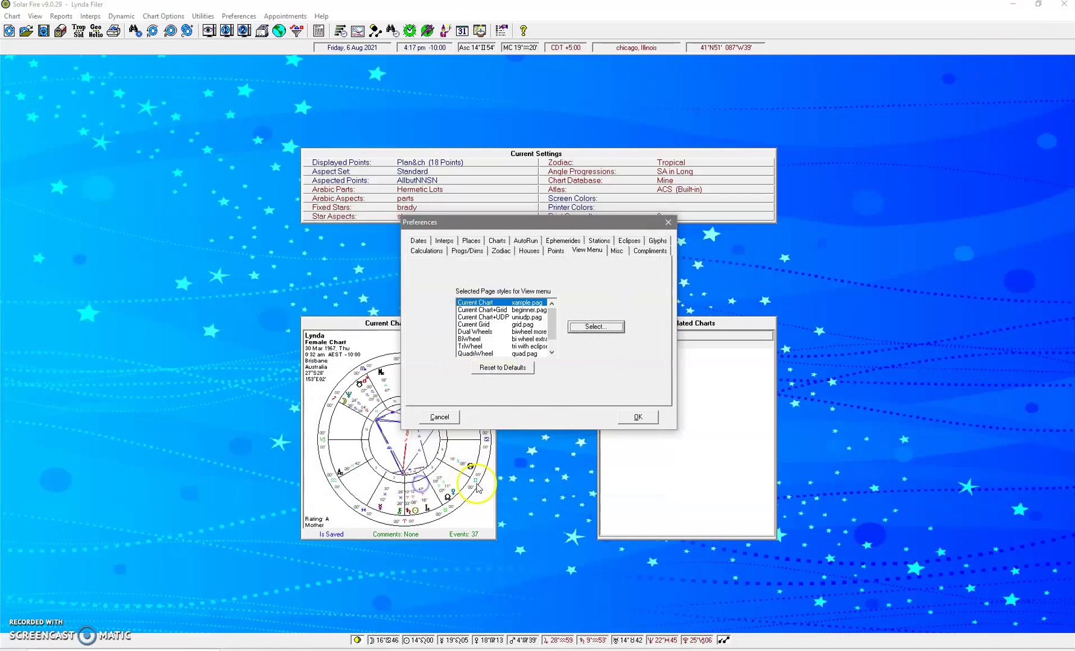
click(638, 420)
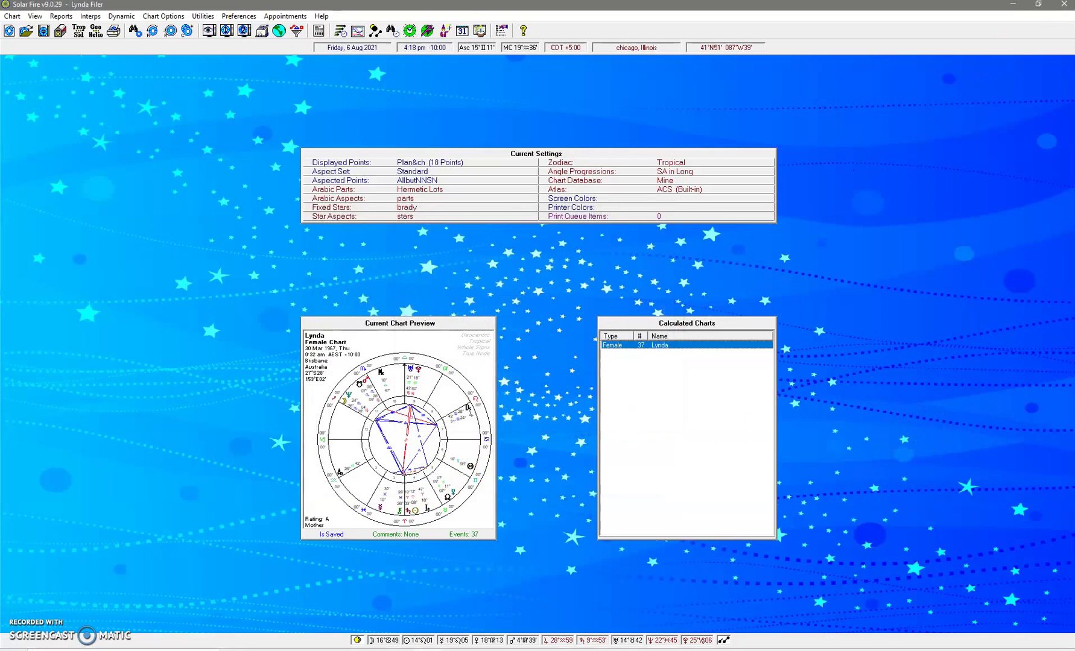
Open a different person's natal chart from the chart database and view it with the default page
click(13, 16)
click(24, 39)
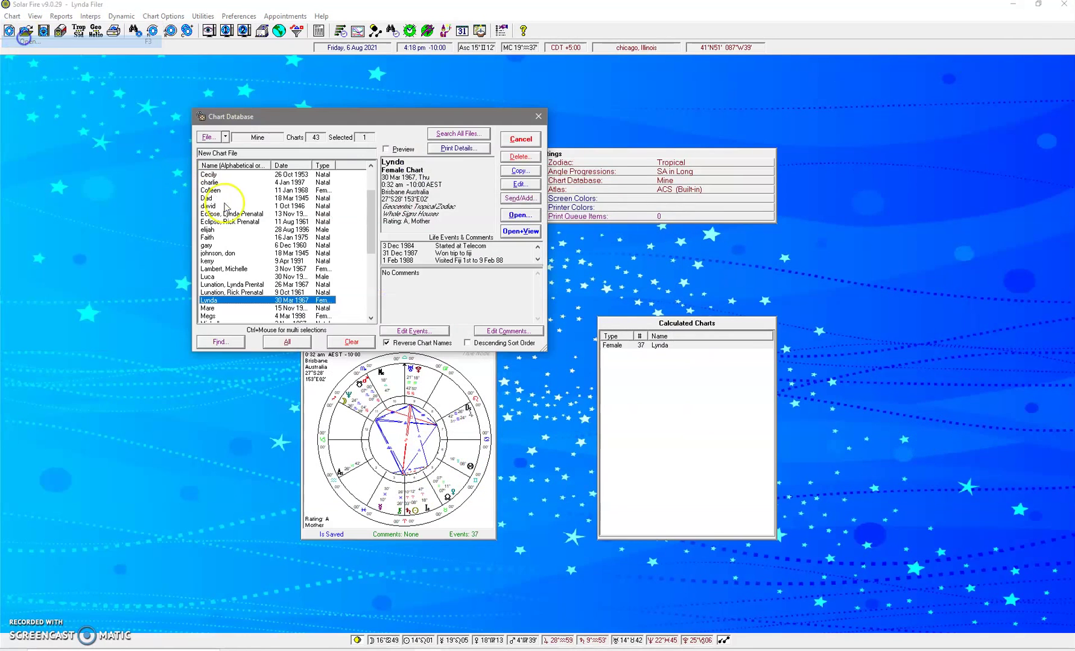
double_click(228, 246)
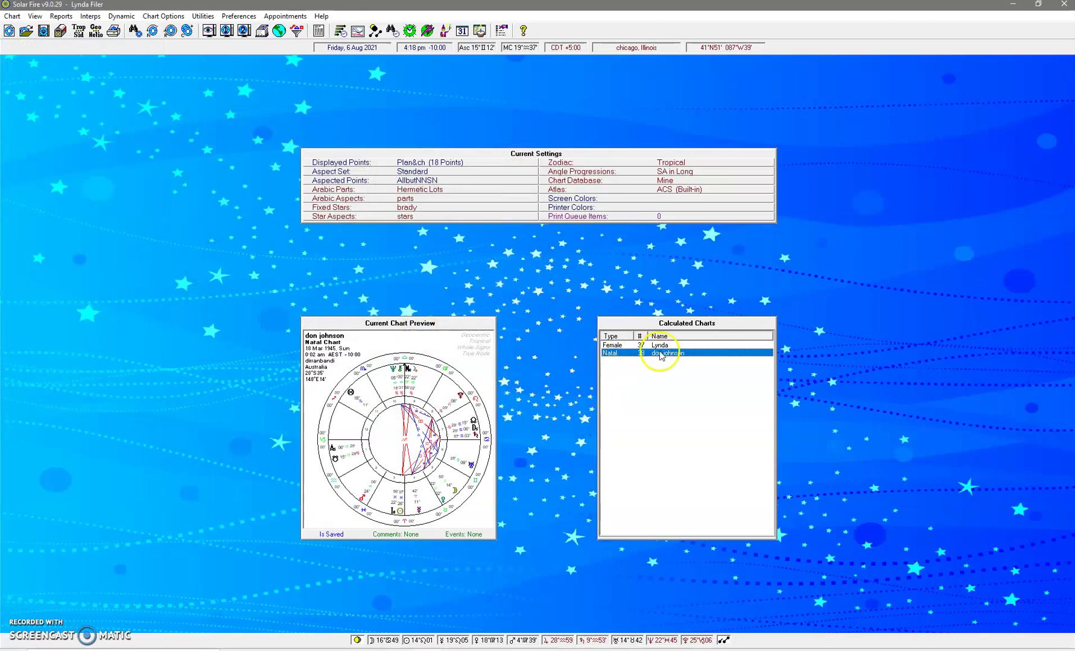
double_click(659, 352)
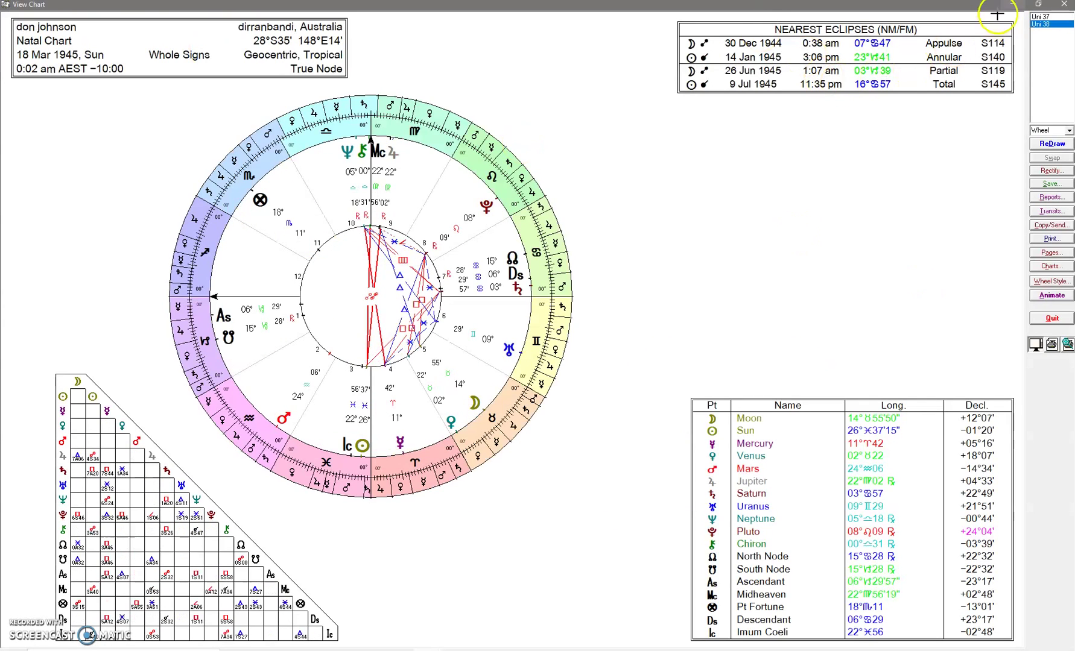
Open the Calauan, Philippines natal chart from the Mine chart database, view it with the default page, and close the view
click(1064, 4)
click(18, 15)
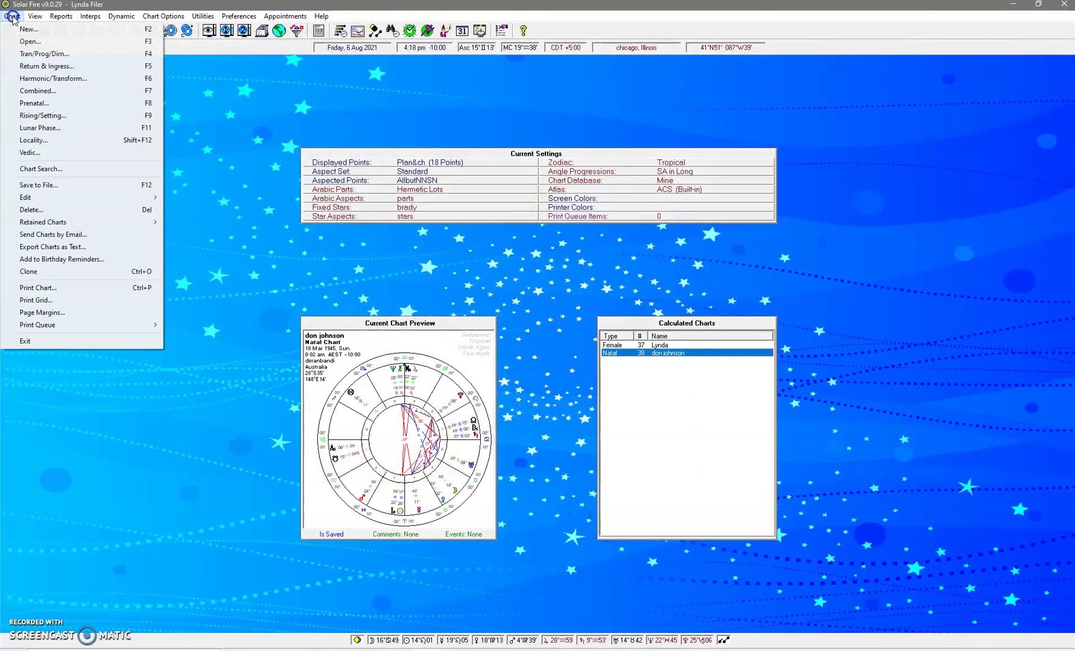
click(28, 42)
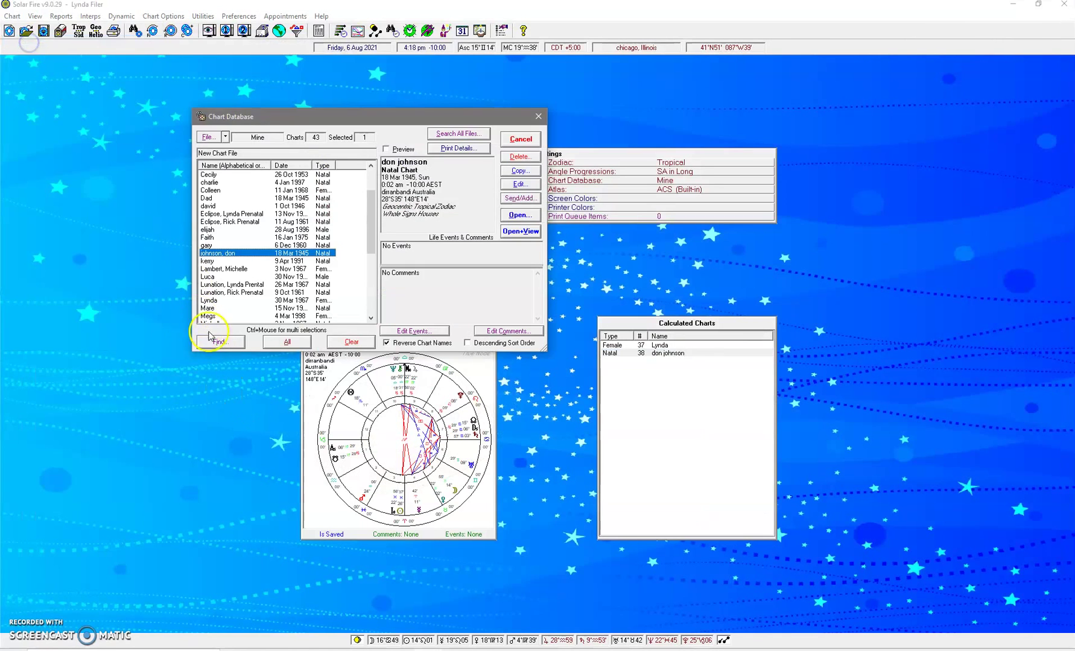
double_click(208, 309)
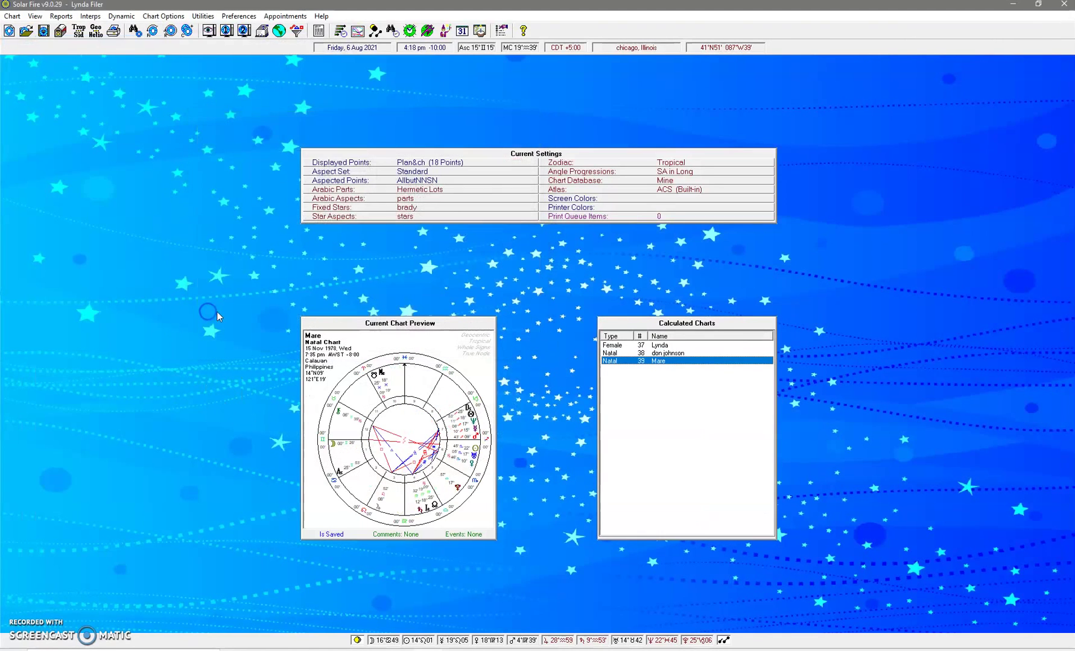
double_click(700, 360)
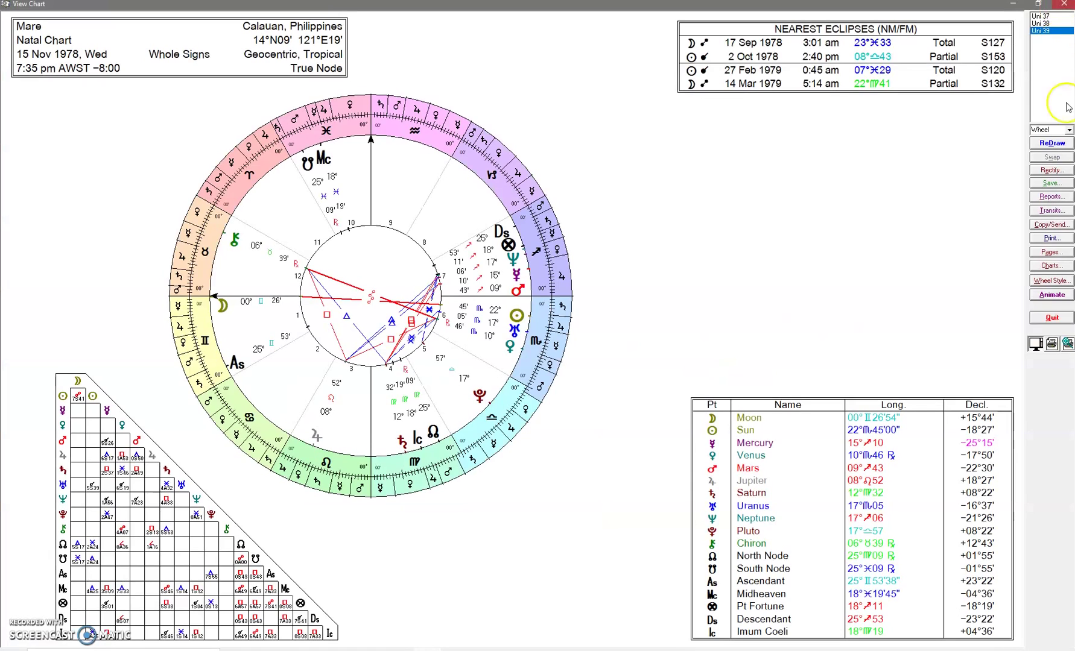
click(1065, 6)
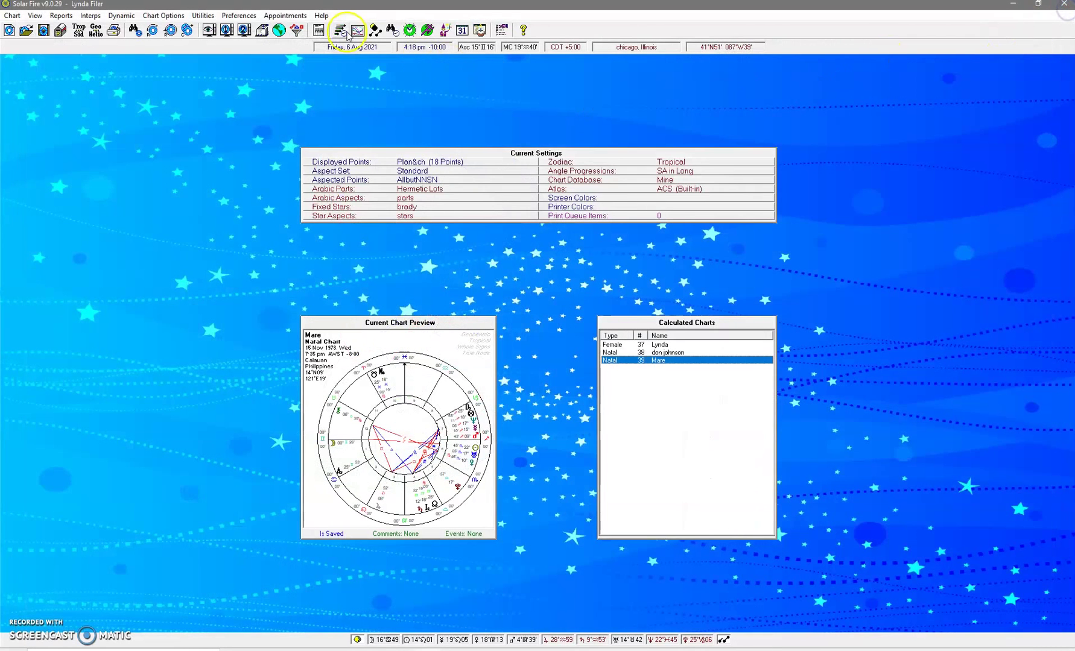
Assign the Hellenistic with Bounds page as the default page style for Current Chart and accept the preferences
click(247, 16)
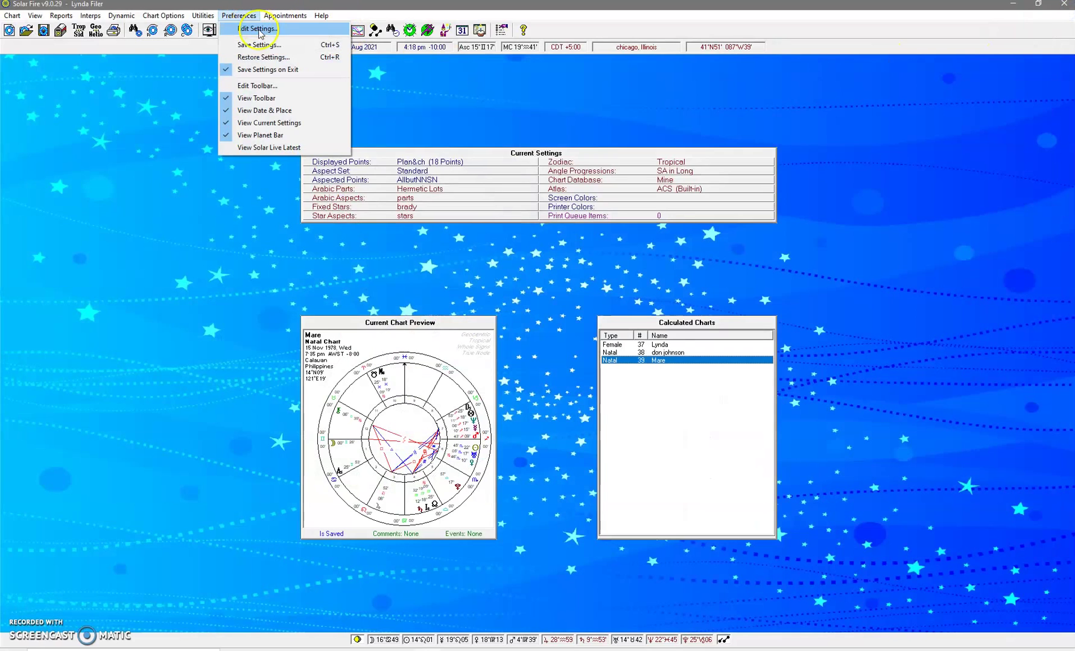
click(257, 28)
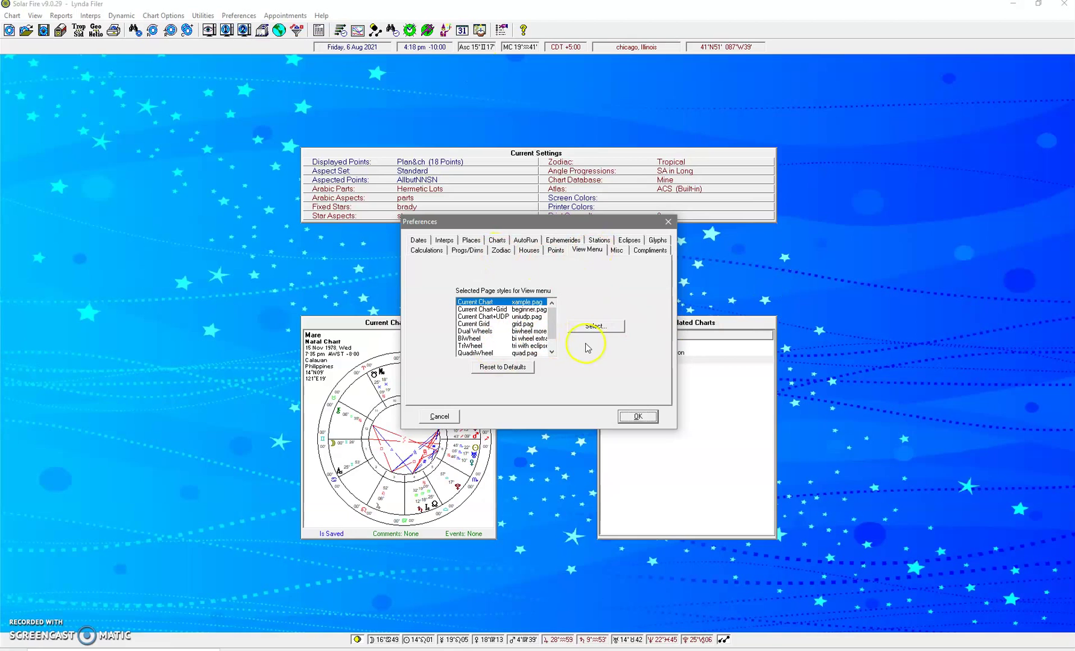
click(479, 302)
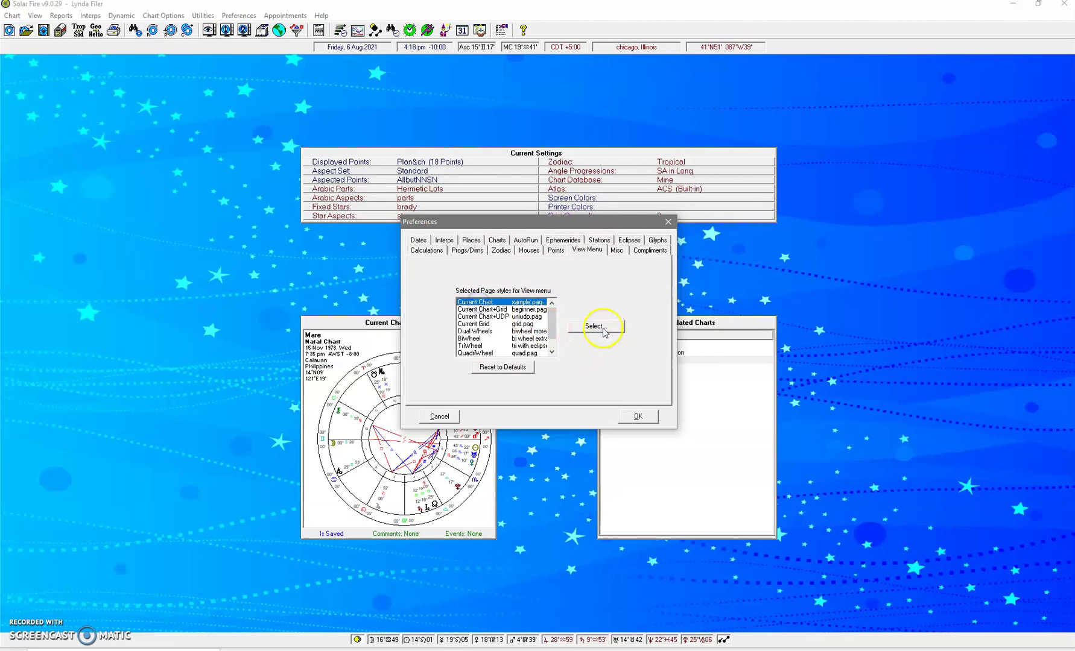
click(597, 326)
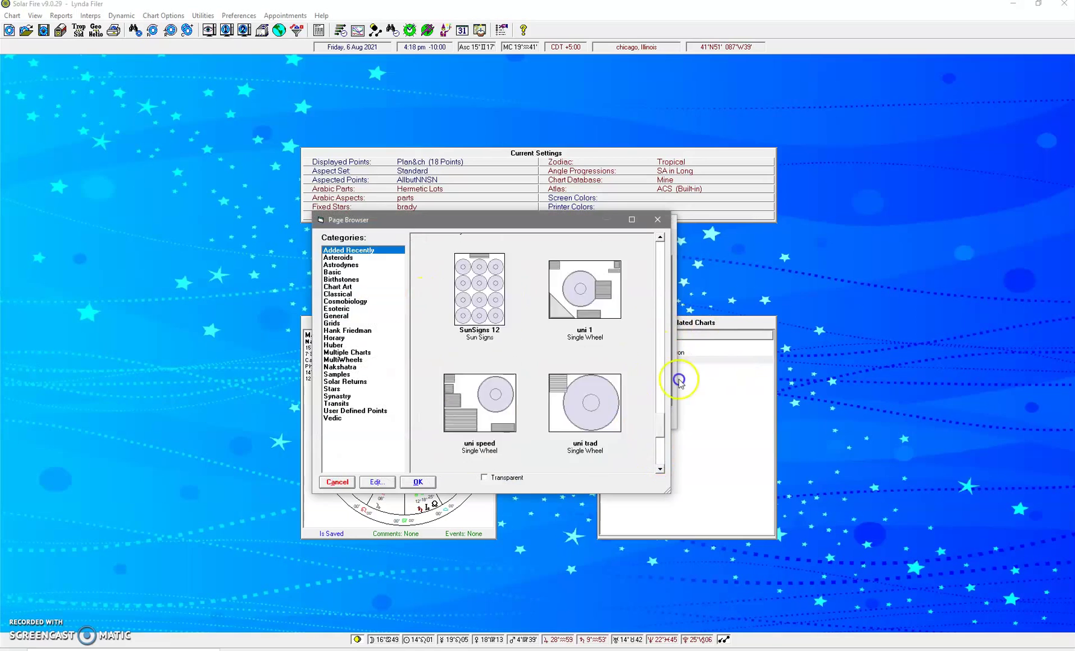
drag(679, 369, 681, 275)
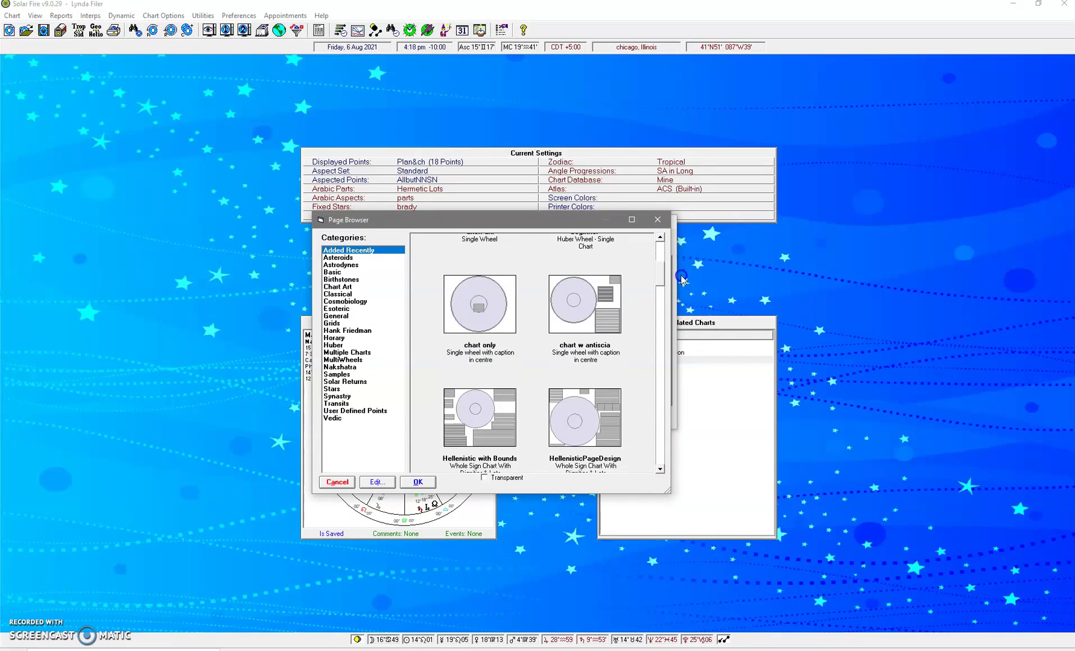
click(469, 412)
click(417, 481)
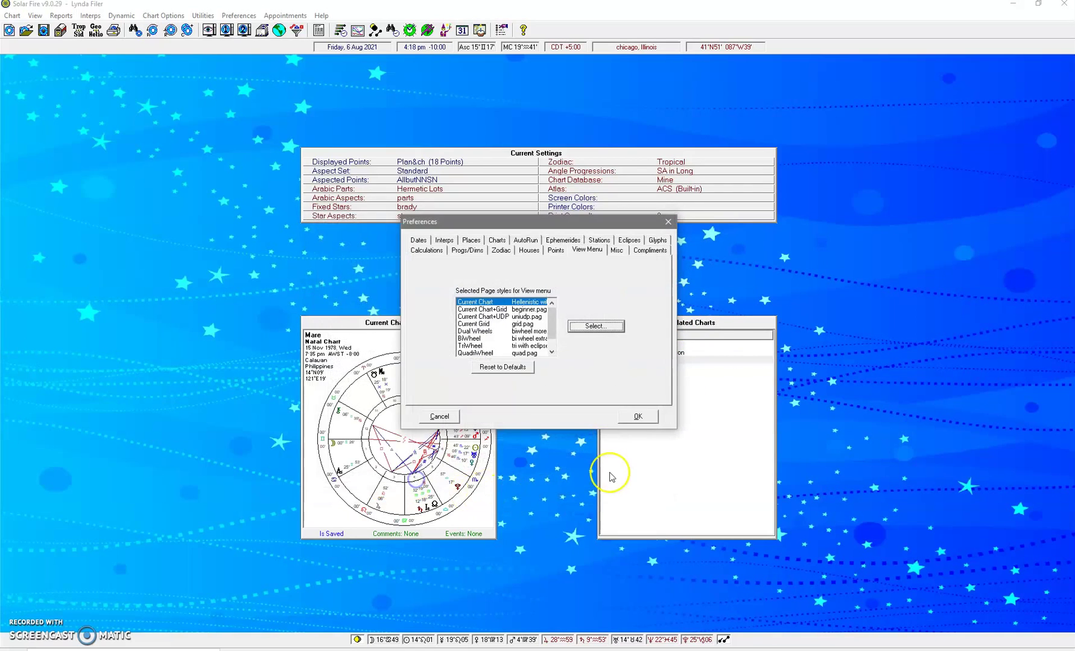
click(637, 416)
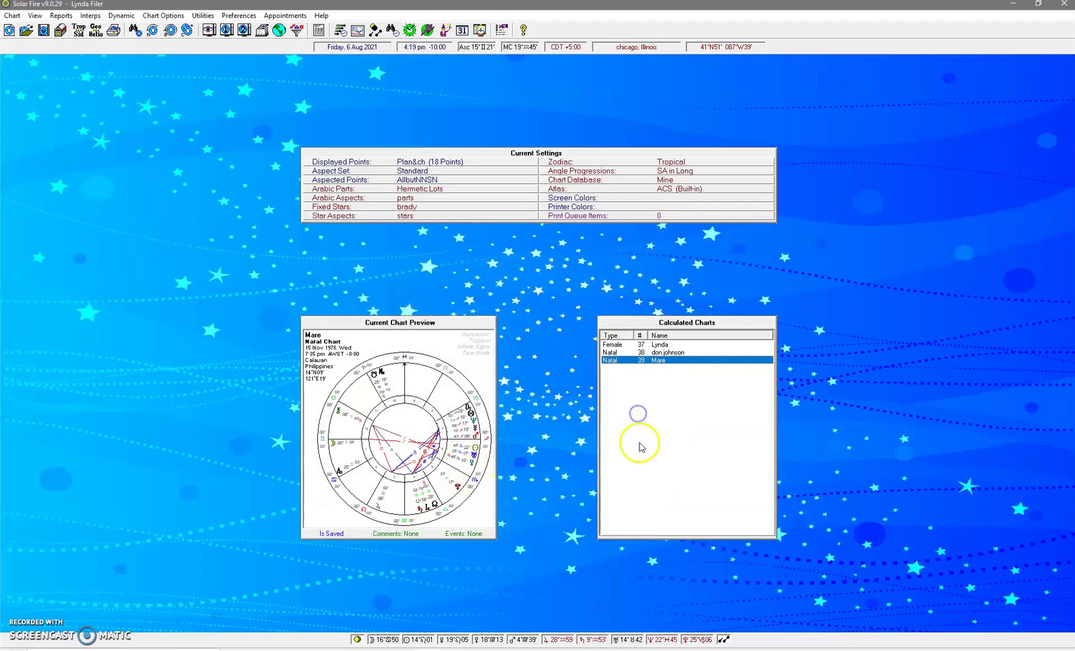
View the calculated natal chart numbered 38 and the female chart numbered 37 with the Hellenistic with Bounds default page
double_click(664, 353)
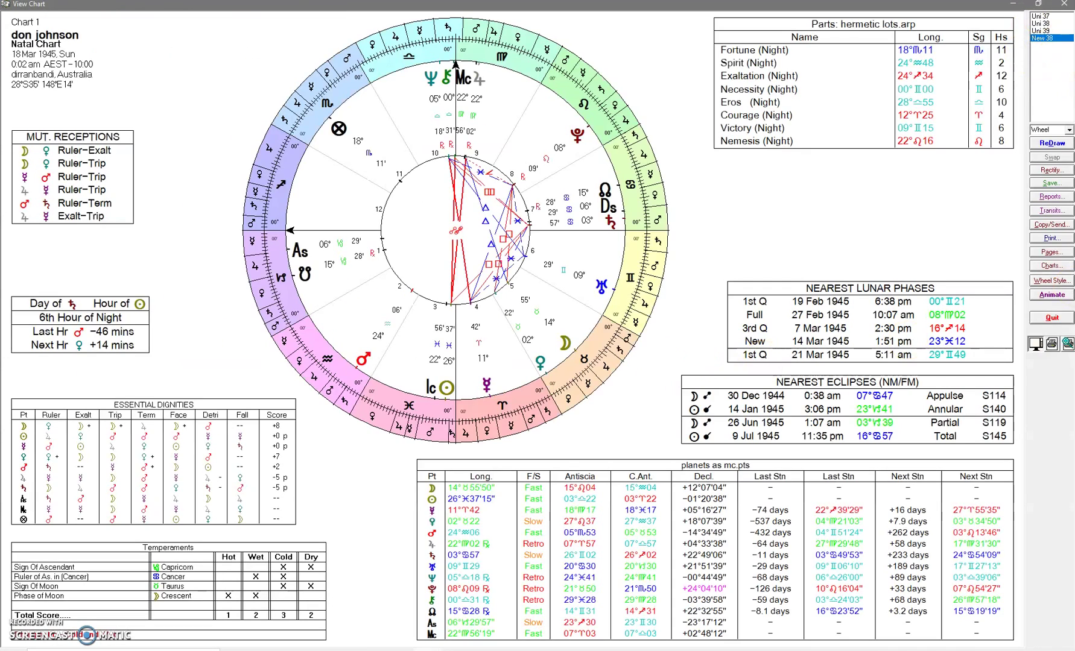
click(1064, 3)
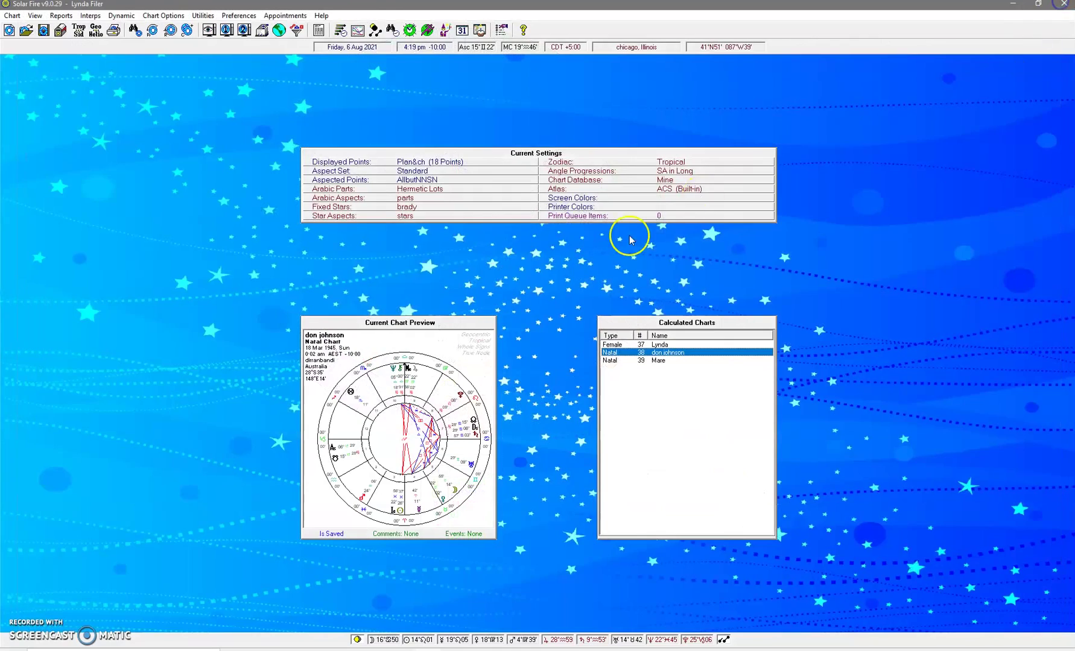
double_click(653, 345)
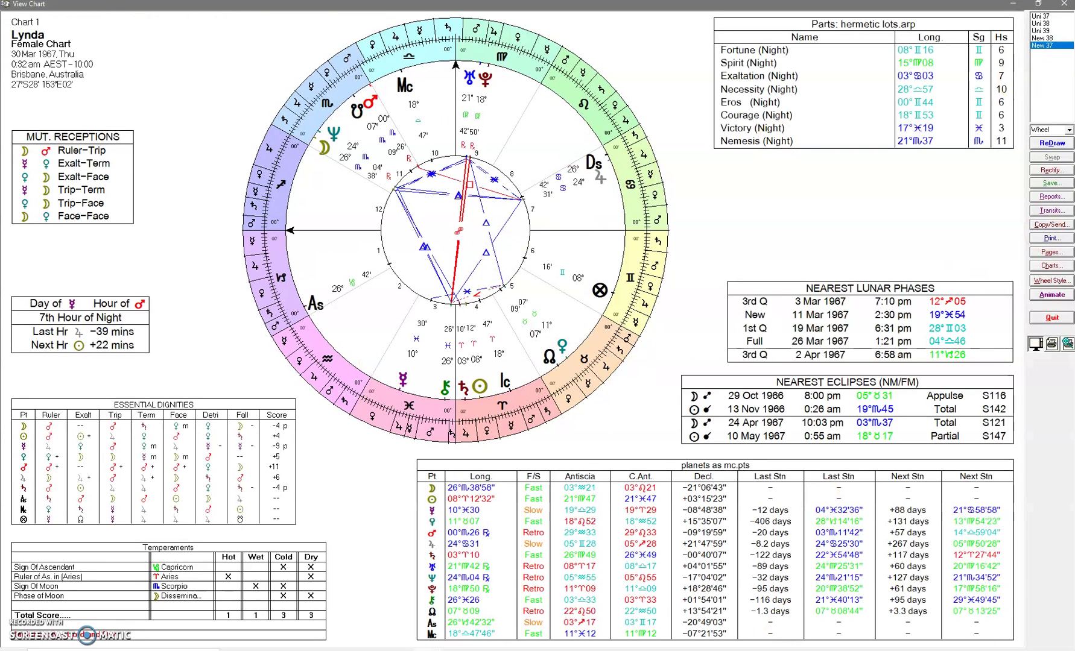